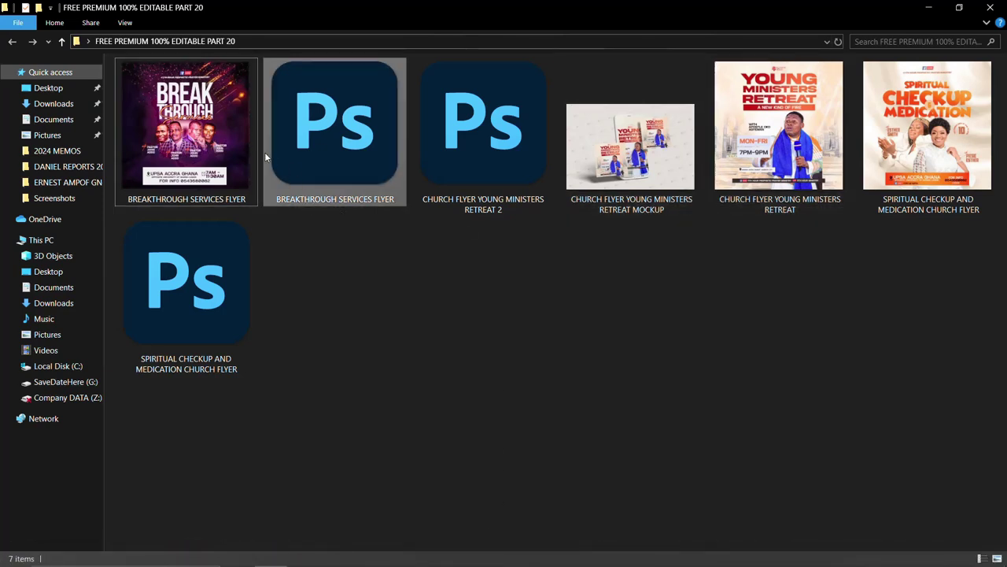
Show the flyer folder's files as extra large icons in a maximized window
{"action": "left_click", "coordinate": [227, 146]}
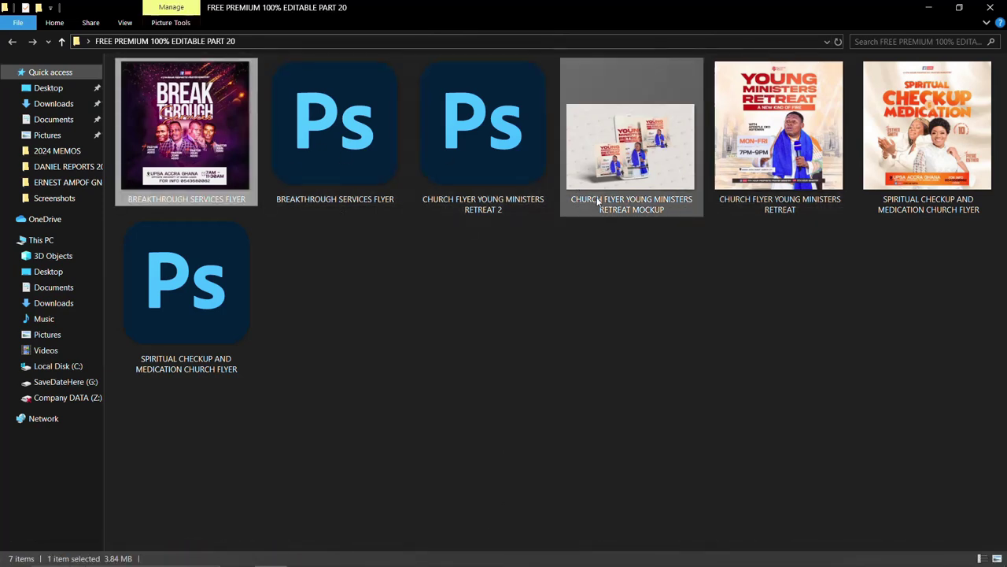
{"action": "left_click", "coordinate": [124, 22]}
{"action": "left_click", "coordinate": [200, 40]}
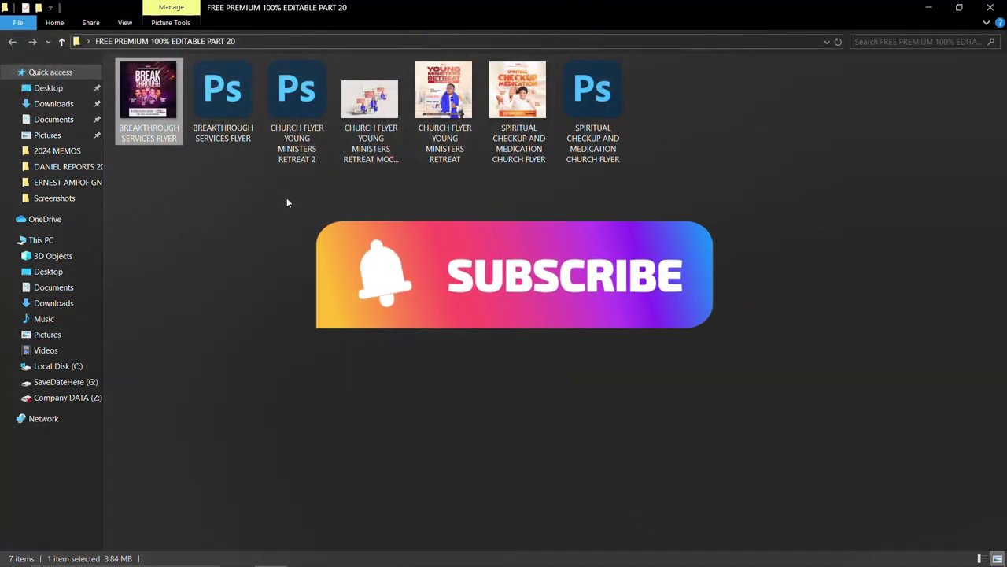
{"action": "left_click", "coordinate": [126, 22]}
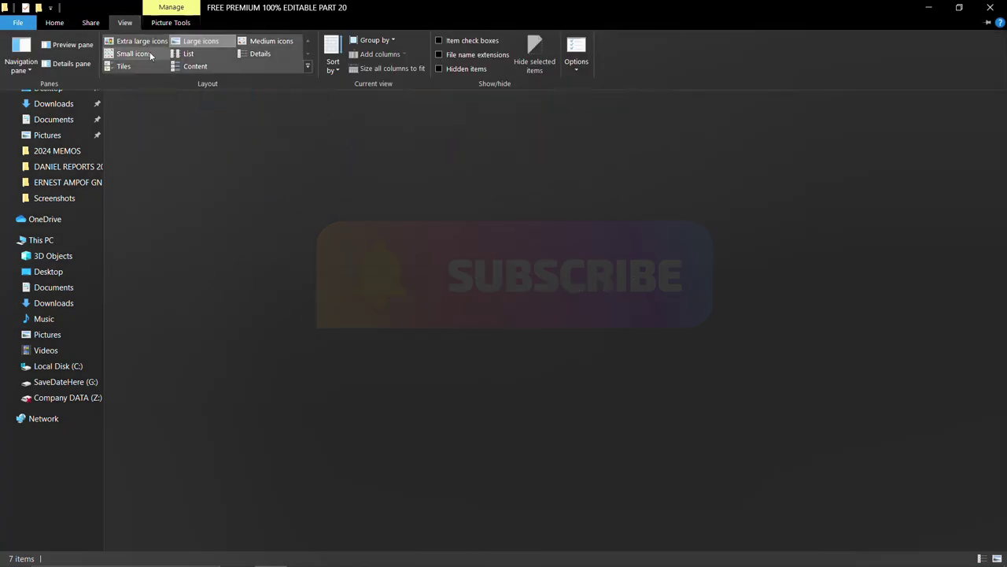
{"action": "left_click", "coordinate": [157, 41]}
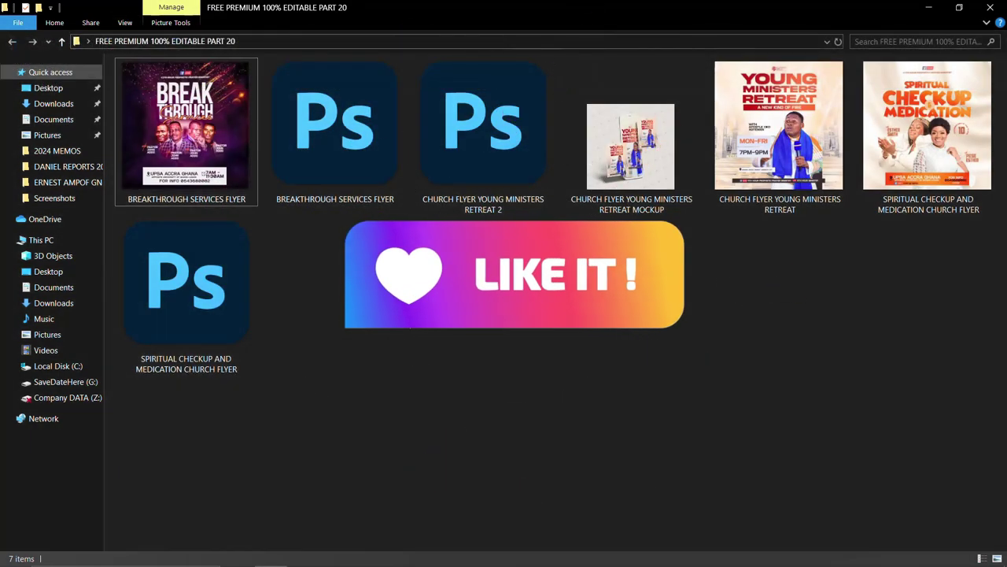
{"action": "left_click", "coordinate": [960, 8]}
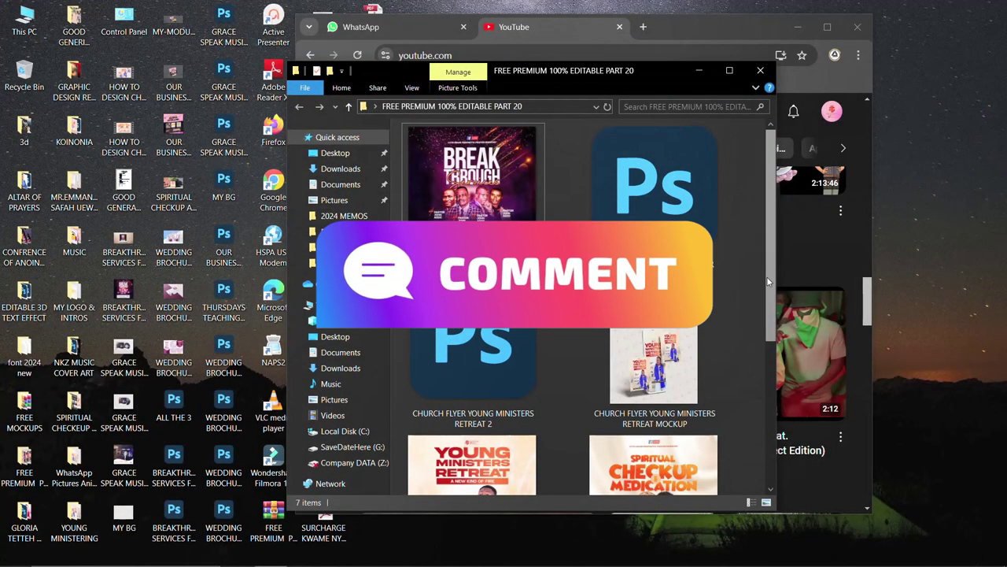
{"action": "left_click", "coordinate": [729, 70]}
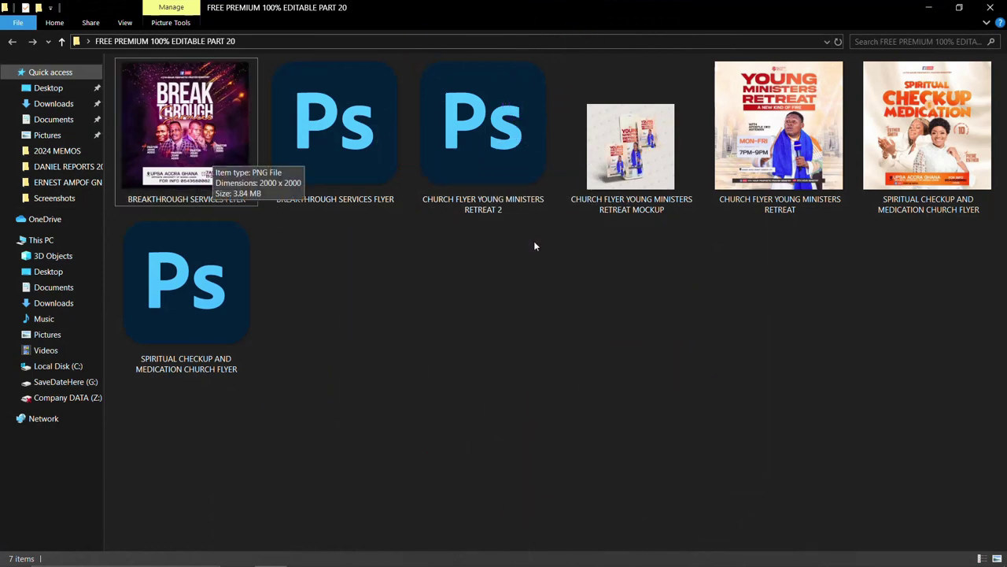
Open the Breakthrough Services flyer image in the photo viewer
{"action": "left_click", "coordinate": [948, 165]}
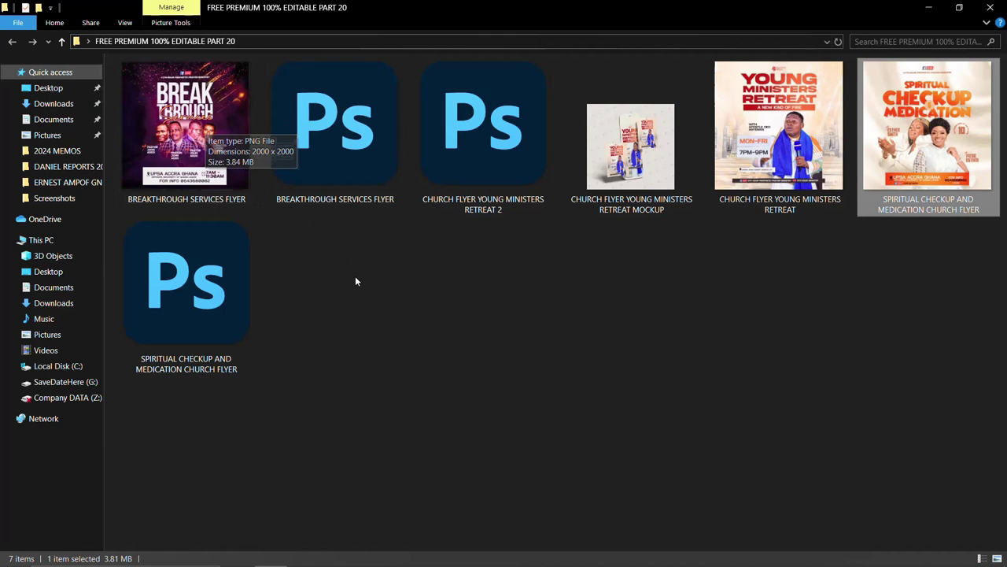
{"action": "left_click", "coordinate": [214, 173]}
{"action": "double_click", "coordinate": [214, 173]}
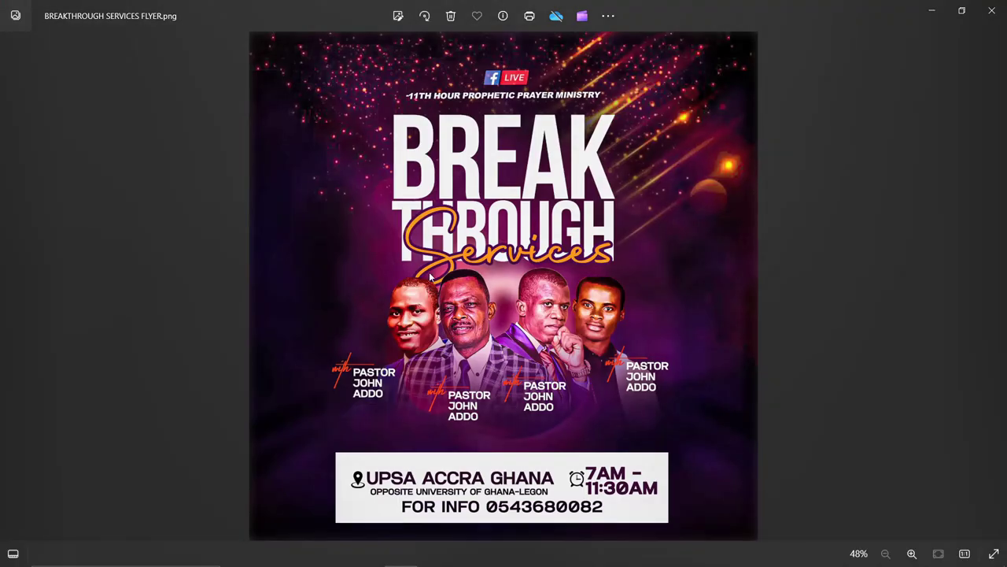
{"action": "scroll", "coordinate": [465, 286], "scroll_direction": "up", "scroll_amount": 2}
{"action": "scroll", "coordinate": [483, 291], "scroll_direction": "down", "scroll_amount": 2}
Browse forward through the retreat mockup, Young Ministers Retreat and Spiritual Checkup flyers
{"action": "left_click", "coordinate": [994, 288]}
{"action": "scroll", "coordinate": [570, 263], "scroll_direction": "up", "scroll_amount": 2}
{"action": "scroll", "coordinate": [570, 263], "scroll_direction": "down", "scroll_amount": 3}
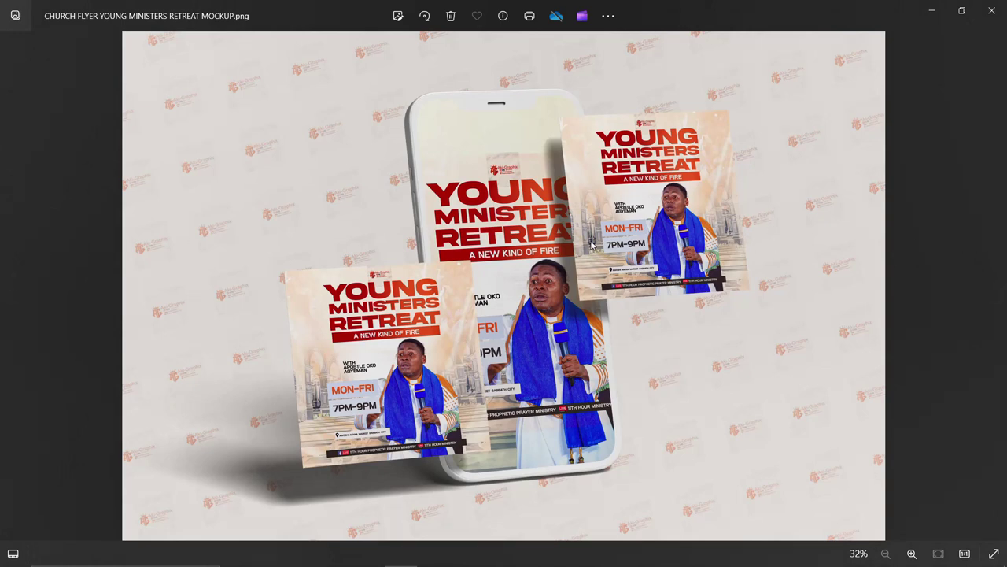
{"action": "scroll", "coordinate": [592, 247], "scroll_direction": "up", "scroll_amount": 3}
{"action": "scroll", "coordinate": [587, 247], "scroll_direction": "down", "scroll_amount": 3}
{"action": "left_click", "coordinate": [993, 285]}
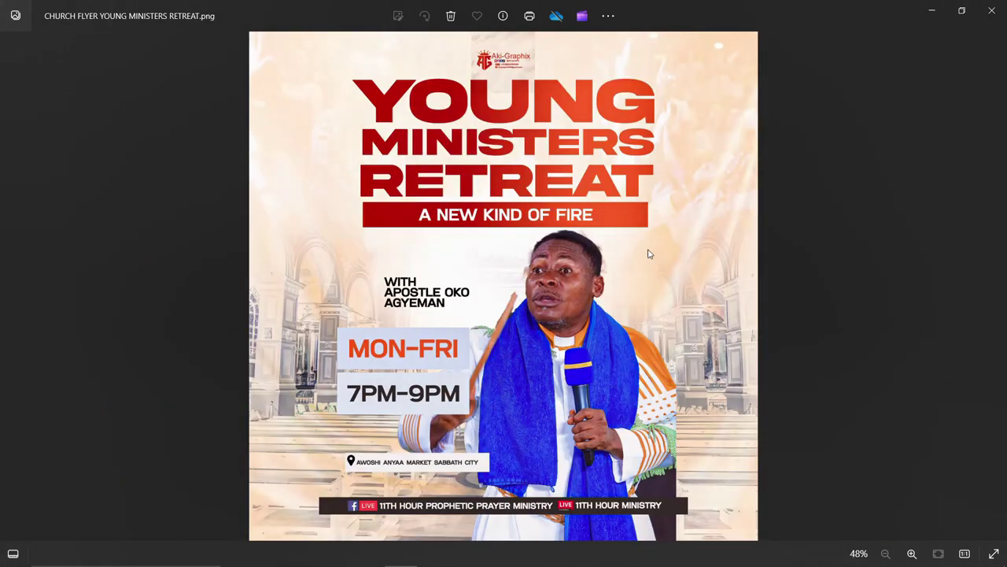
{"action": "left_click", "coordinate": [18, 287]}
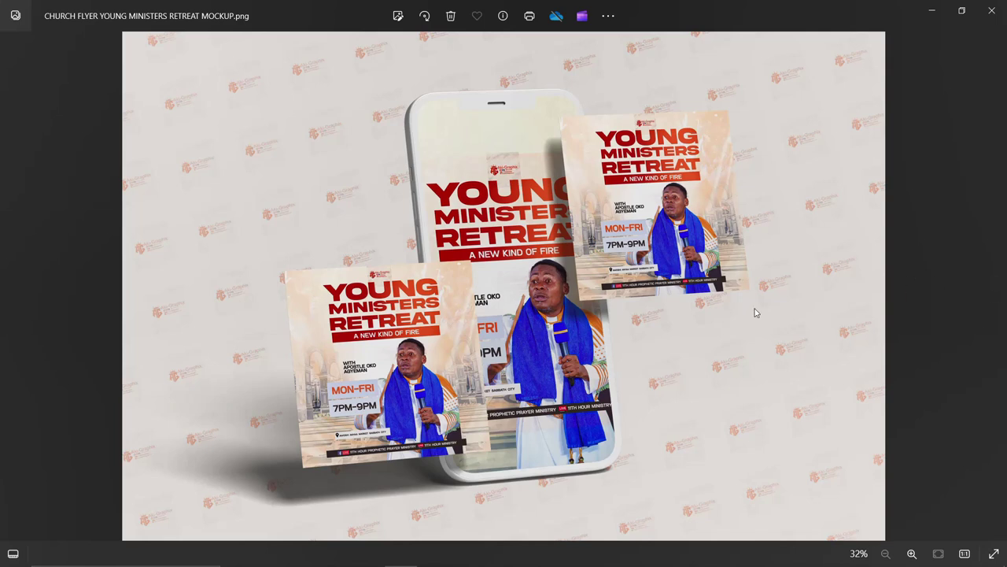
{"action": "left_click", "coordinate": [992, 291]}
{"action": "left_click", "coordinate": [991, 292]}
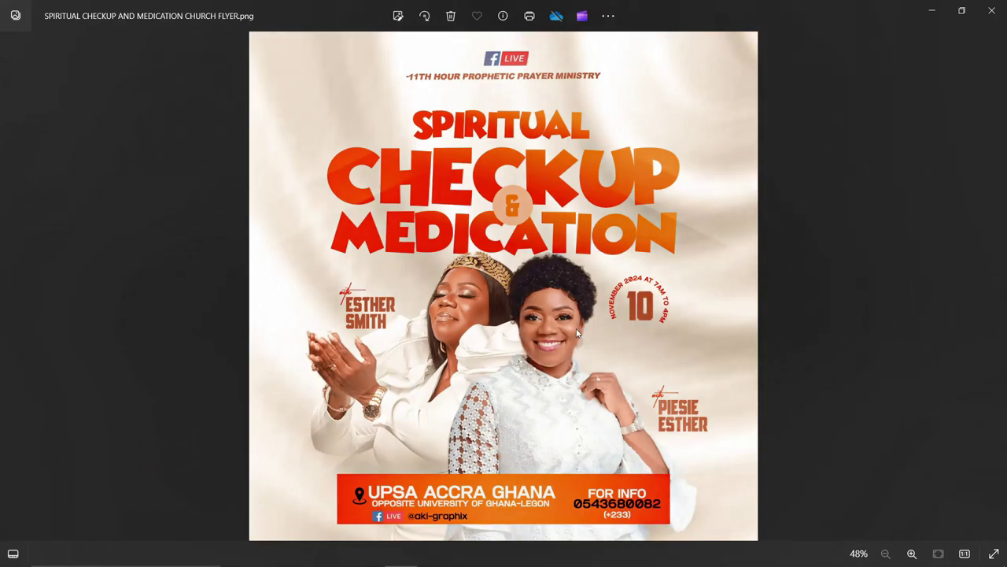
{"action": "scroll", "coordinate": [494, 330], "scroll_direction": "up", "scroll_amount": 1}
{"action": "scroll", "coordinate": [494, 331], "scroll_direction": "down", "scroll_amount": 1}
Flip back and forth between the flyer images, then close the image viewer
{"action": "left_click", "coordinate": [11, 288]}
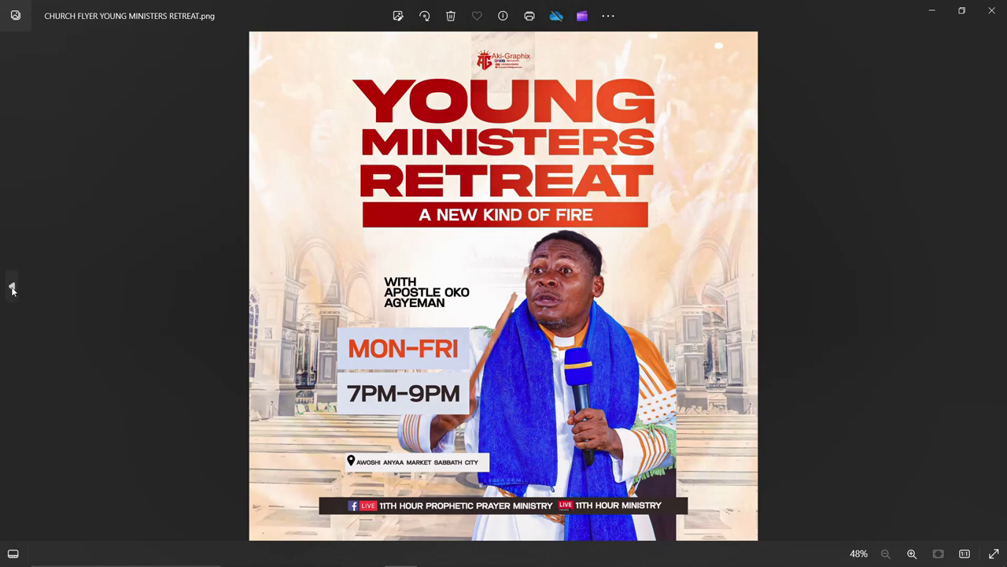
{"action": "left_click", "coordinate": [2, 275]}
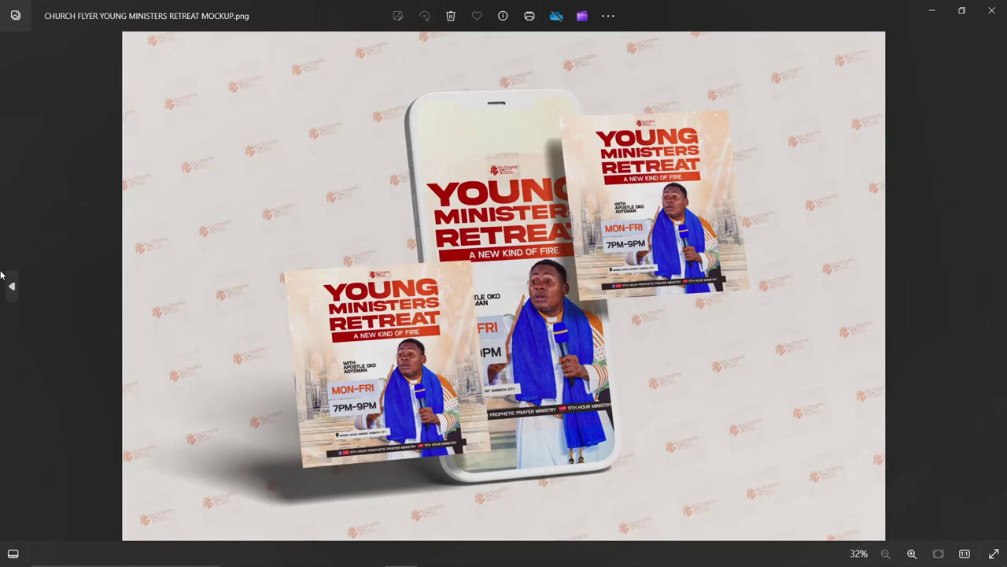
{"action": "left_click", "coordinate": [3, 275]}
{"action": "left_click", "coordinate": [993, 283]}
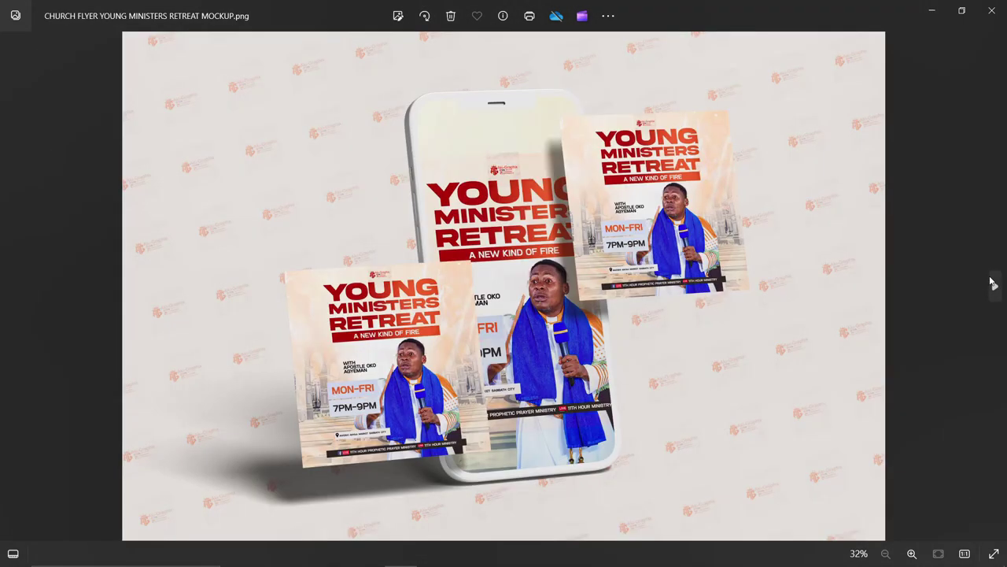
{"action": "left_click", "coordinate": [992, 283]}
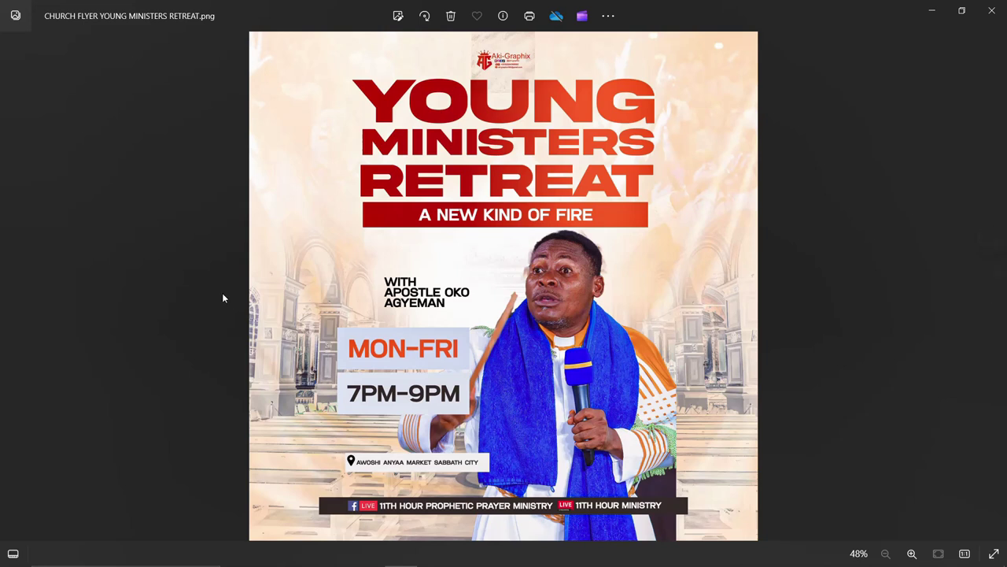
{"action": "left_click", "coordinate": [9, 288]}
{"action": "left_click", "coordinate": [9, 288]}
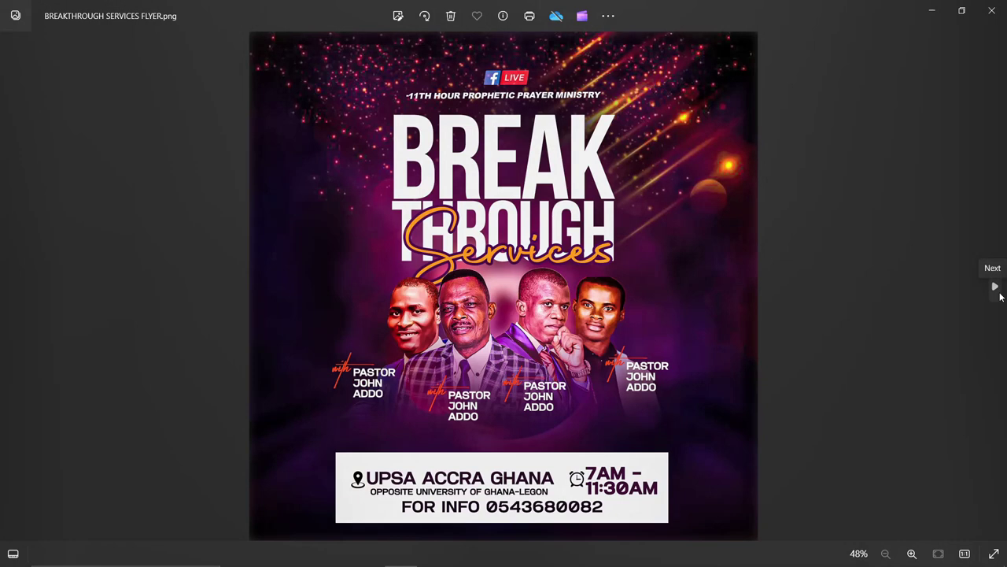
{"action": "left_click", "coordinate": [996, 286]}
{"action": "left_click", "coordinate": [996, 286]}
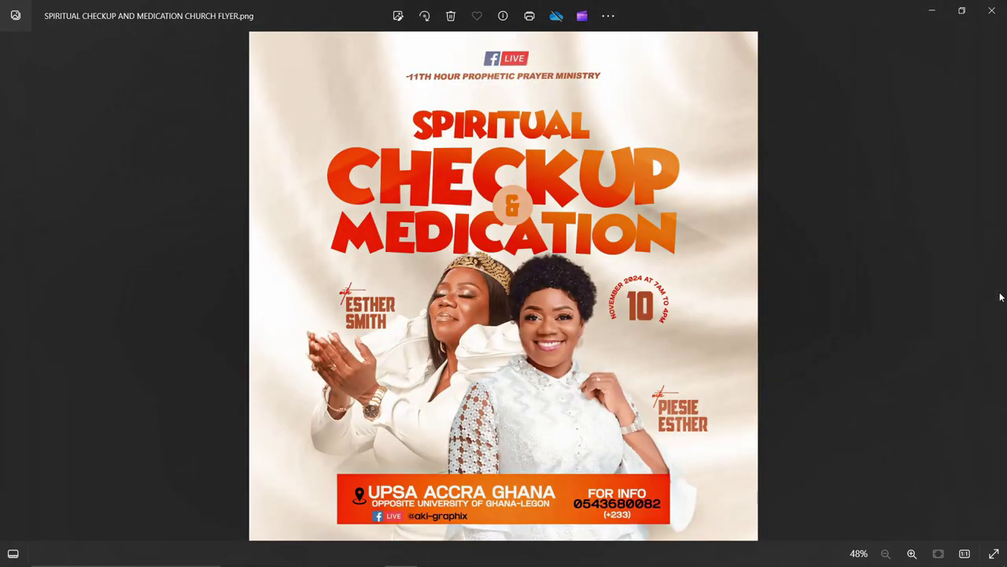
{"action": "left_click", "coordinate": [10, 287]}
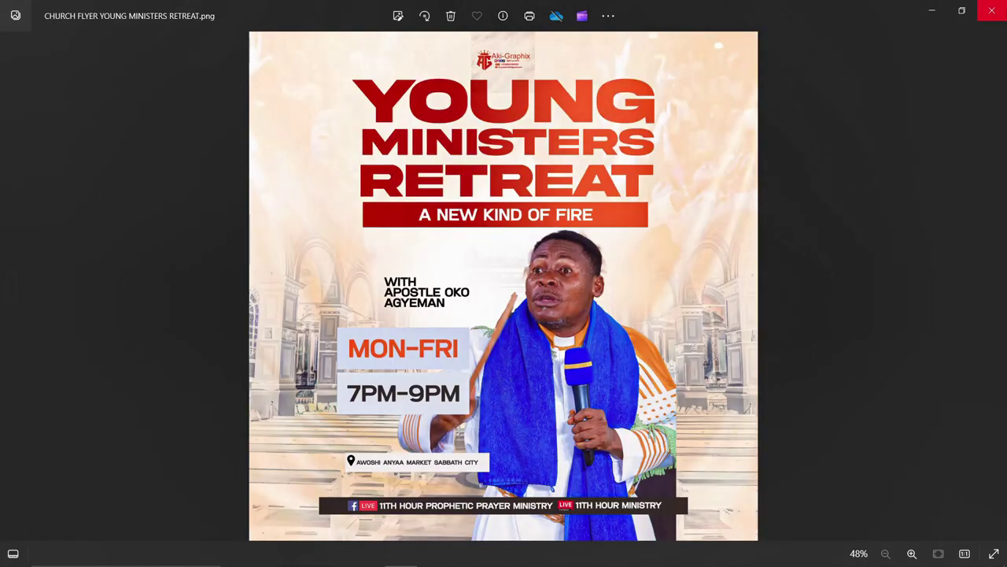
{"action": "left_click", "coordinate": [931, 12]}
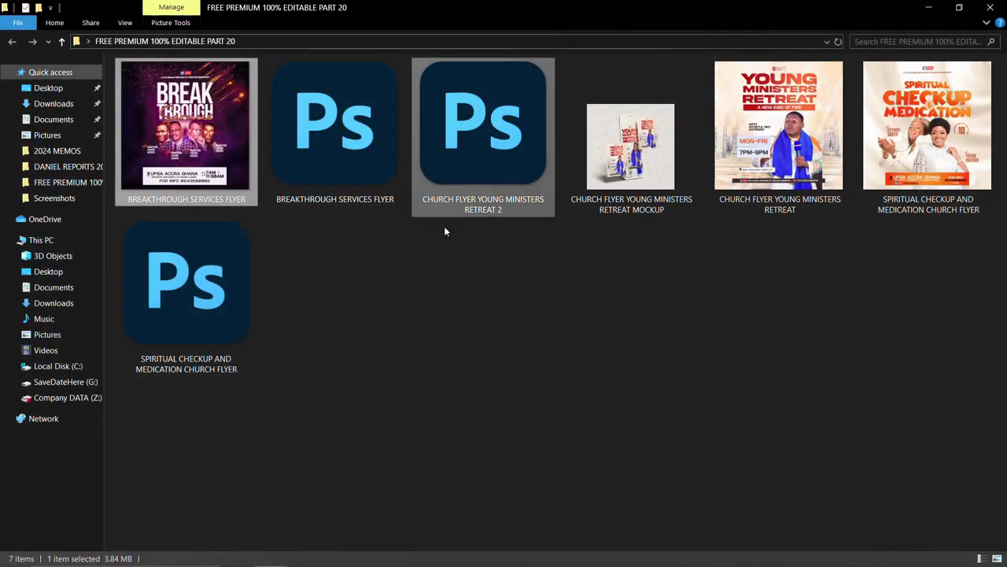
Launch BREAKTHROUGH SERVICES FLYER.psd and bring its Photoshop window back to the front
{"action": "left_click", "coordinate": [330, 169]}
{"action": "double_click", "coordinate": [372, 185]}
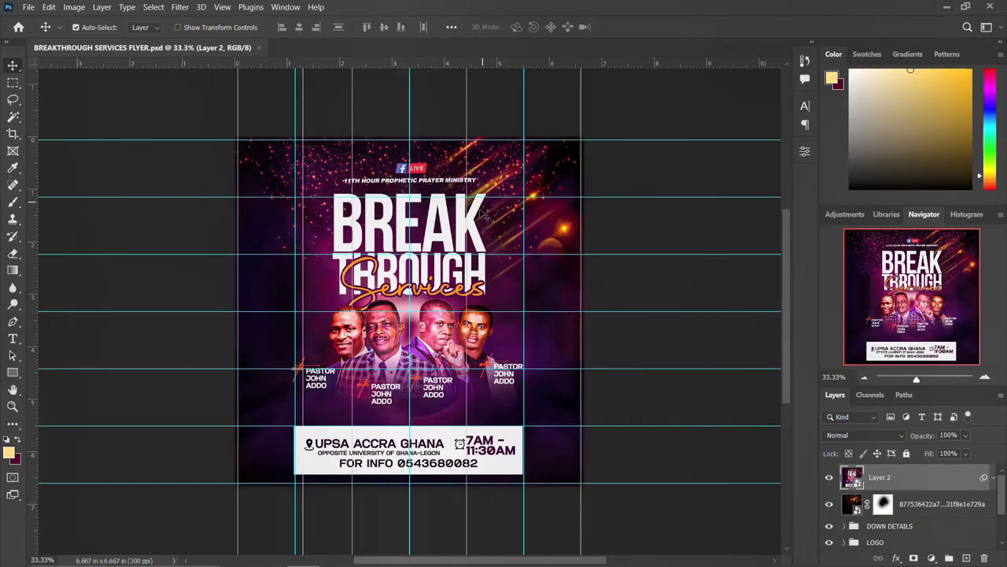
{"action": "scroll", "coordinate": [685, 350], "scroll_direction": "down", "scroll_amount": 2}
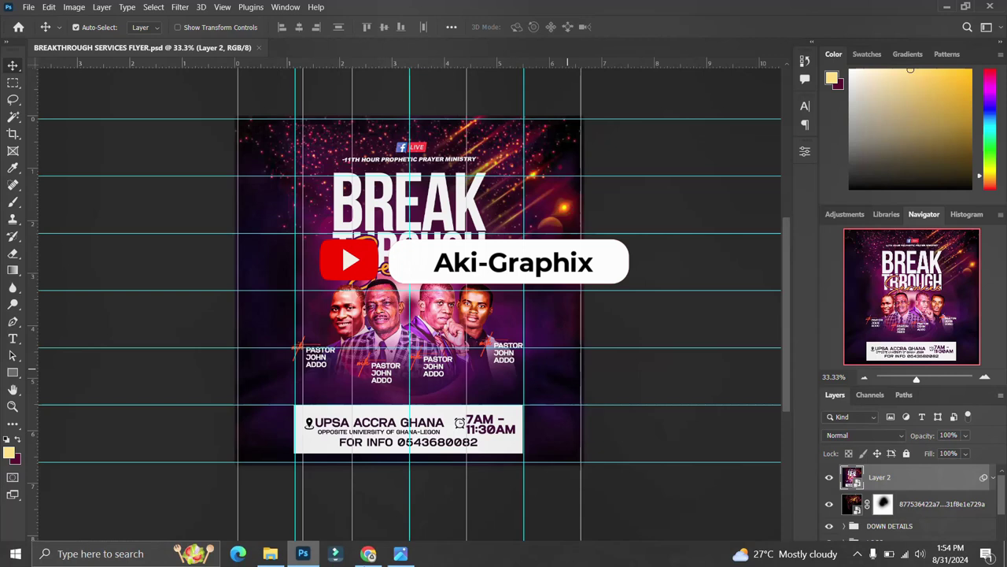
{"action": "left_click", "coordinate": [270, 551]}
{"action": "key", "text": "Left"}
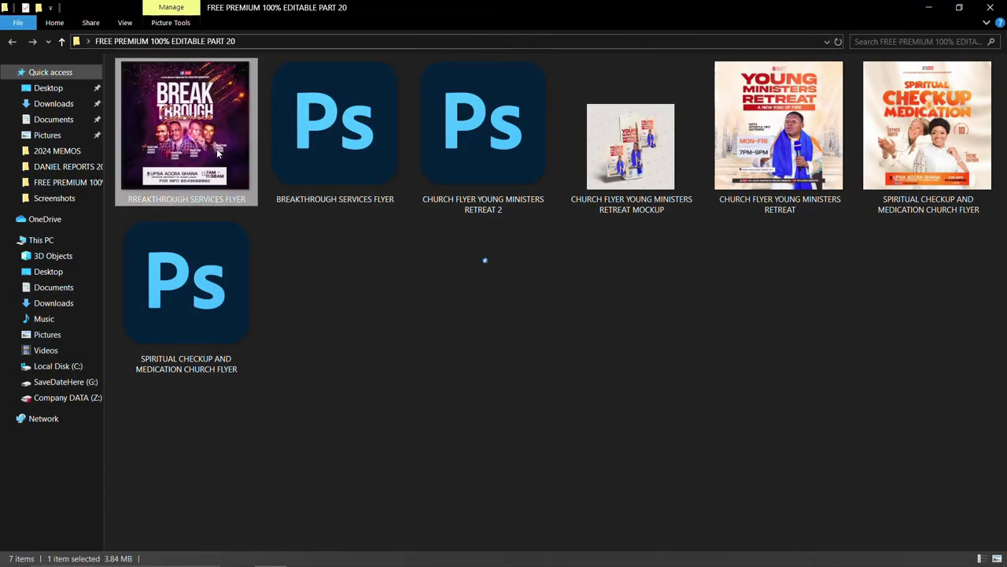
{"action": "left_click", "coordinate": [360, 135]}
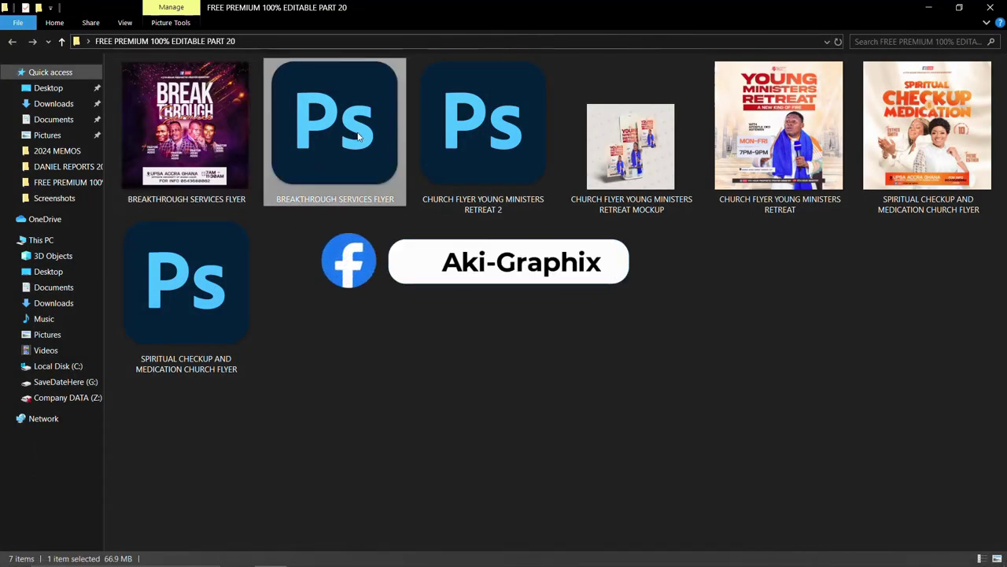
{"action": "left_click", "coordinate": [367, 554]}
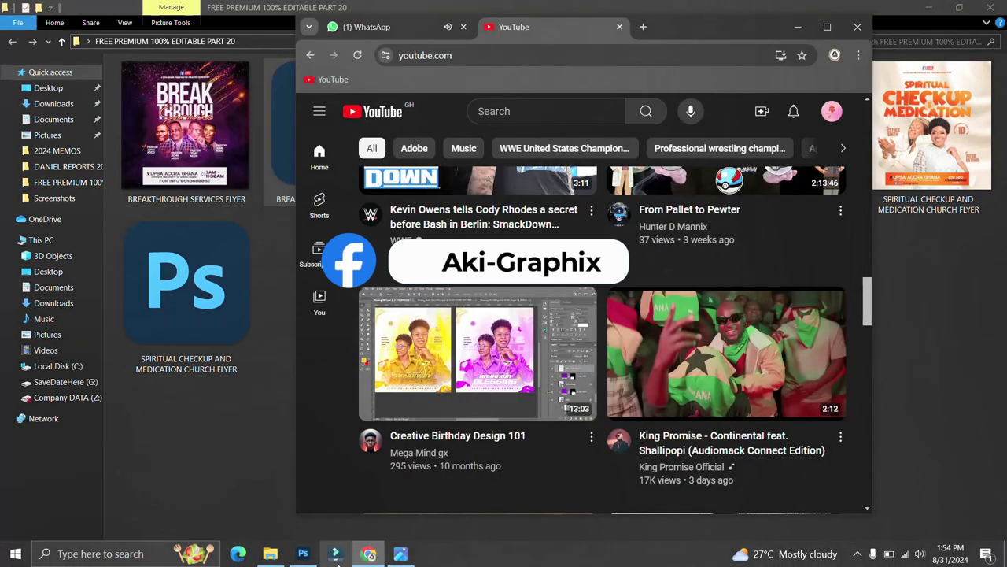
{"action": "left_click", "coordinate": [797, 27]}
{"action": "left_click", "coordinate": [303, 554]}
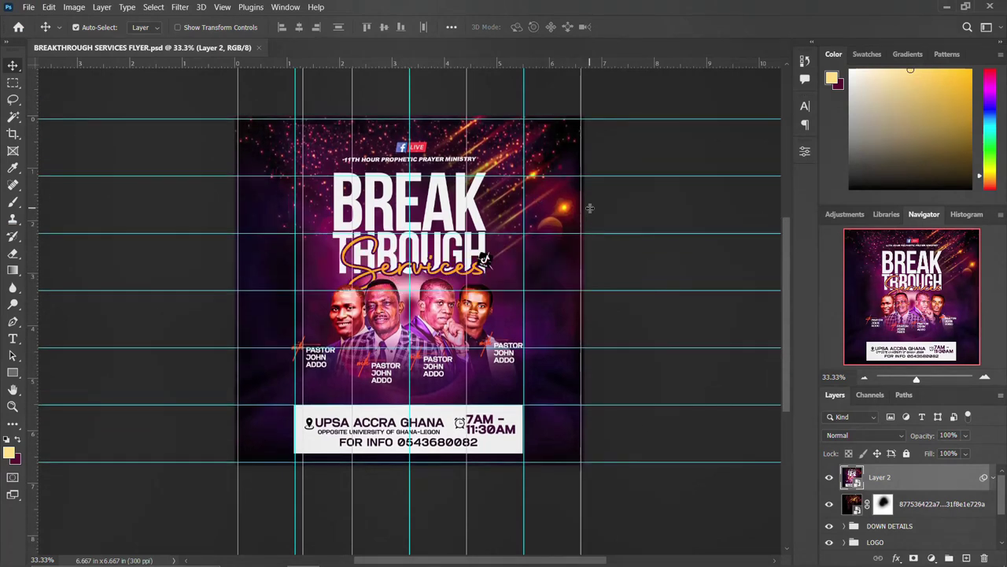
Hide Layer 2 and the sparkle background layer, then expand the DOWN DETAILS group
{"action": "left_click", "coordinate": [828, 479]}
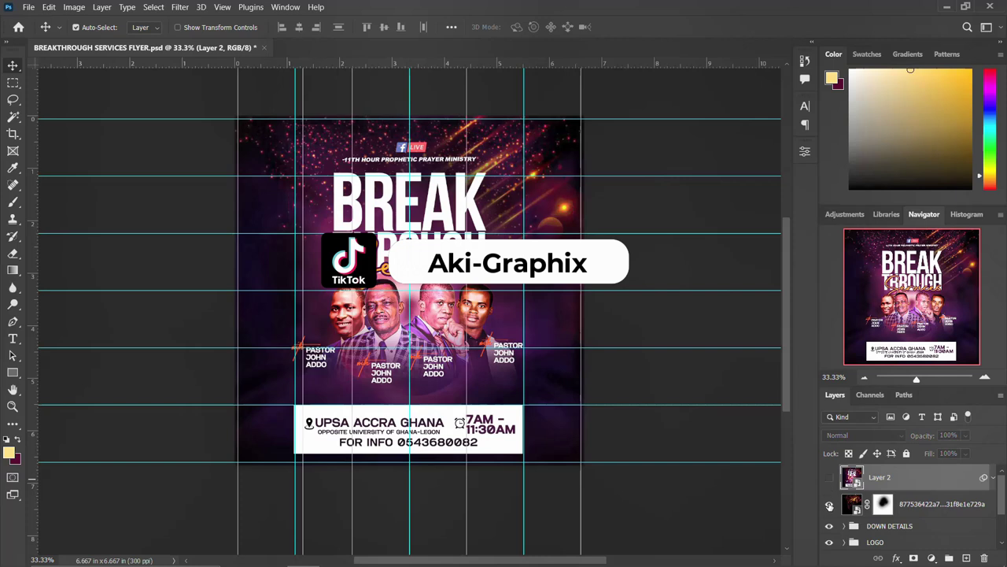
{"action": "left_click", "coordinate": [828, 505]}
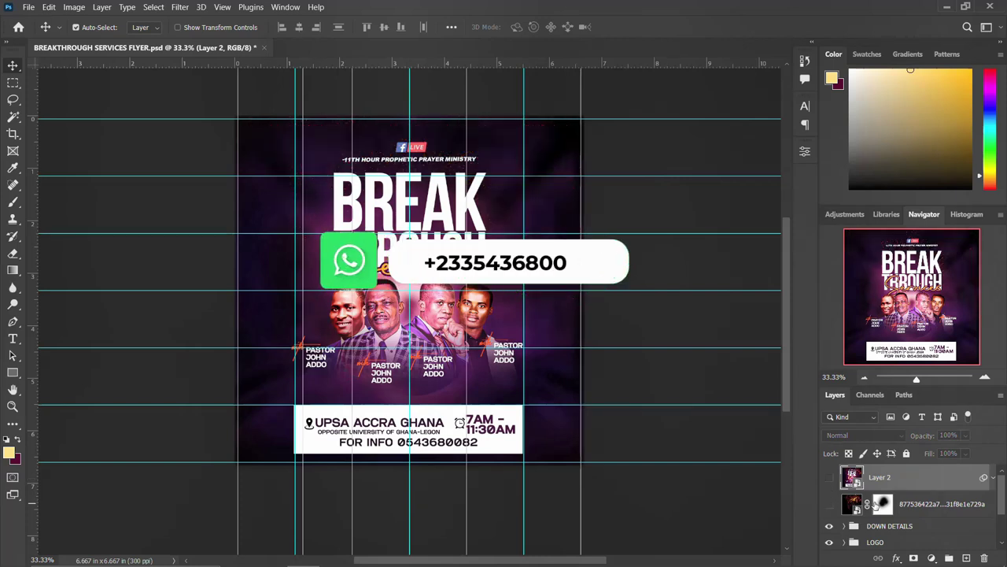
{"action": "scroll", "coordinate": [909, 507], "scroll_direction": "down", "scroll_amount": 1}
{"action": "left_click", "coordinate": [829, 501]}
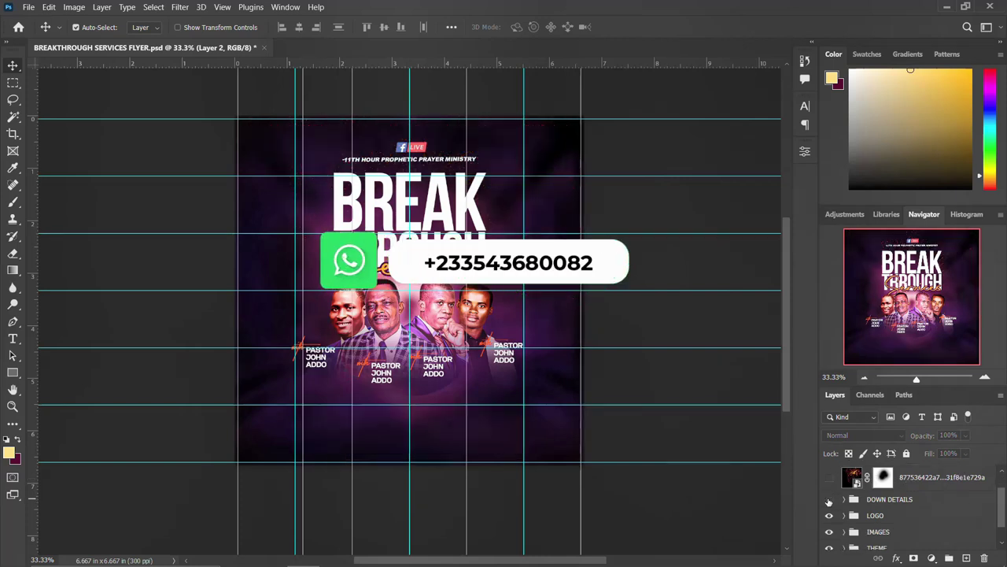
{"action": "left_click", "coordinate": [830, 500]}
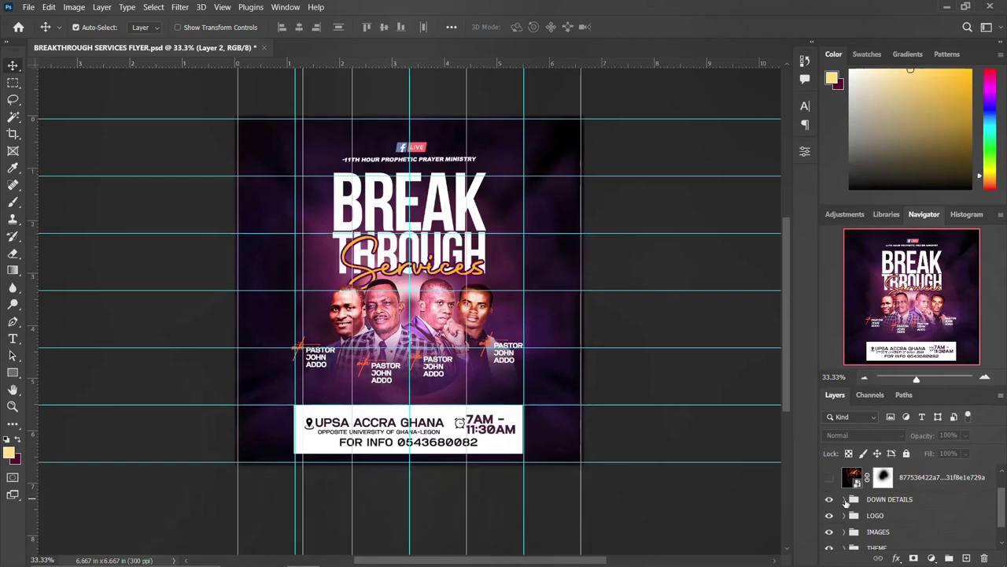
{"action": "left_click", "coordinate": [844, 499]}
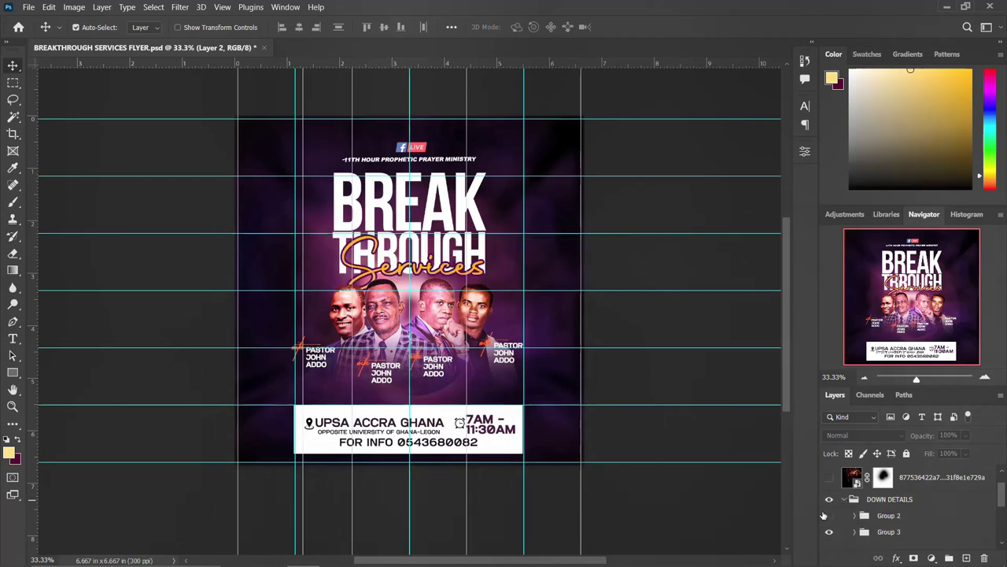
Toggle Group 2, Group 3 and the FOR INFO layer off and on, then select FOR INFO
{"action": "left_click", "coordinate": [828, 515]}
{"action": "scroll", "coordinate": [821, 495], "scroll_direction": "up", "scroll_amount": 1}
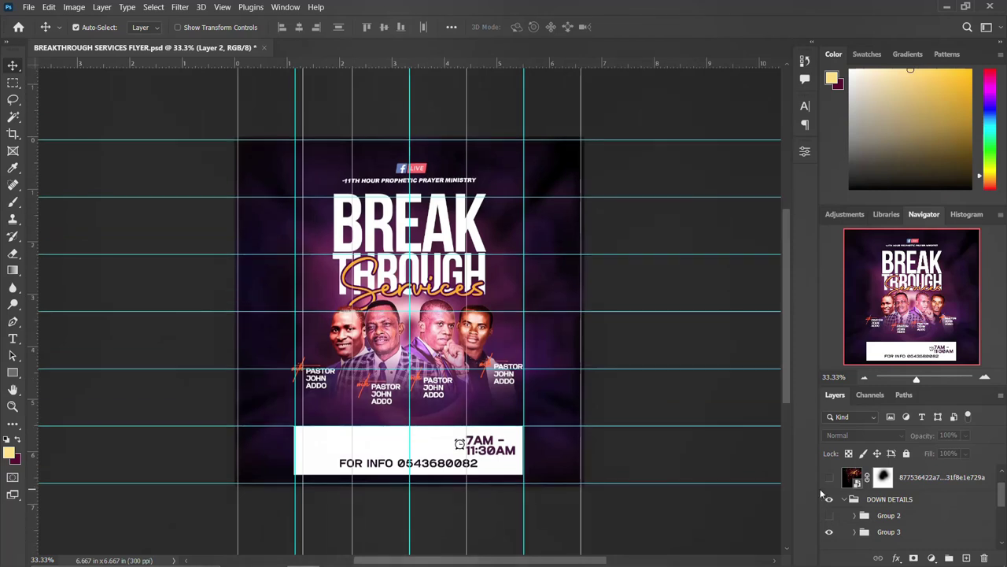
{"action": "left_click", "coordinate": [829, 520]}
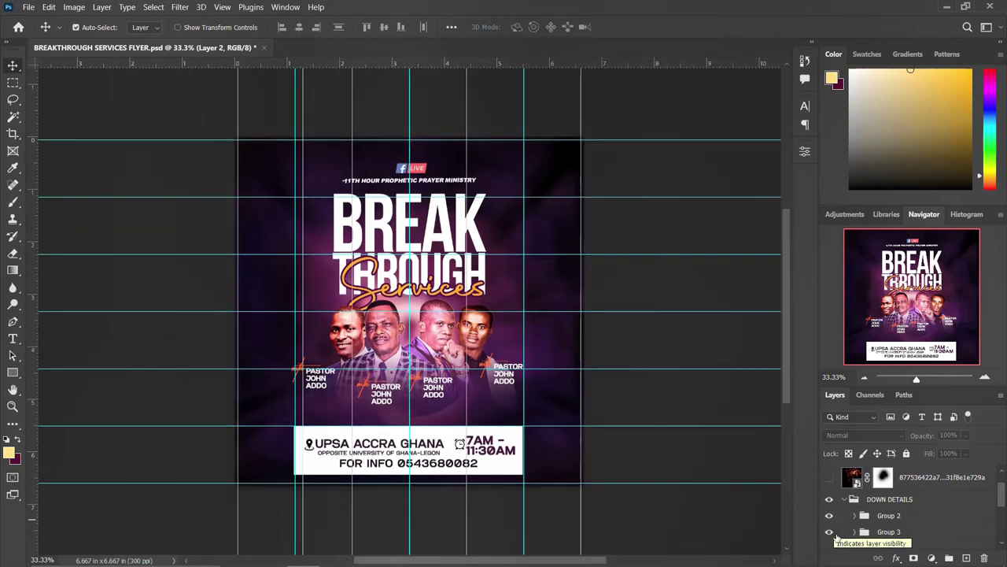
{"action": "left_click", "coordinate": [837, 534]}
{"action": "left_click", "coordinate": [836, 530]}
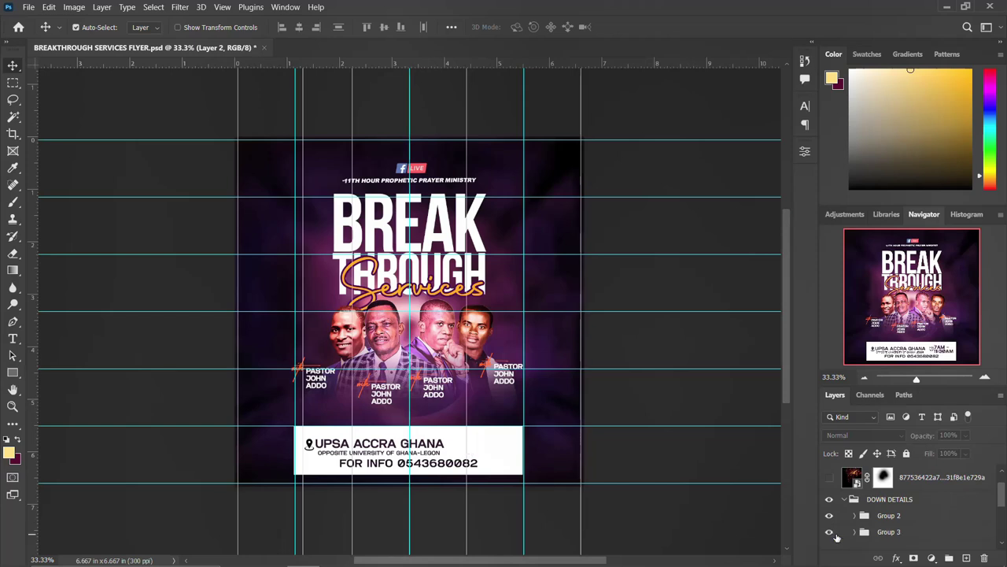
{"action": "scroll", "coordinate": [836, 530], "scroll_direction": "down", "scroll_amount": 1}
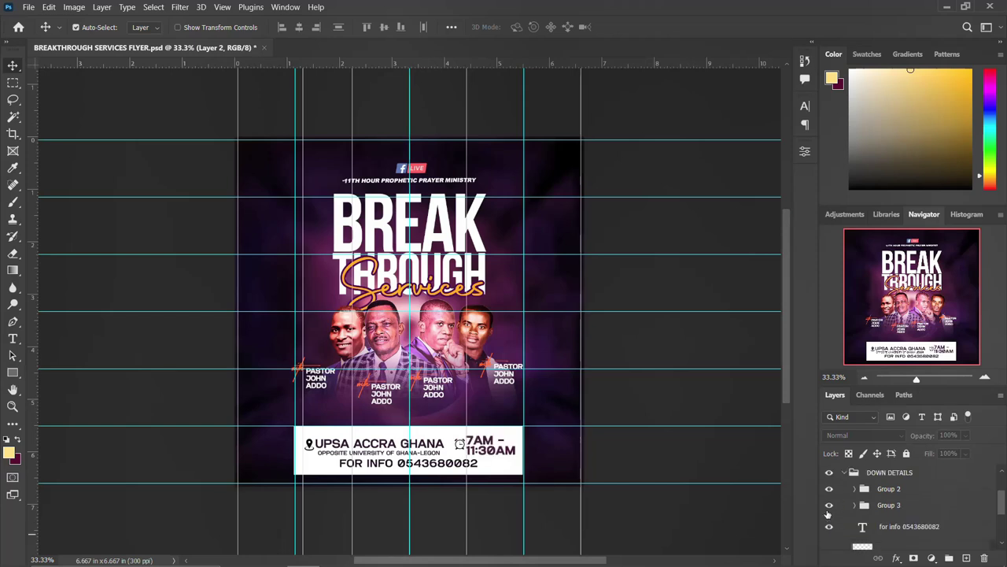
{"action": "left_click", "coordinate": [830, 527]}
{"action": "left_click", "coordinate": [829, 527]}
{"action": "left_click", "coordinate": [863, 528]}
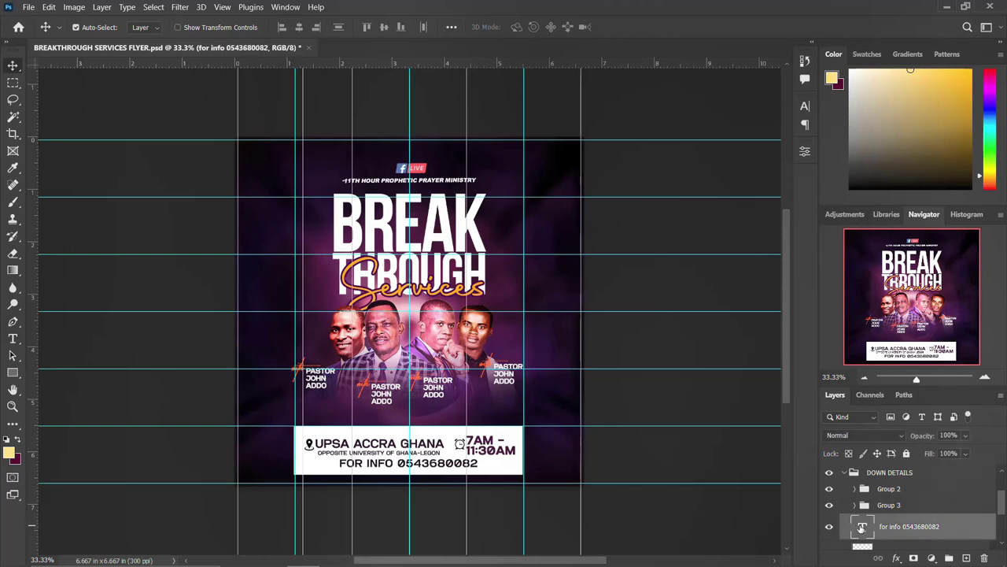
Add a slash and a second contact phone number after the first in the FOR INFO text
{"action": "double_click", "coordinate": [862, 528]}
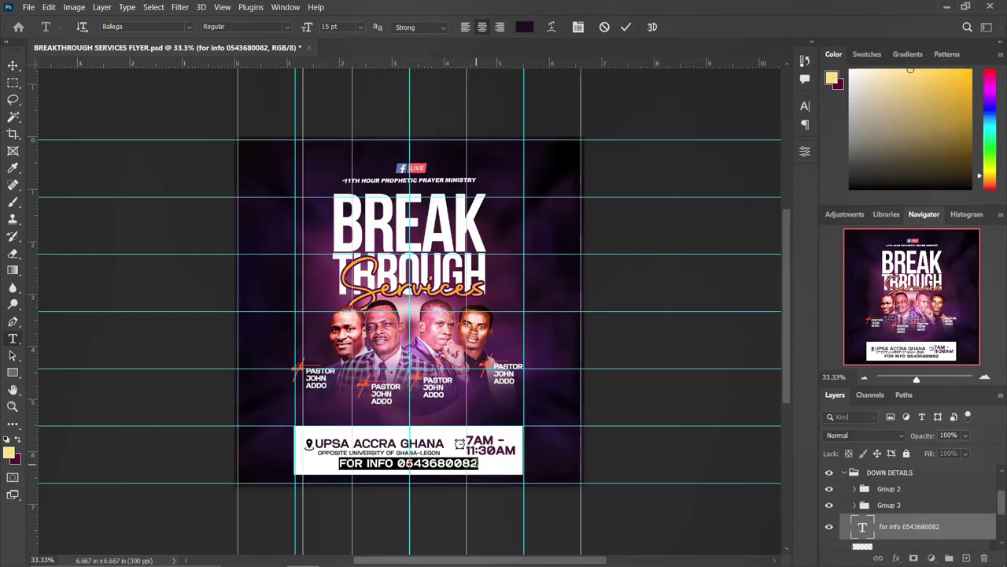
{"action": "left_click", "coordinate": [478, 463]}
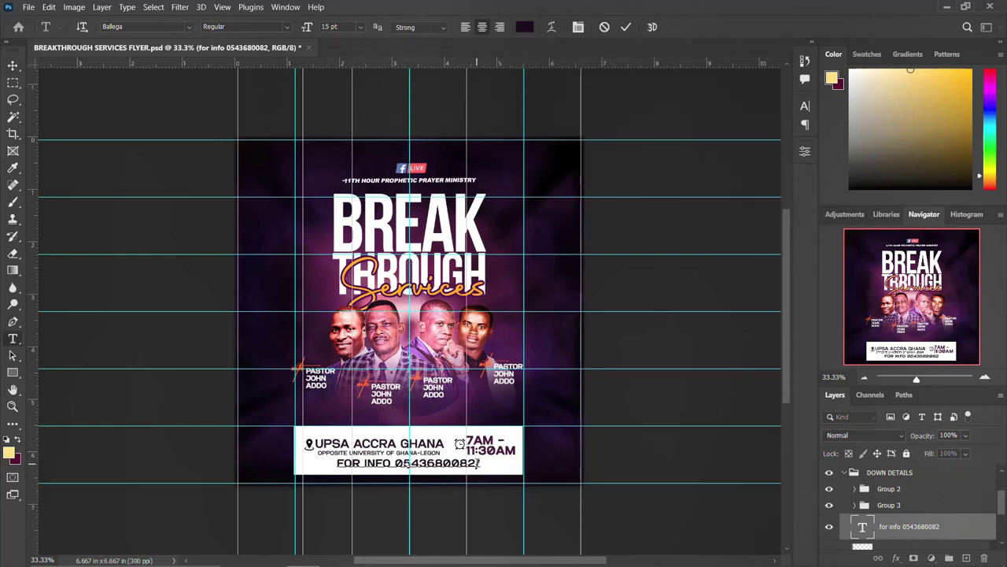
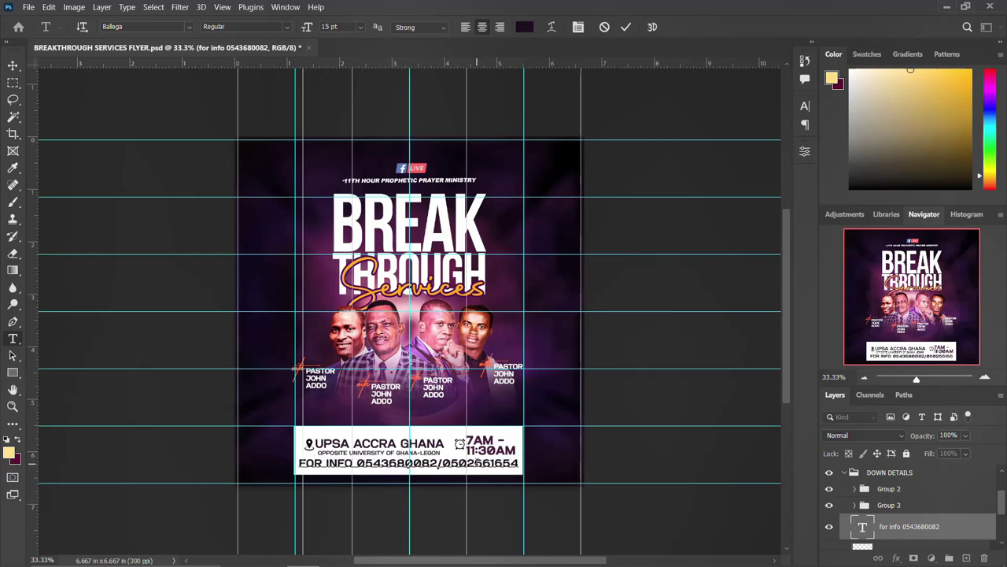
{"action": "key", "text": "ctrl+Return"}
{"action": "key", "text": "v"}
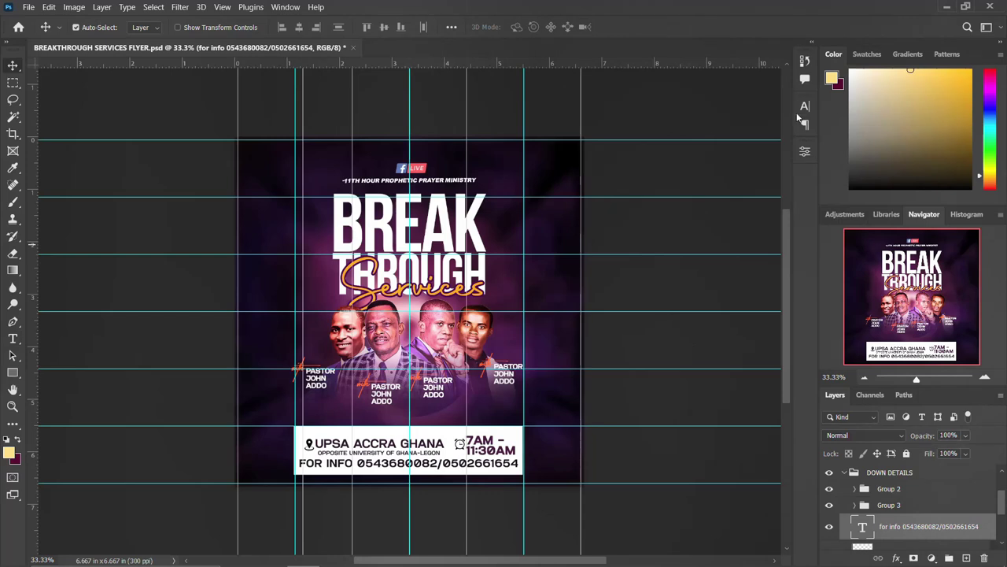
{"action": "left_click", "coordinate": [801, 112]}
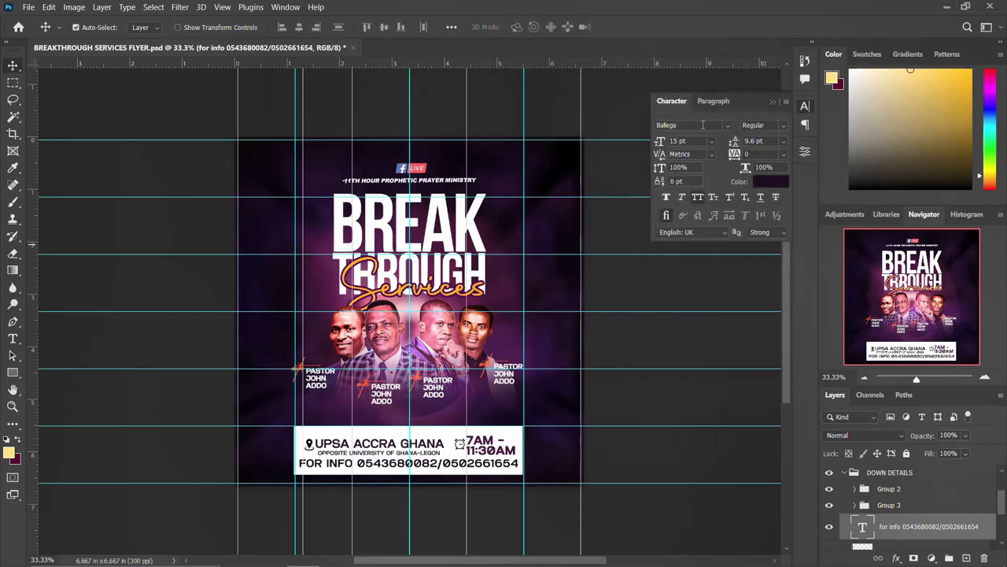
{"action": "left_click", "coordinate": [809, 111]}
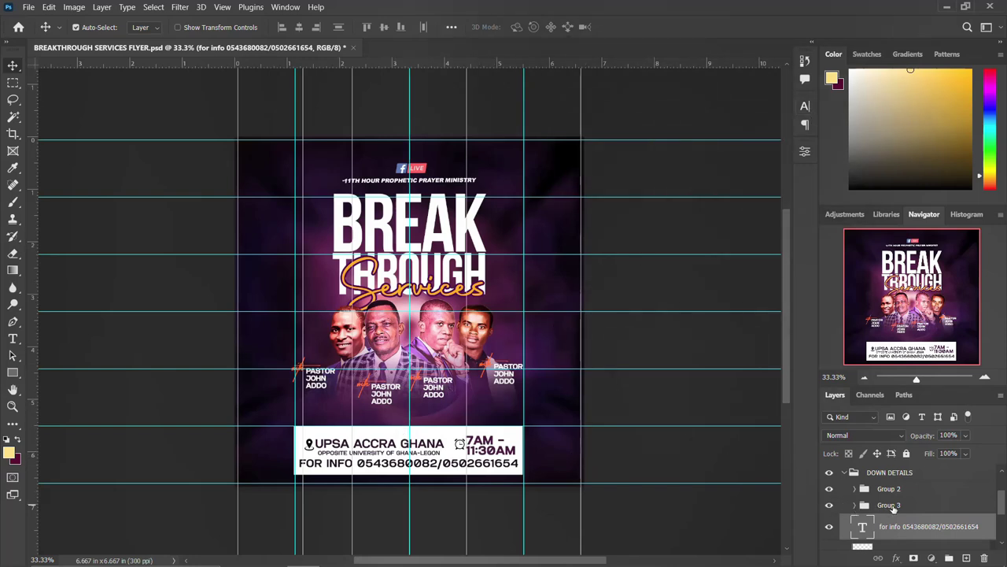
Expand Group 3 and select the 7am - 11:30am time text layer
{"action": "left_click", "coordinate": [856, 504]}
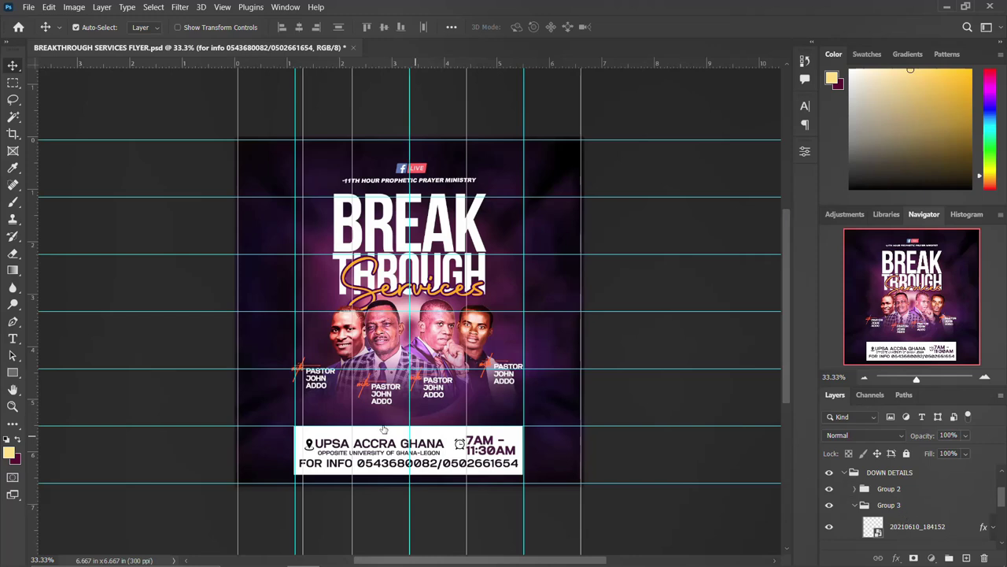
{"action": "scroll", "coordinate": [394, 433], "scroll_direction": "down", "scroll_amount": 3}
{"action": "left_click", "coordinate": [921, 527]}
{"action": "scroll", "coordinate": [919, 519], "scroll_direction": "down", "scroll_amount": 5}
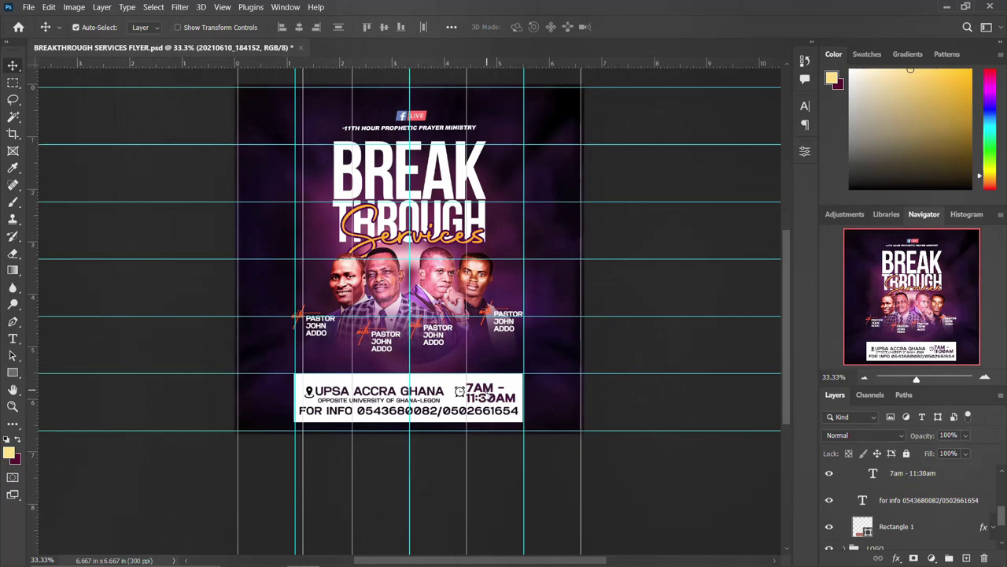
{"action": "left_click", "coordinate": [490, 395]}
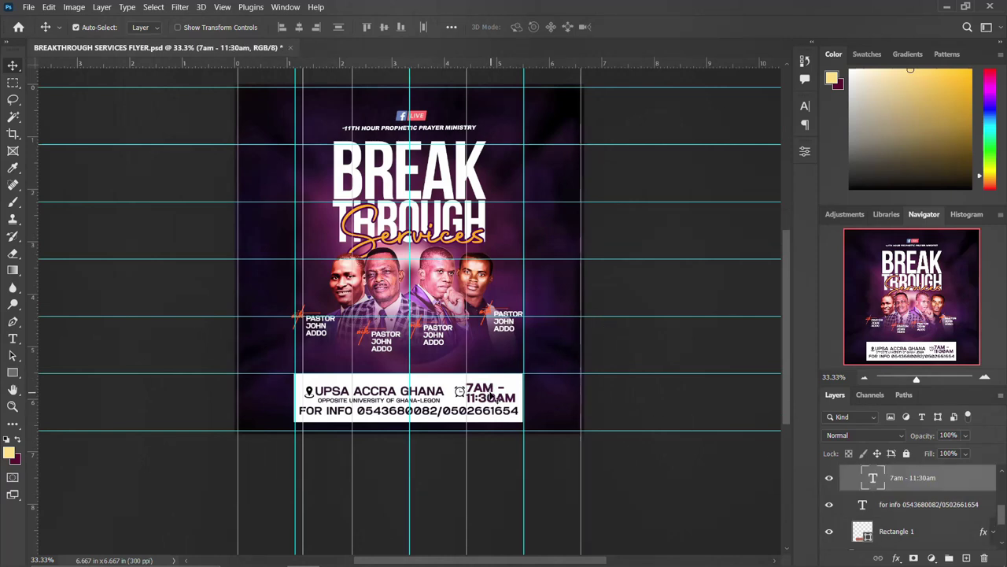
Change the flyer's start time from 7am to 8am and commit the edit
{"action": "double_click", "coordinate": [870, 480]}
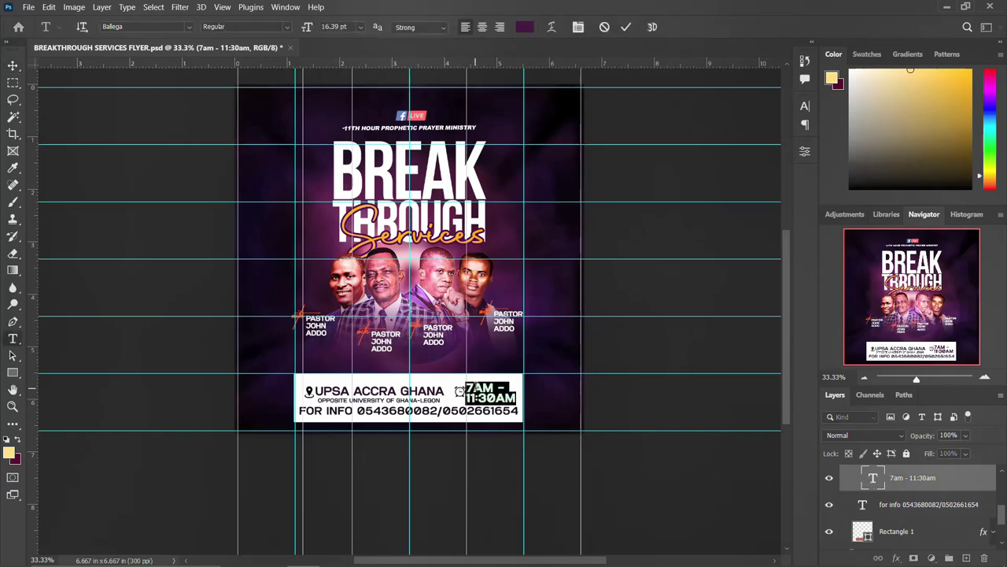
{"action": "left_click", "coordinate": [475, 384]}
{"action": "key", "text": "BackSpace"}
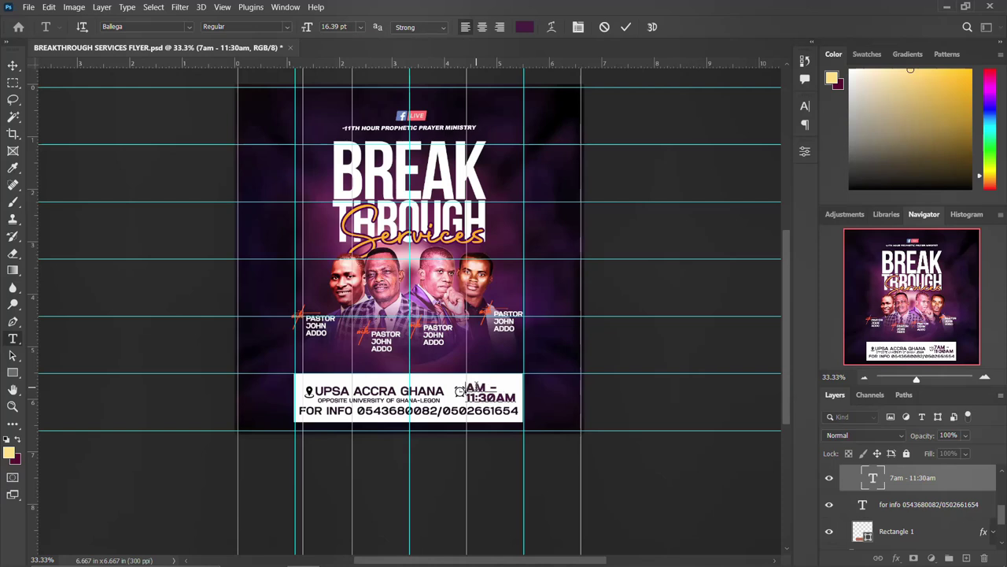
{"action": "type", "text": "8"}
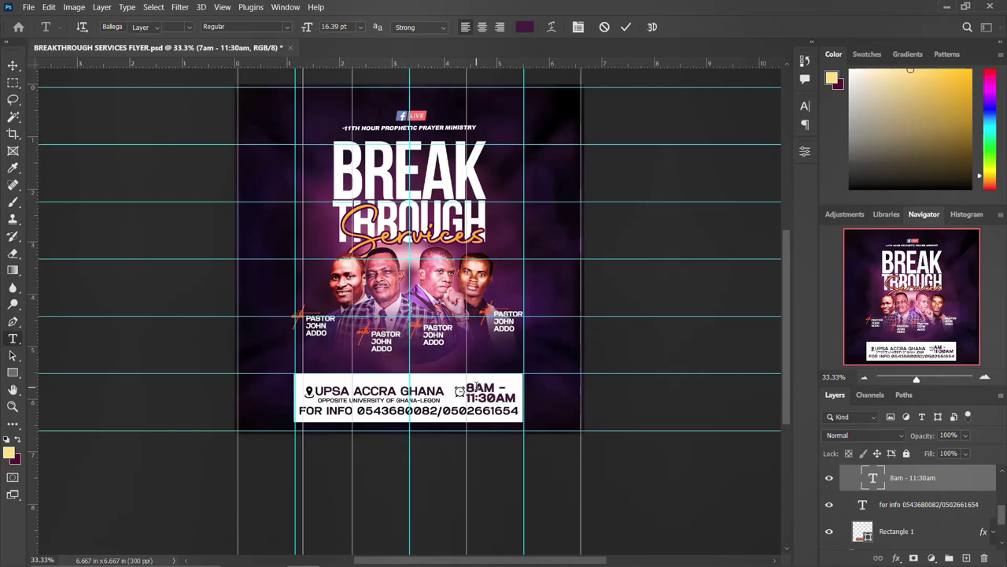
{"action": "key", "text": "ctrl+Return"}
{"action": "key", "text": "v"}
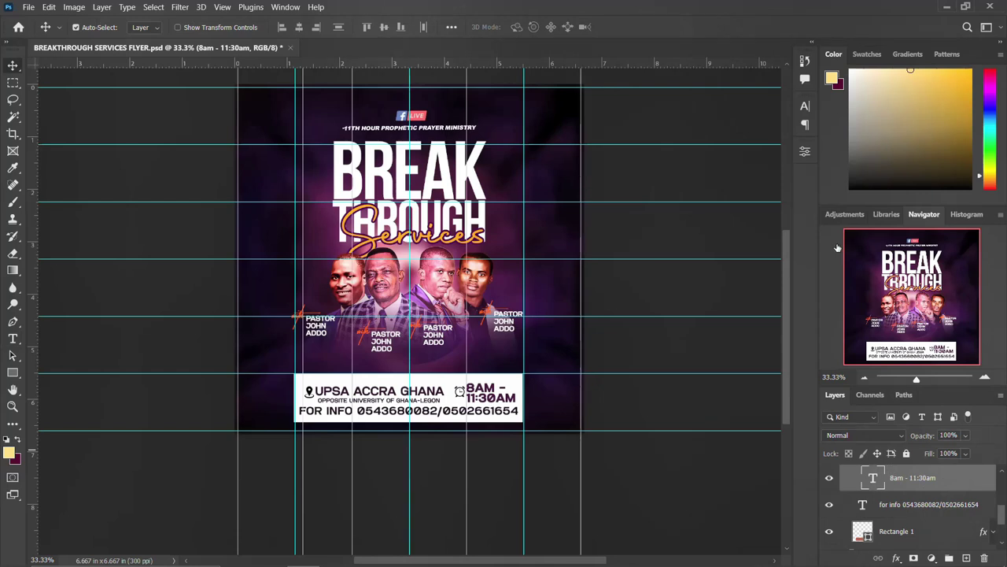
Check the Character settings of the time text and the UPSA ACCRA GHANA text
{"action": "left_click", "coordinate": [805, 106]}
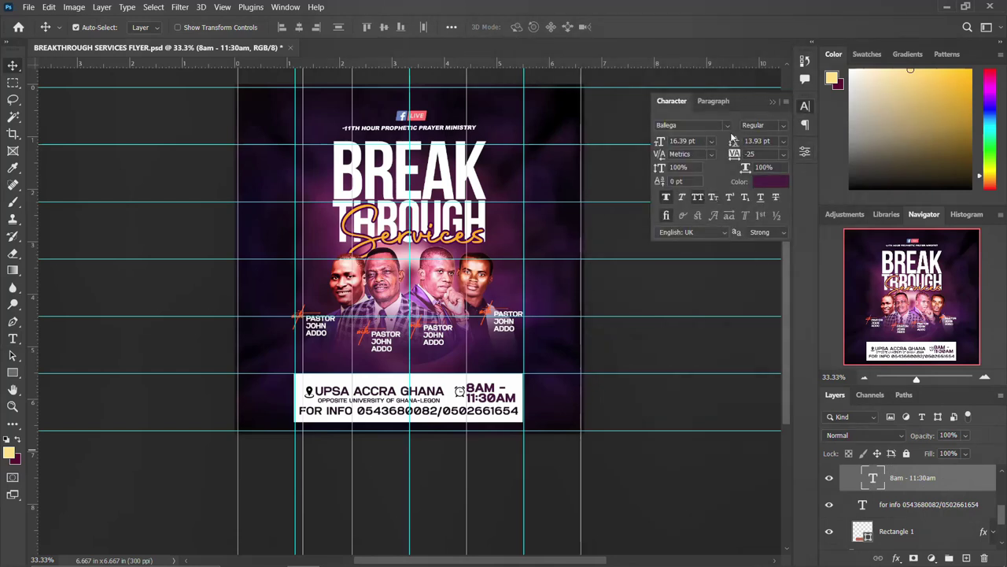
{"action": "left_click", "coordinate": [570, 264]}
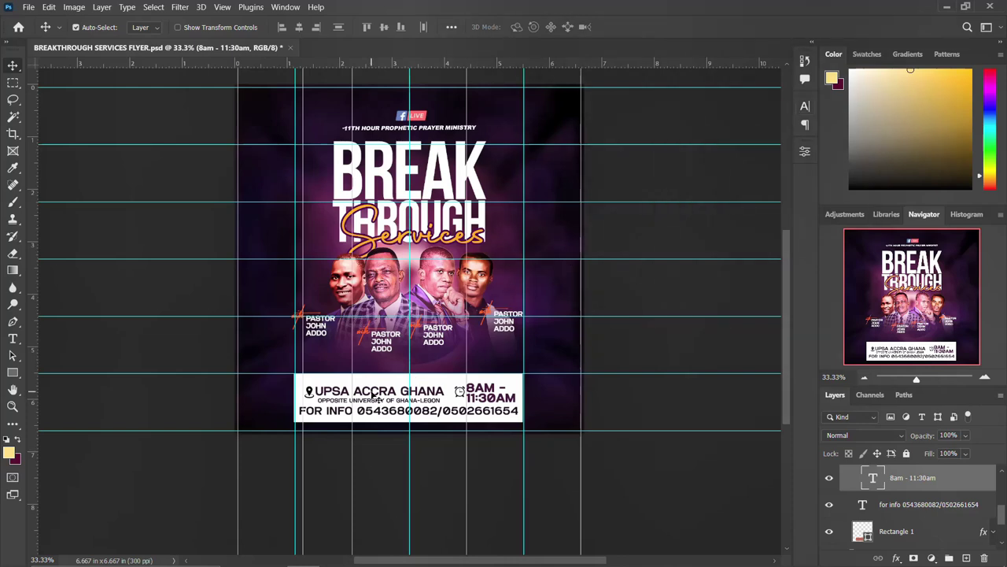
{"action": "left_click", "coordinate": [375, 398]}
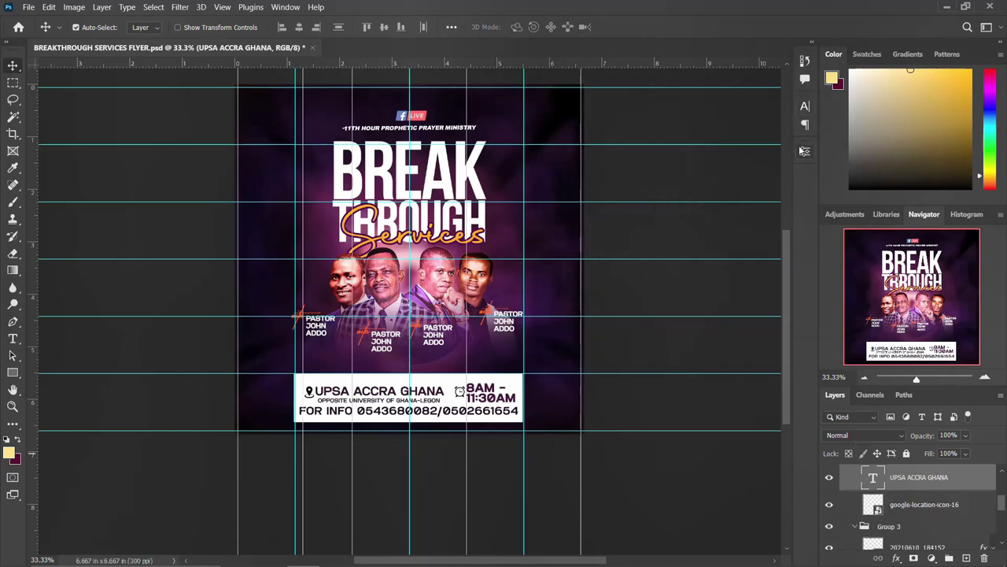
{"action": "left_click", "coordinate": [804, 107]}
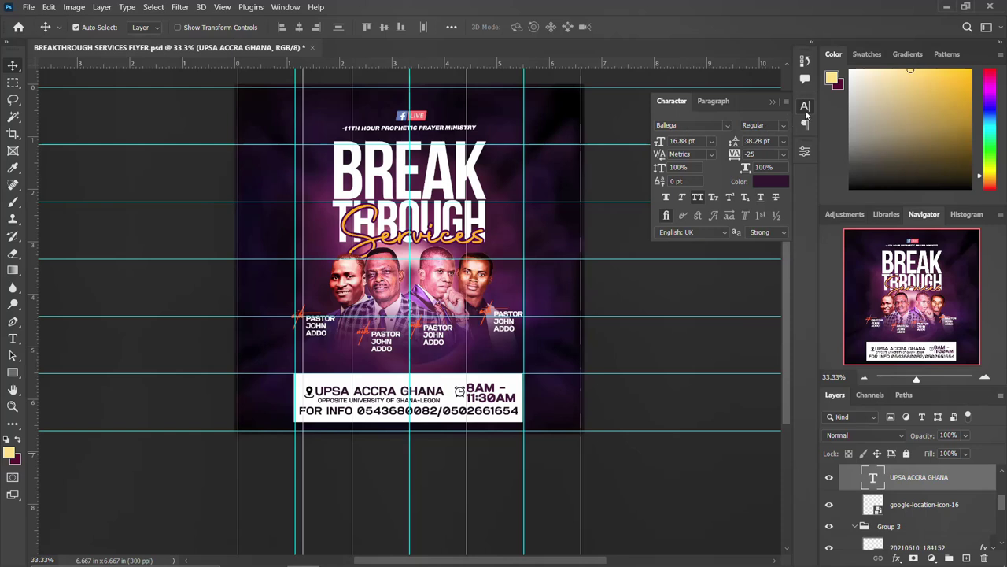
{"action": "left_click", "coordinate": [806, 107]}
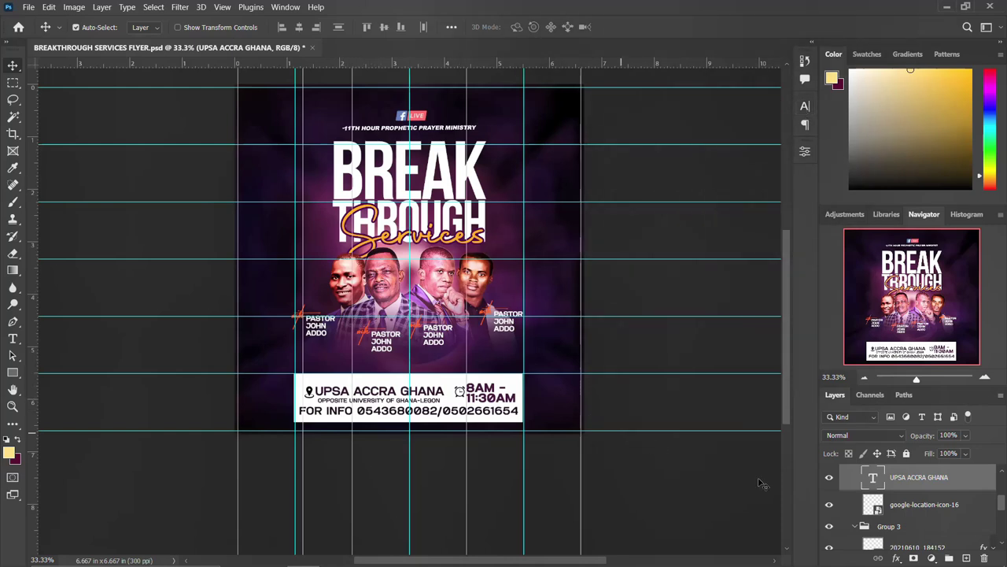
{"action": "scroll", "coordinate": [856, 487], "scroll_direction": "up", "scroll_amount": 5}
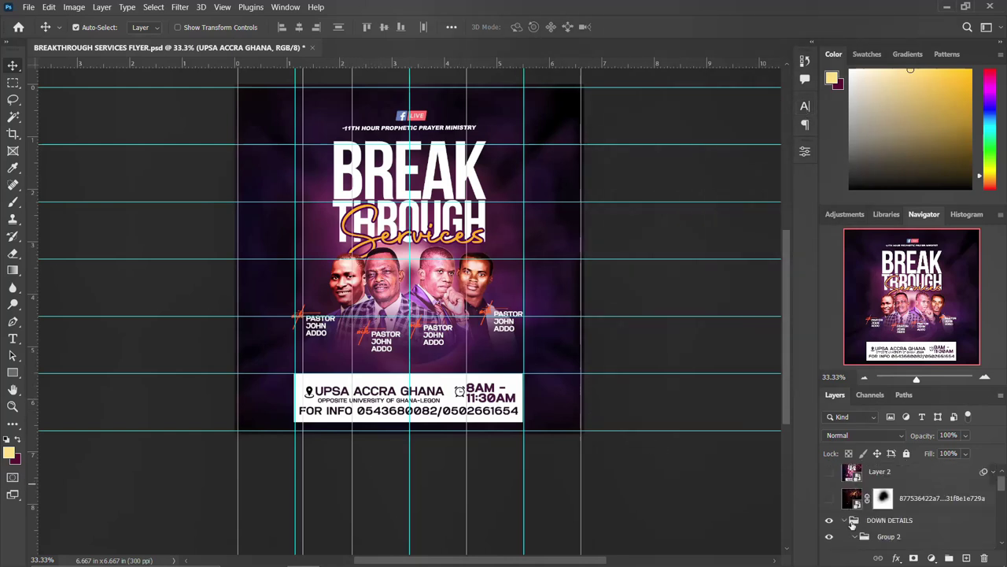
Collapse DOWN DETAILS and toggle the info box and LOGO layers off and back on
{"action": "left_click", "coordinate": [844, 522]}
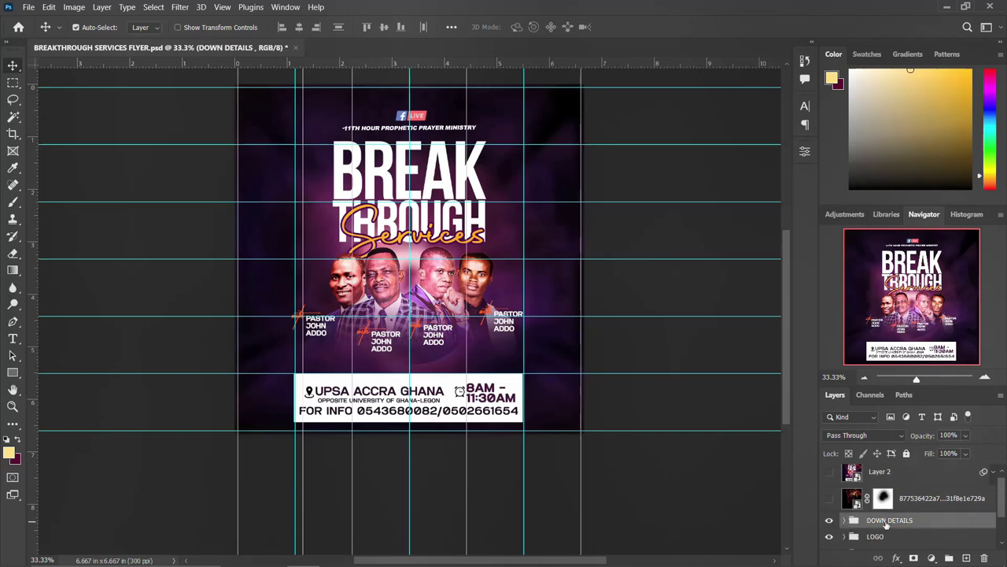
{"action": "left_click", "coordinate": [829, 521]}
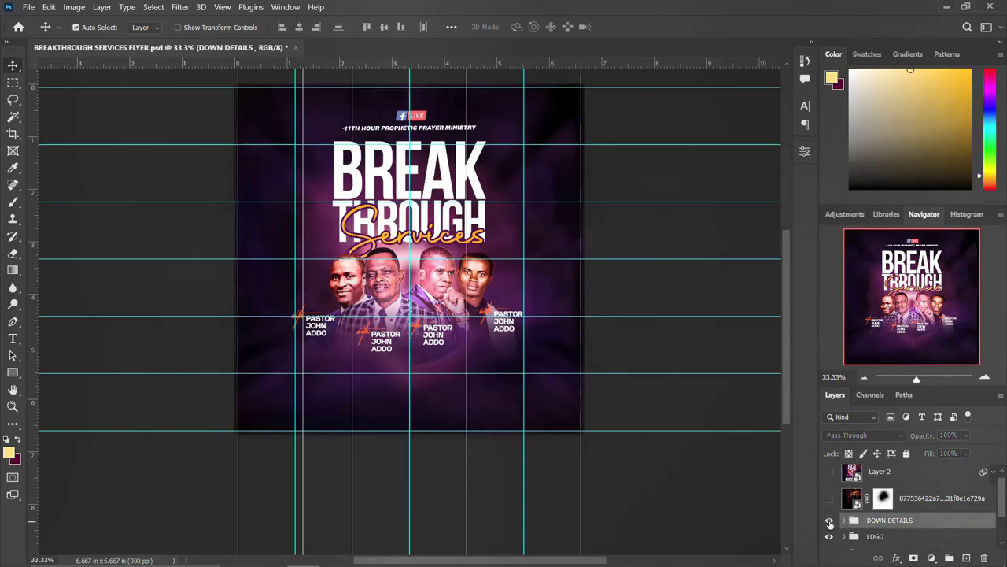
{"action": "left_click", "coordinate": [829, 521]}
{"action": "left_click", "coordinate": [829, 536]}
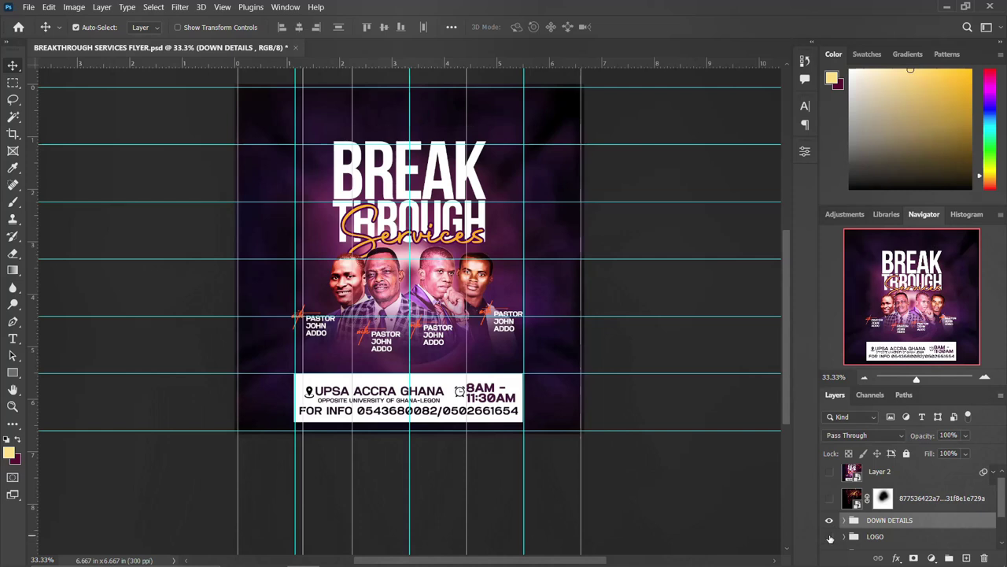
{"action": "left_click", "coordinate": [829, 536]}
{"action": "left_click", "coordinate": [829, 536]}
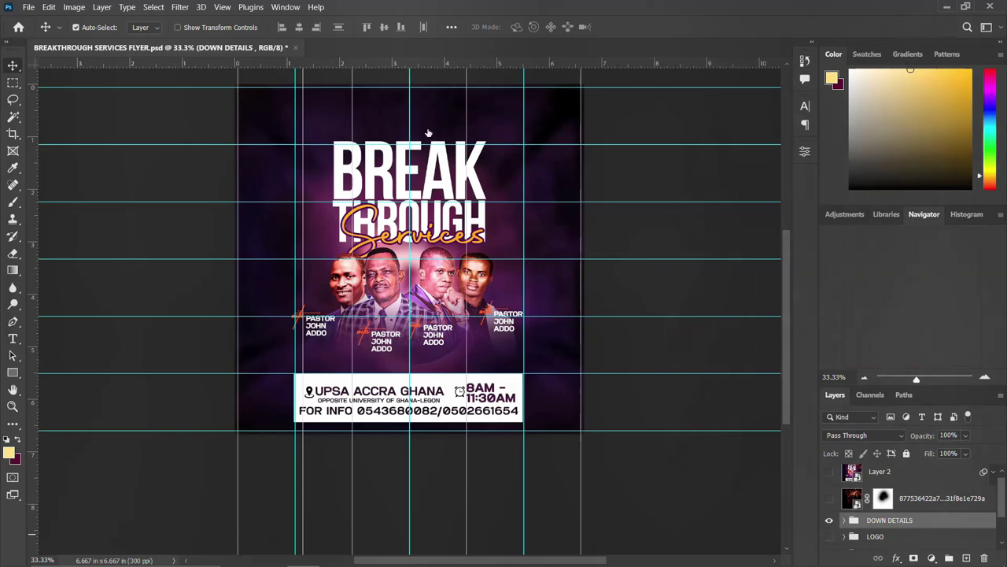
{"action": "left_click", "coordinate": [829, 537]}
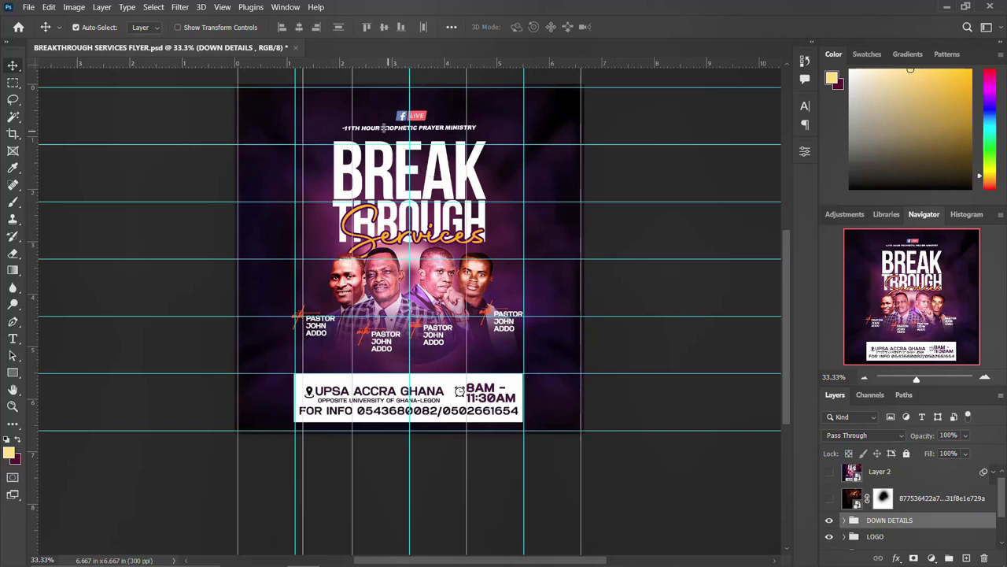
Hide the bottom info box, toggle the pastor photos off and on, and expand IMAGES
{"action": "scroll", "coordinate": [836, 543], "scroll_direction": "down", "scroll_amount": 1}
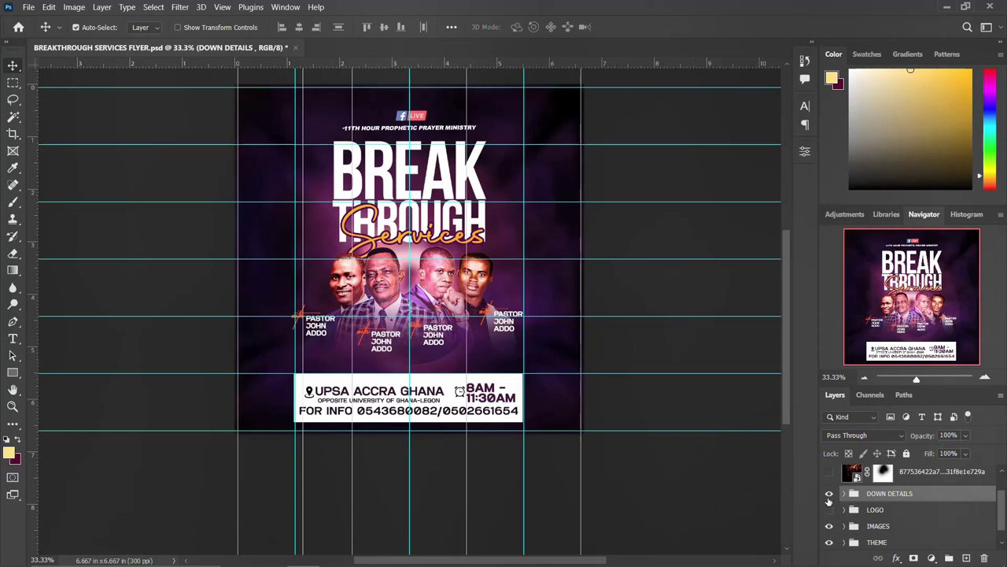
{"action": "left_click", "coordinate": [829, 494]}
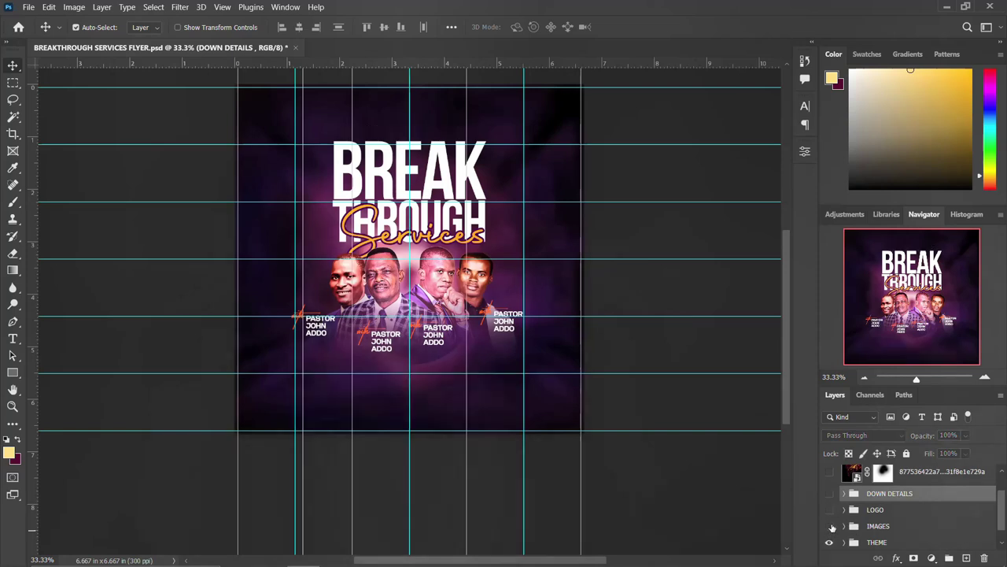
{"action": "left_click", "coordinate": [830, 526]}
{"action": "left_click", "coordinate": [830, 526]}
{"action": "left_click", "coordinate": [830, 526]}
{"action": "left_click", "coordinate": [830, 525]}
{"action": "left_click", "coordinate": [845, 526]}
{"action": "scroll", "coordinate": [846, 520], "scroll_direction": "down", "scroll_amount": 2}
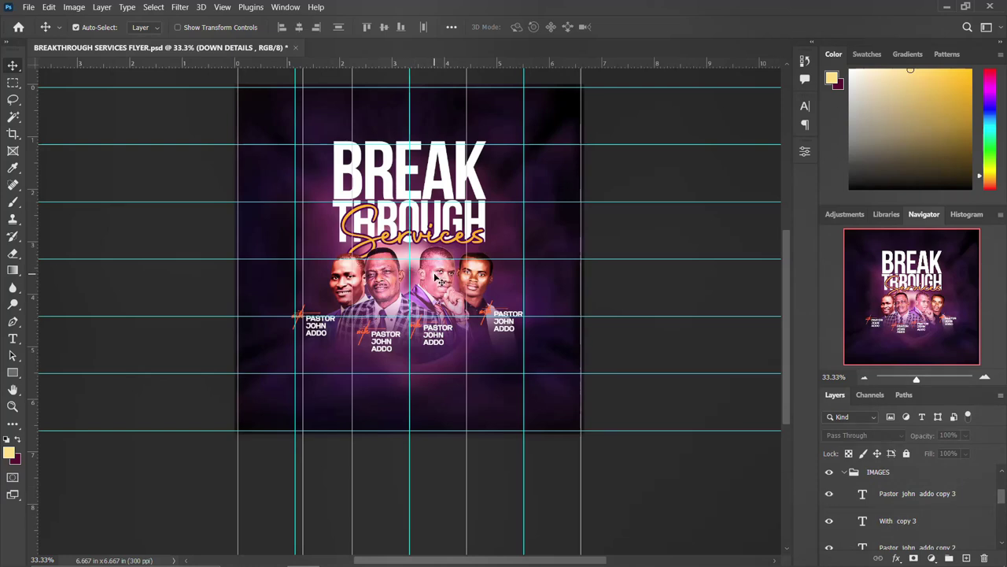
Show and select the With text layer and view its font in the font list
{"action": "left_click", "coordinate": [446, 278]}
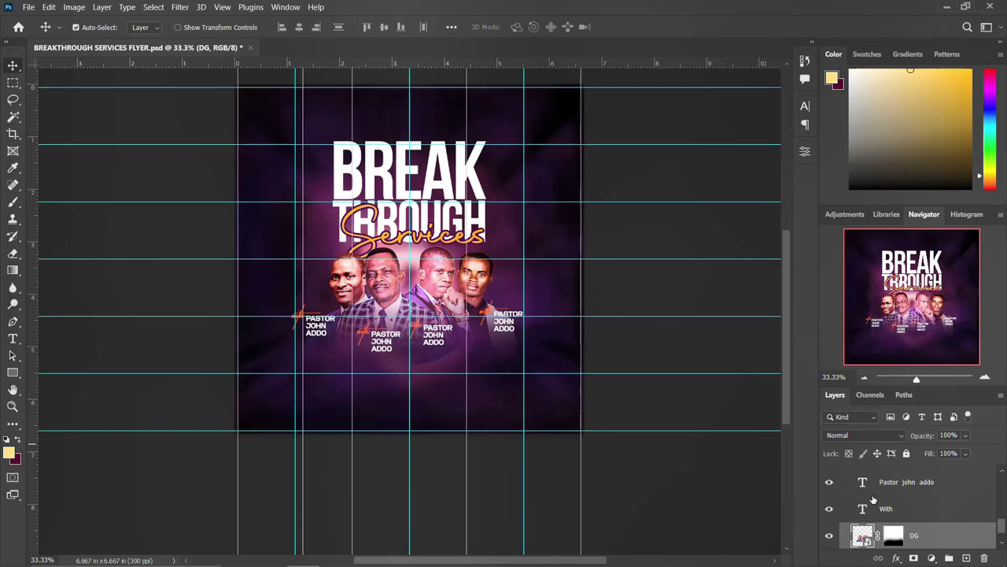
{"action": "left_click", "coordinate": [829, 509]}
{"action": "left_click", "coordinate": [864, 510]}
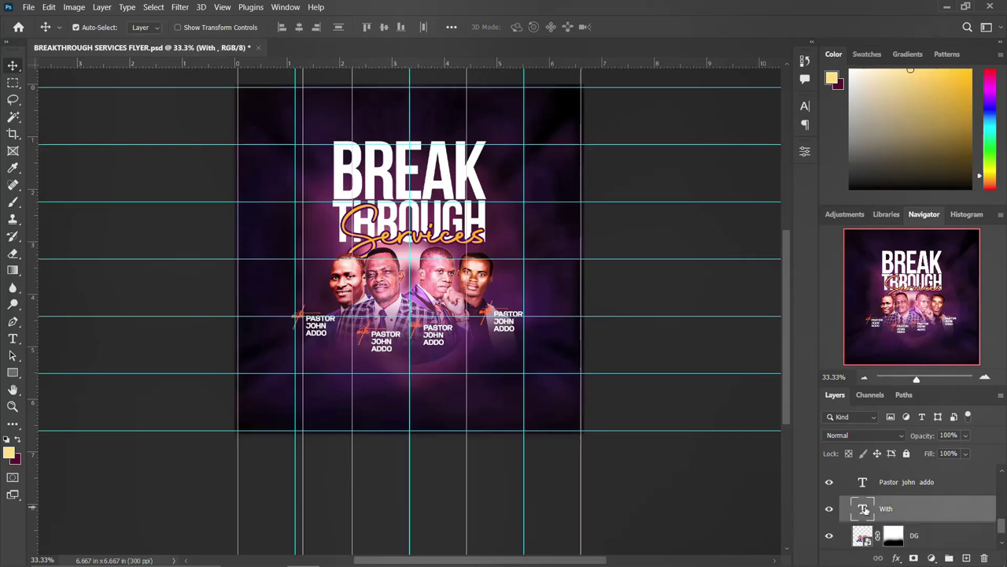
{"action": "left_click", "coordinate": [806, 108]}
{"action": "left_click", "coordinate": [728, 125]}
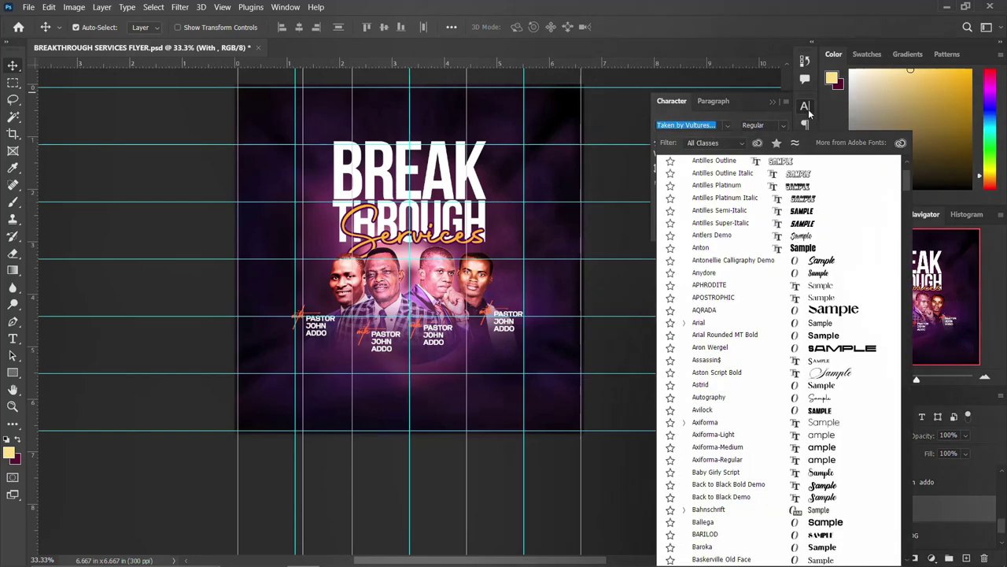
{"action": "left_click", "coordinate": [318, 324]}
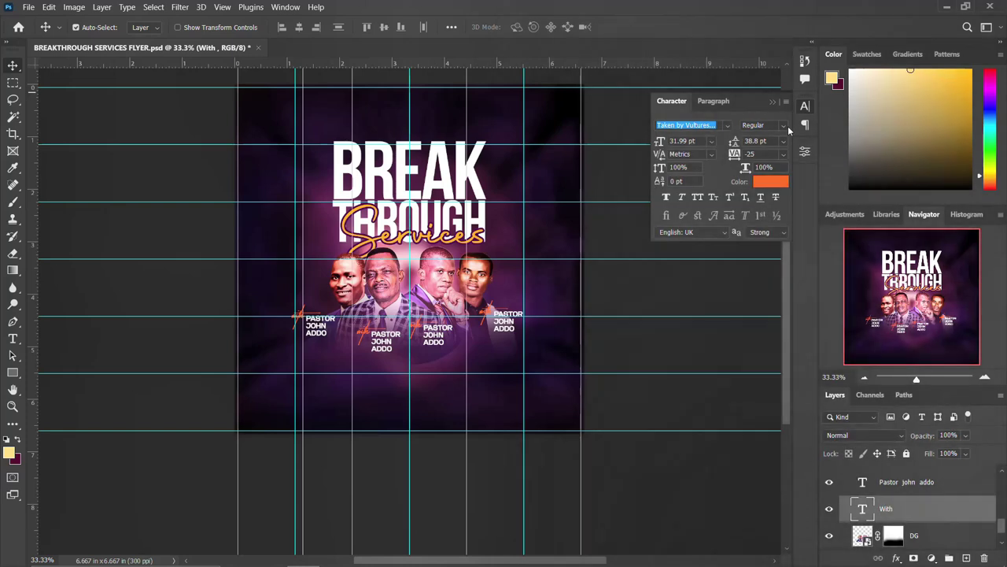
{"action": "left_click", "coordinate": [805, 105]}
{"action": "left_click", "coordinate": [805, 105]}
{"action": "left_click", "coordinate": [700, 124]}
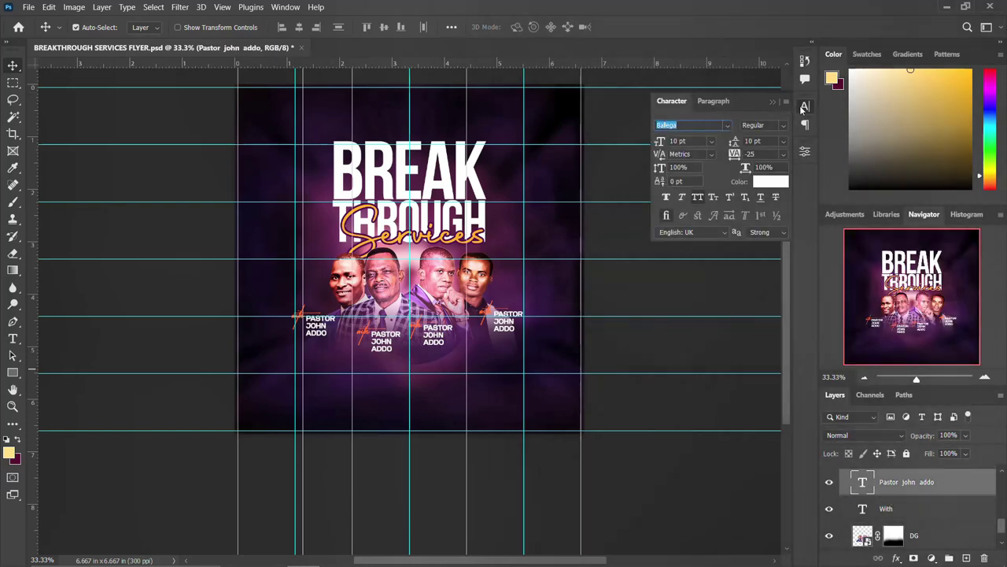
{"action": "left_click", "coordinate": [805, 106]}
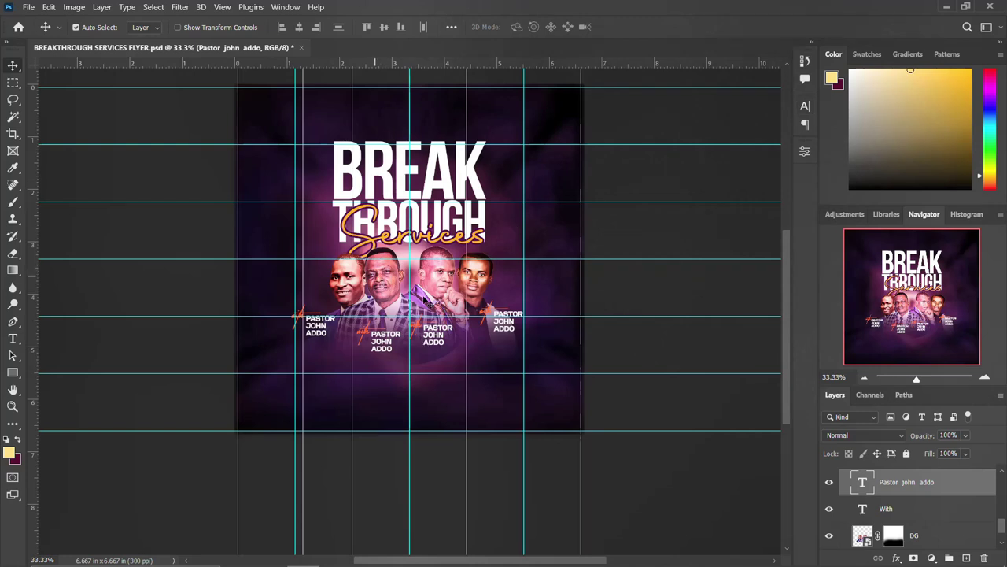
{"action": "key", "text": "ctrl+s"}
{"action": "scroll", "coordinate": [876, 492], "scroll_direction": "up", "scroll_amount": 5}
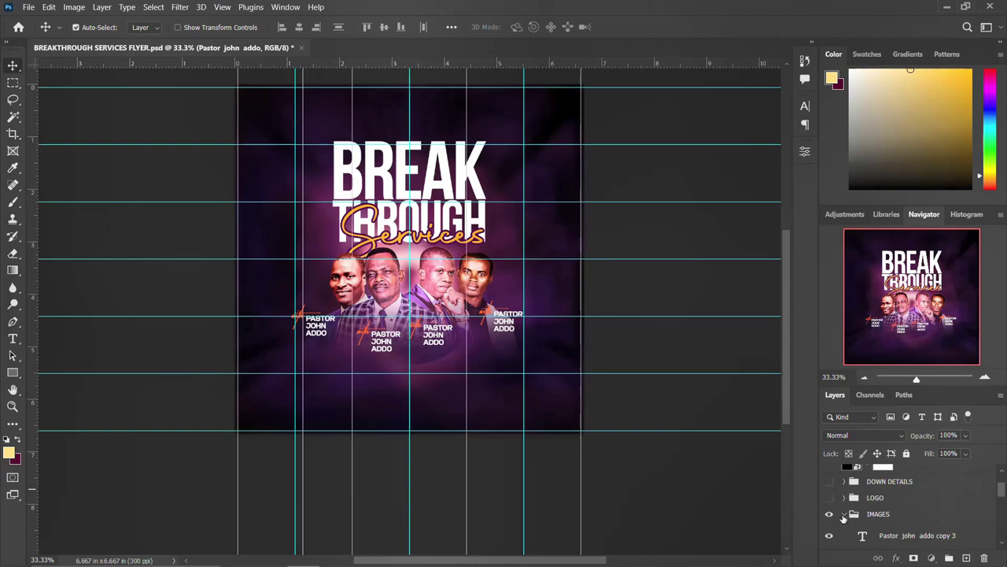
Collapse and hide the IMAGES group, toggle the THEME title off and on, and expand THEME
{"action": "left_click", "coordinate": [843, 516]}
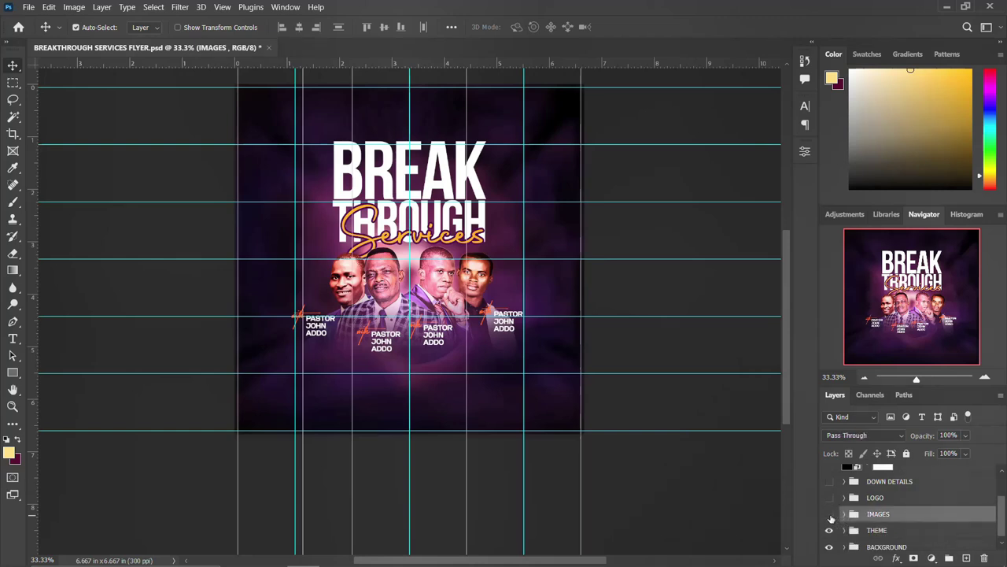
{"action": "left_click", "coordinate": [830, 516]}
{"action": "left_click", "coordinate": [830, 530]}
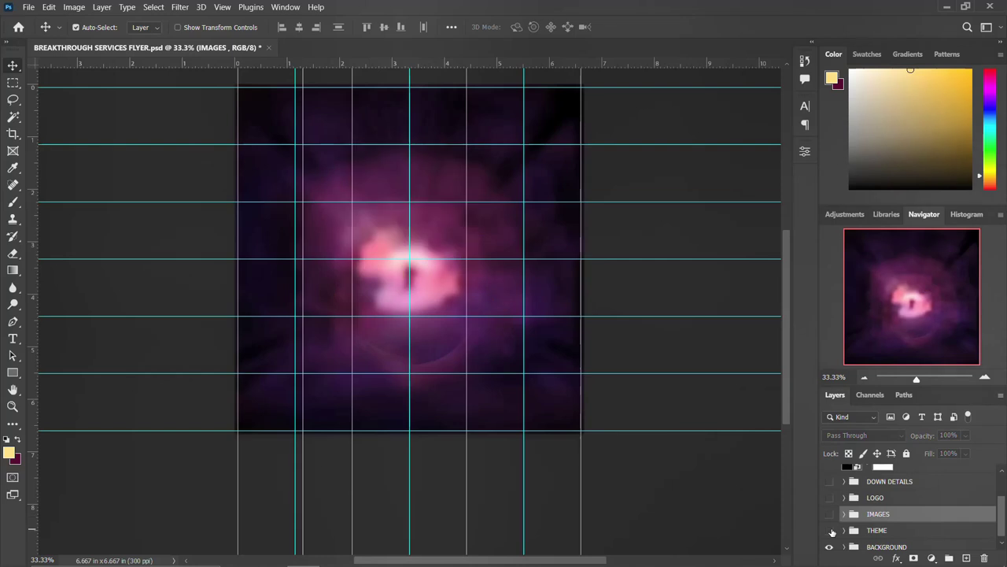
{"action": "left_click", "coordinate": [830, 530]}
{"action": "left_click", "coordinate": [844, 530]}
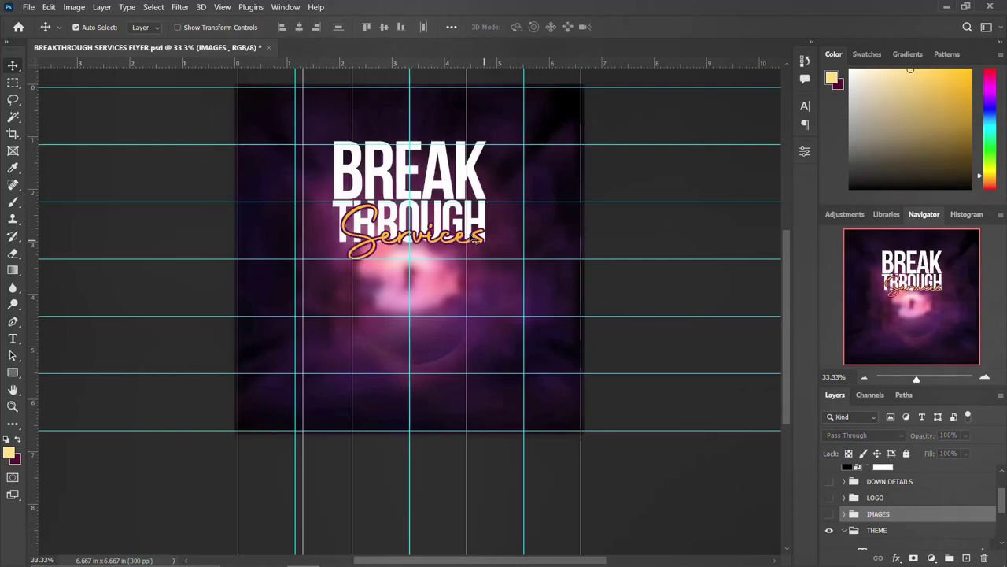
View the Character settings of the break title and Services script, then collapse THEME
{"action": "left_click", "coordinate": [401, 167]}
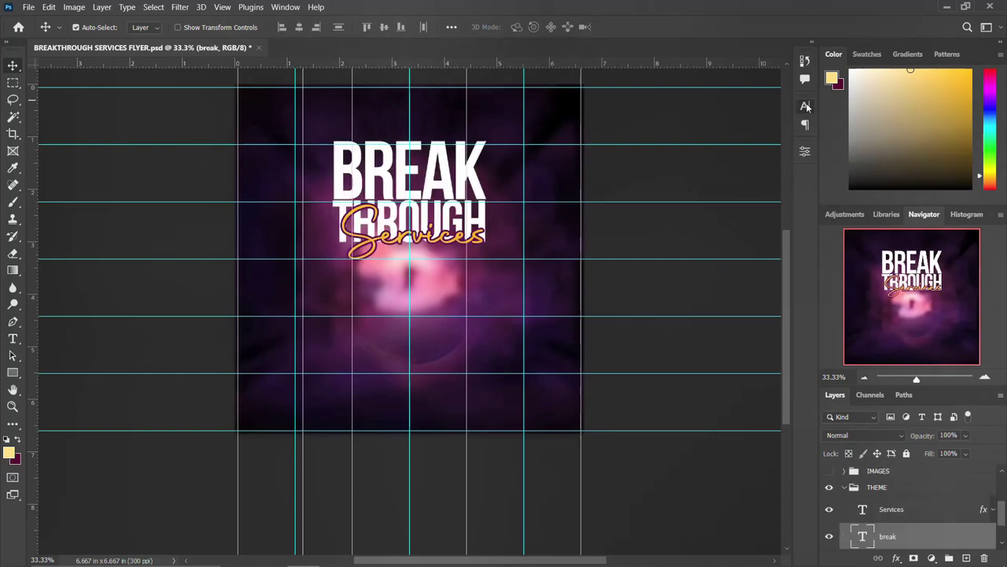
{"action": "left_click", "coordinate": [805, 105]}
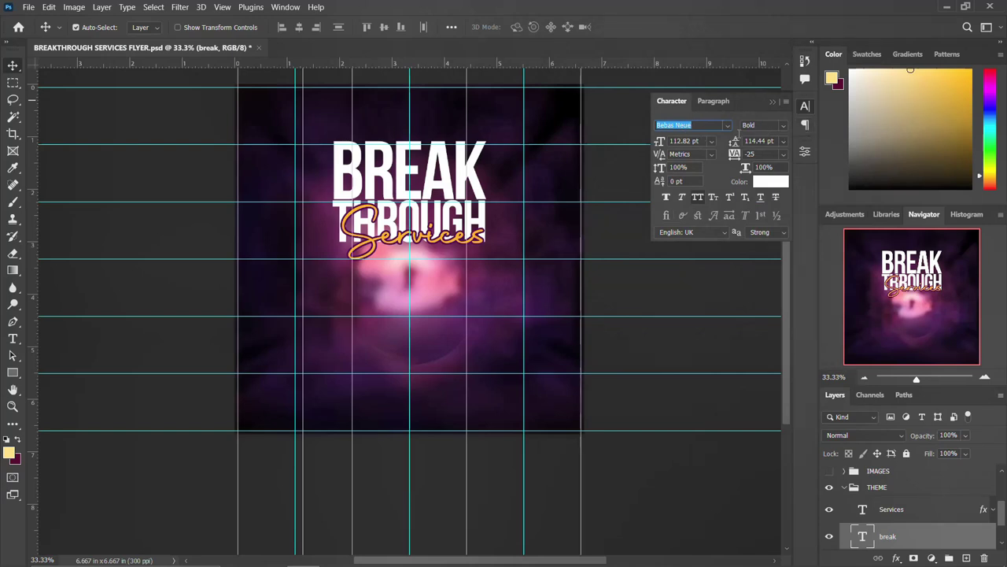
{"action": "left_click", "coordinate": [804, 109]}
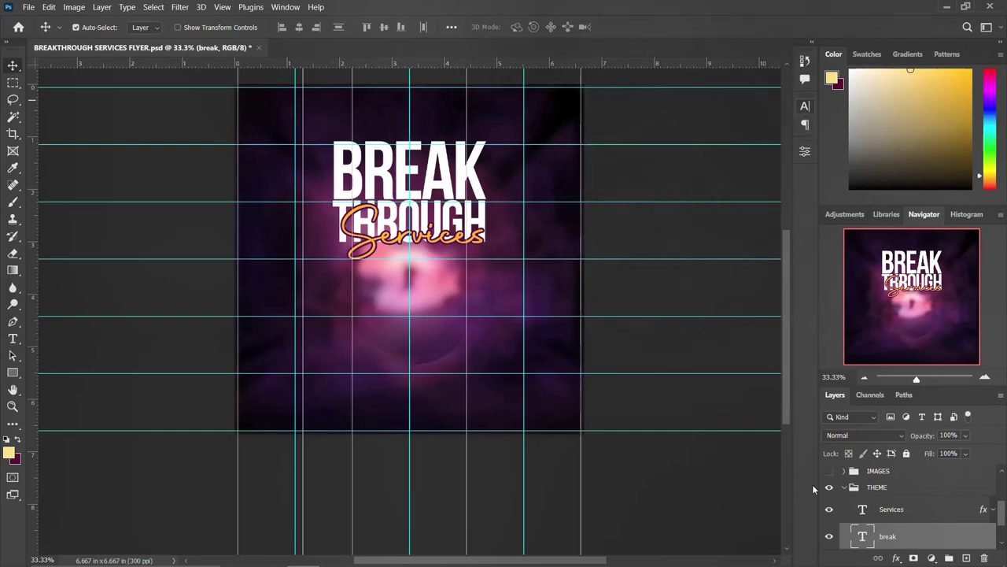
{"action": "left_click", "coordinate": [368, 245]}
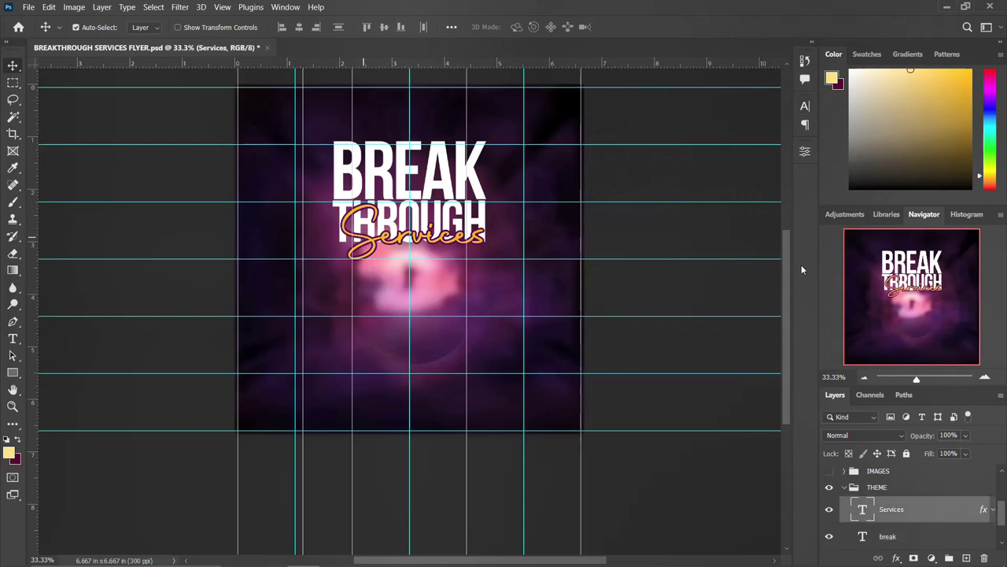
{"action": "left_click", "coordinate": [804, 108]}
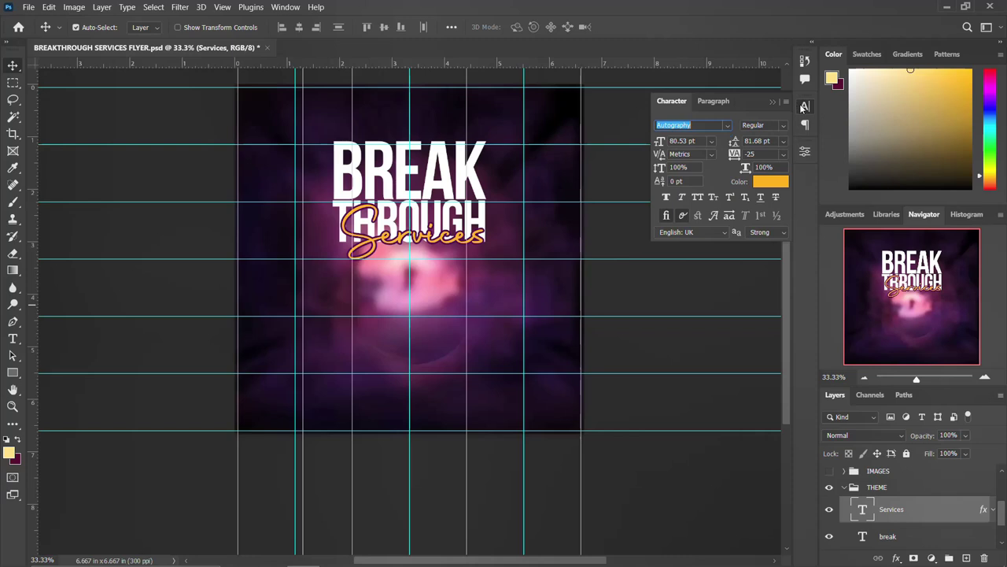
{"action": "left_click", "coordinate": [803, 108]}
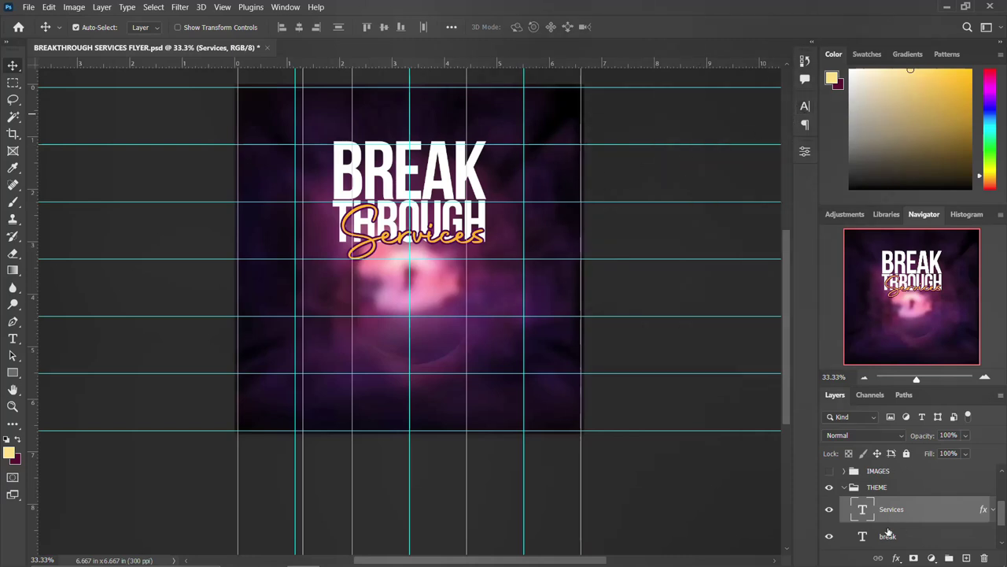
{"action": "left_click", "coordinate": [844, 487]}
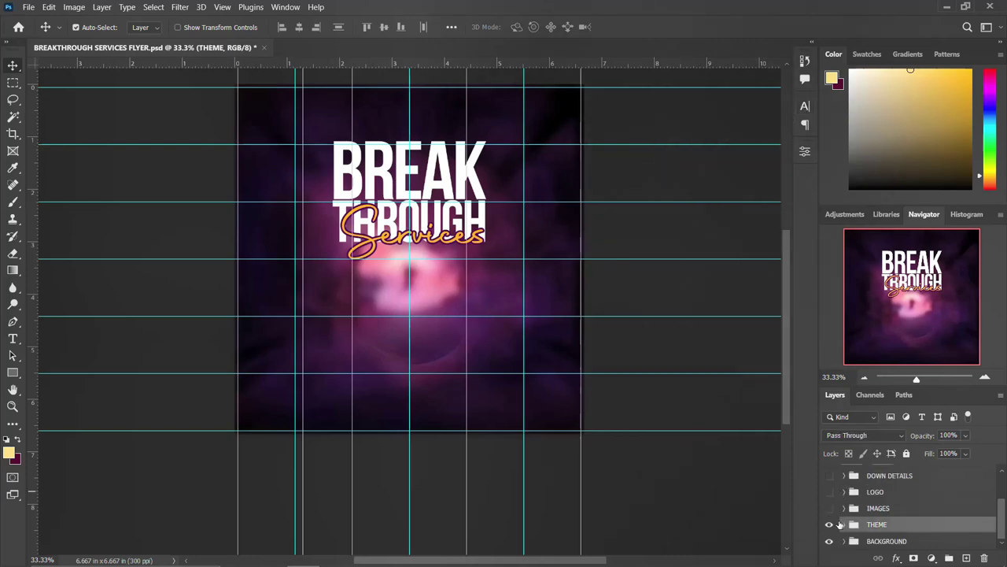
Hide the pastor photos and title, expand BACKGROUND, and select the white Layer 0
{"action": "left_click", "coordinate": [829, 508]}
{"action": "left_click", "coordinate": [830, 508]}
{"action": "left_click", "coordinate": [829, 524]}
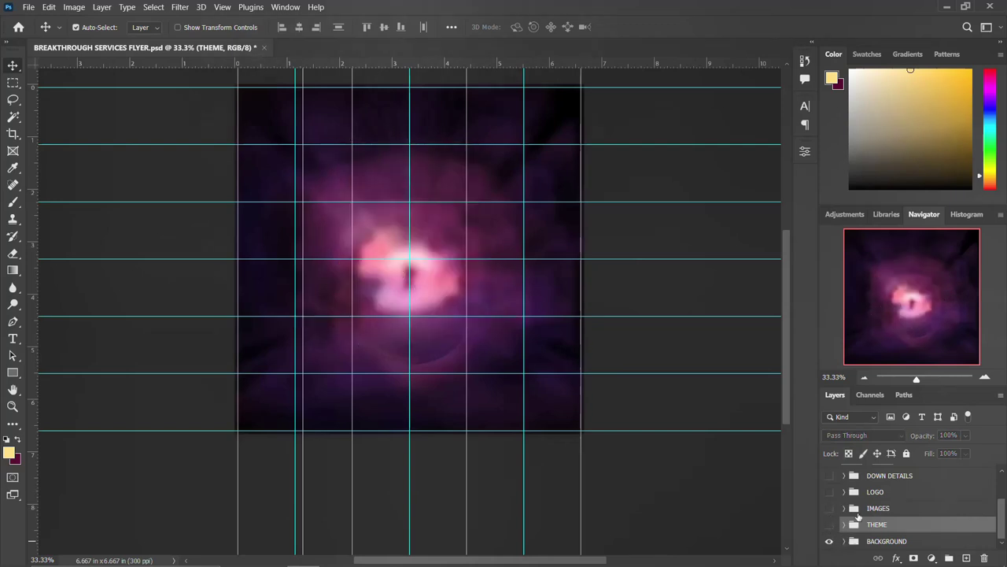
{"action": "left_click", "coordinate": [844, 541]}
{"action": "scroll", "coordinate": [879, 527], "scroll_direction": "down", "scroll_amount": 3}
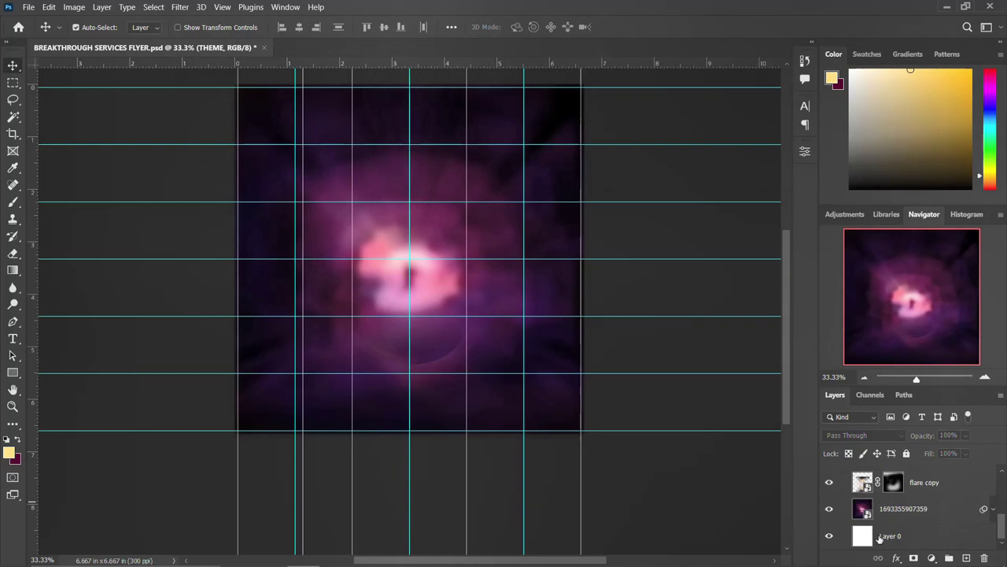
{"action": "left_click", "coordinate": [880, 538]}
{"action": "scroll", "coordinate": [806, 468], "scroll_direction": "up", "scroll_amount": 2}
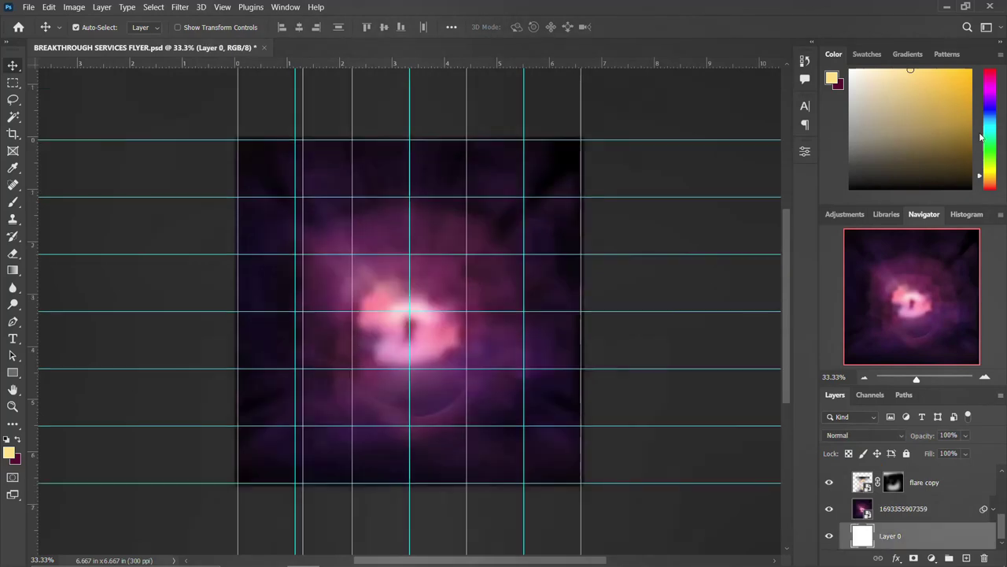
Toggle the flare copy and purple image layers off and on, keeping flare copy in Soft Light
{"action": "left_click", "coordinate": [828, 483]}
{"action": "left_click", "coordinate": [828, 509]}
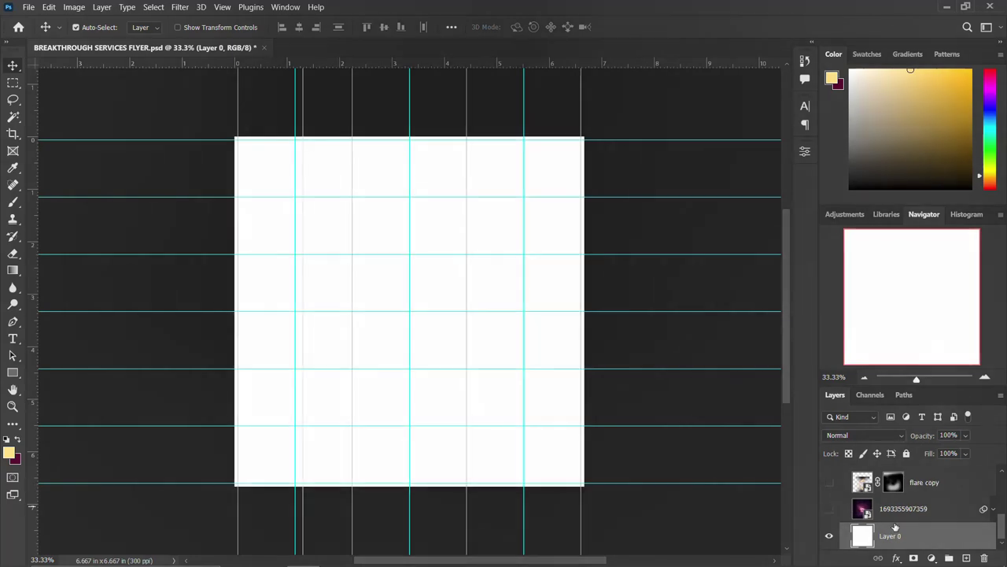
{"action": "left_click", "coordinate": [830, 510]}
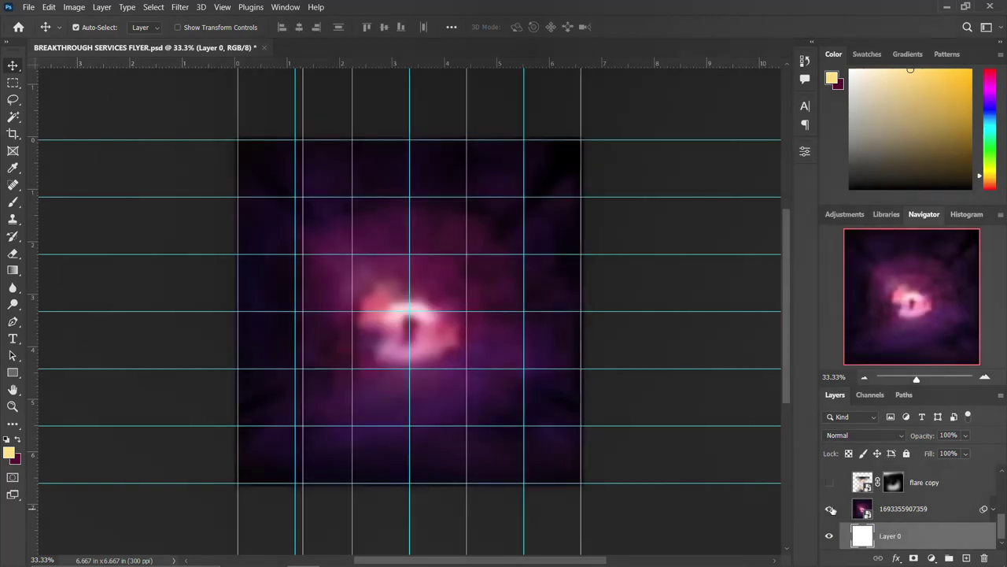
{"action": "left_click", "coordinate": [894, 510]}
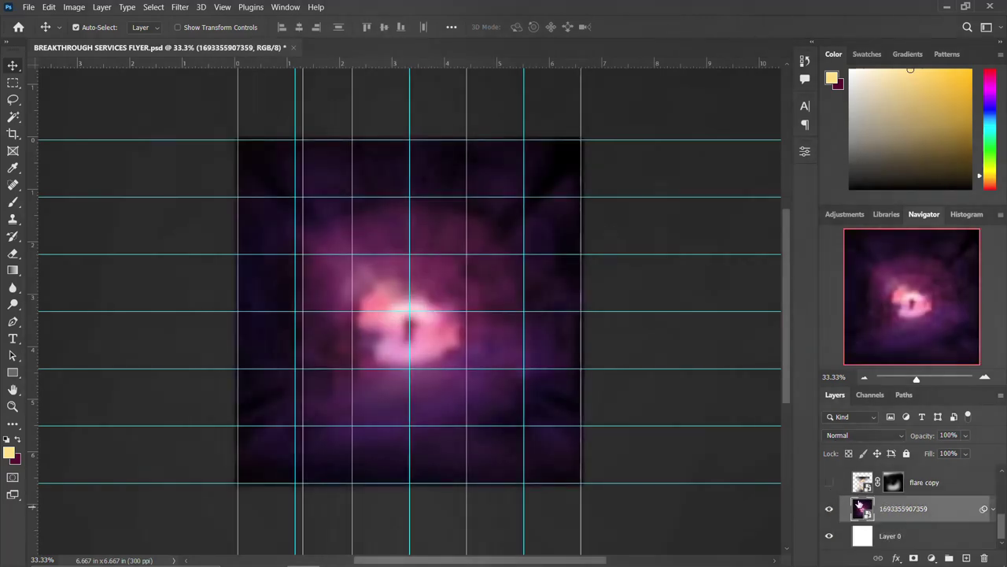
{"action": "left_click", "coordinate": [829, 484]}
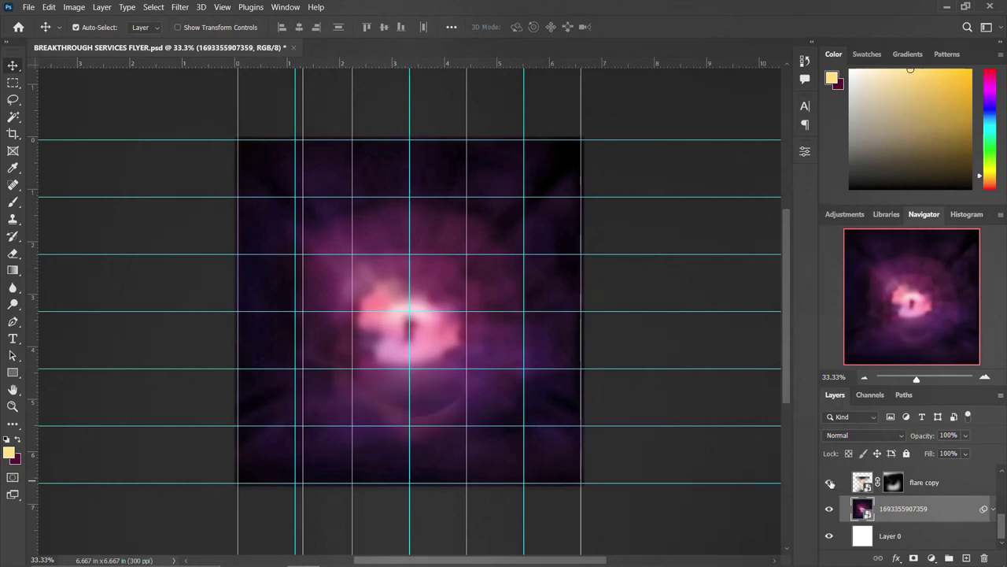
{"action": "left_click", "coordinate": [912, 484]}
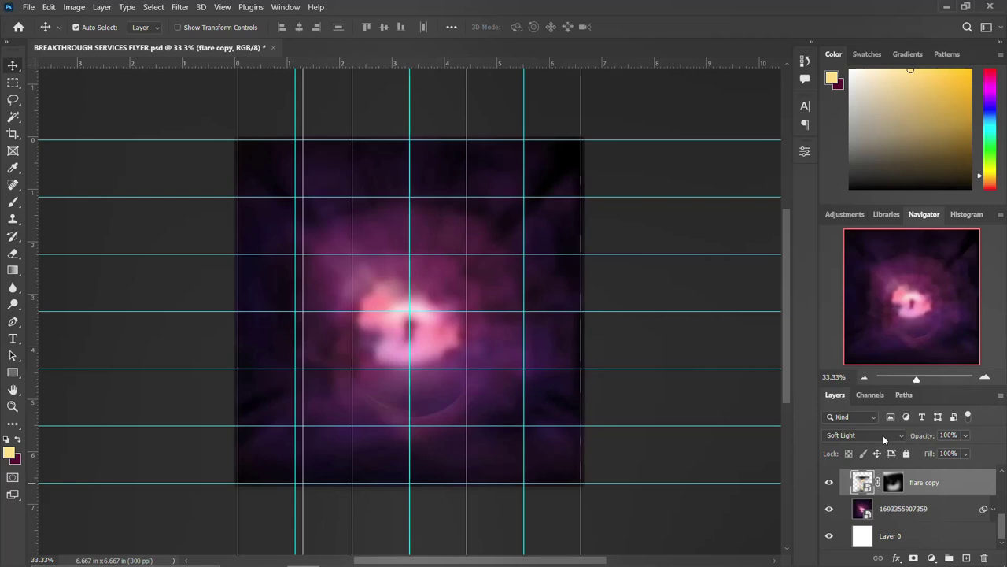
{"action": "left_click", "coordinate": [856, 434]}
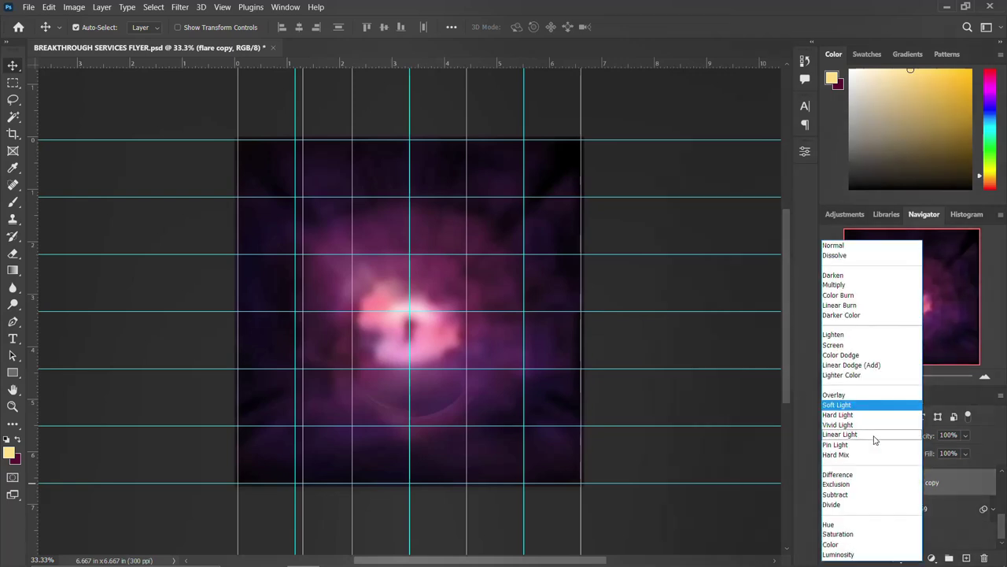
{"action": "left_click", "coordinate": [854, 407]}
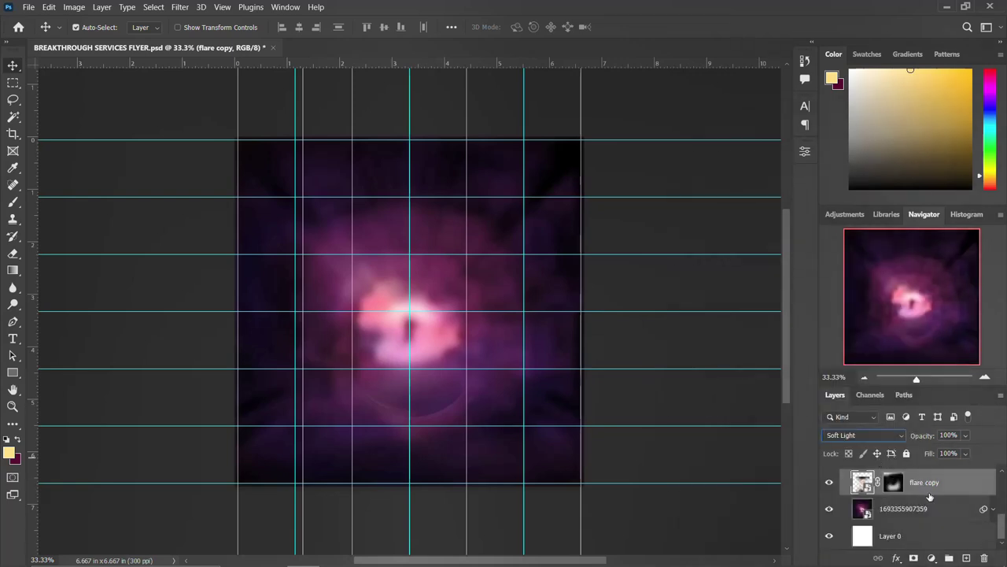
{"action": "scroll", "coordinate": [929, 497], "scroll_direction": "up", "scroll_amount": 2}
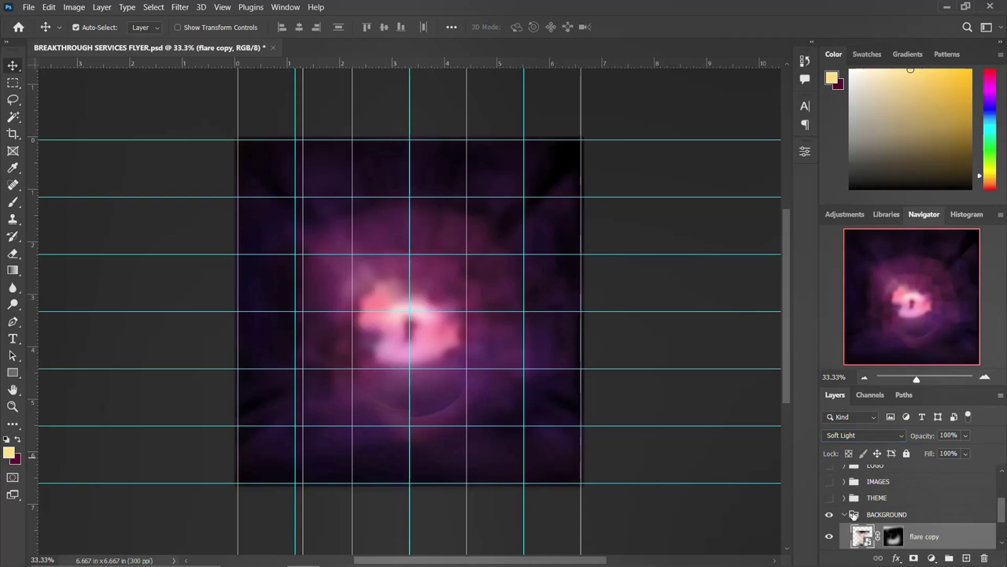
Collapse BACKGROUND and show the THEME, IMAGES, LOGO and DOWN DETAILS groups again
{"action": "left_click", "coordinate": [845, 515]}
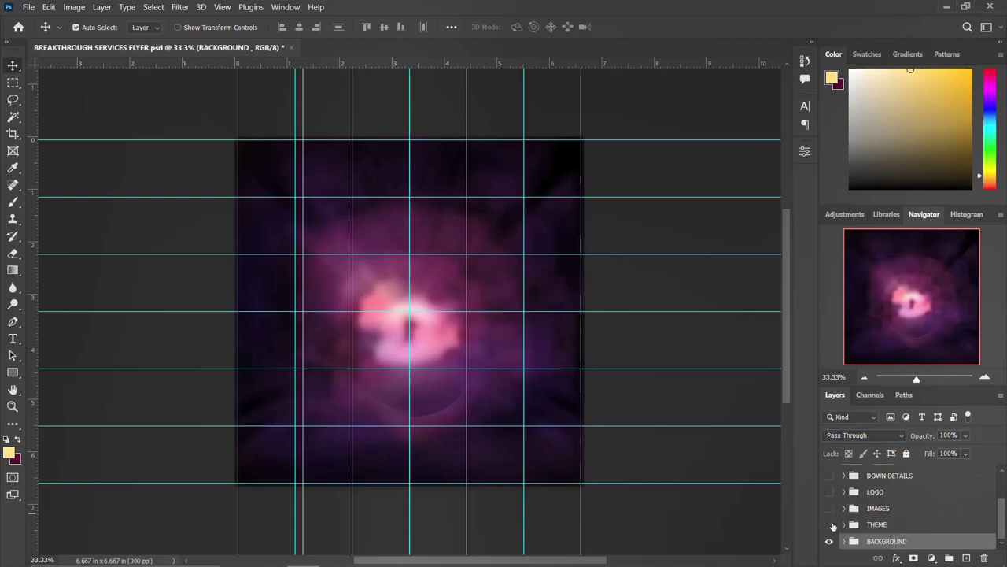
{"action": "left_click", "coordinate": [830, 525]}
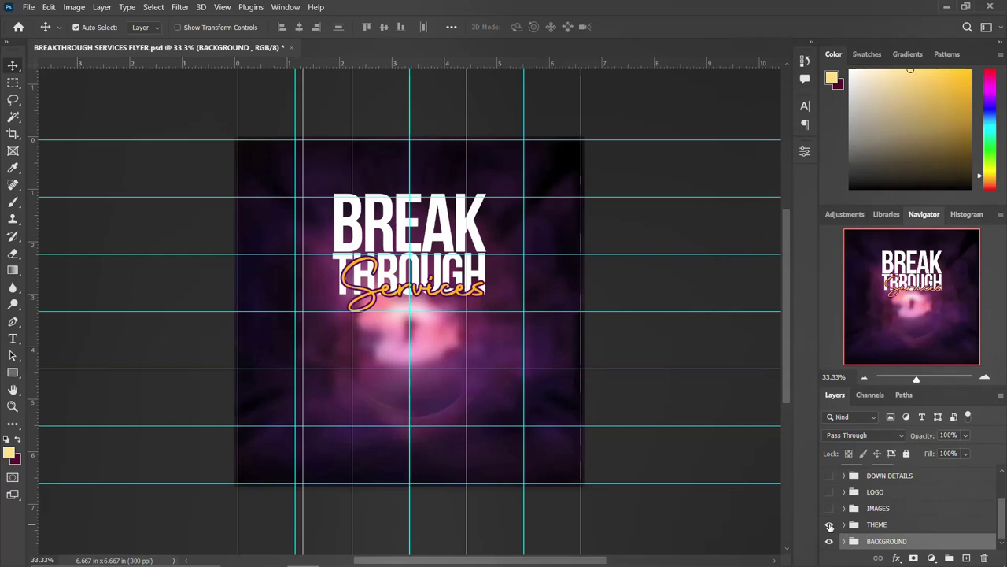
{"action": "left_click", "coordinate": [830, 508]}
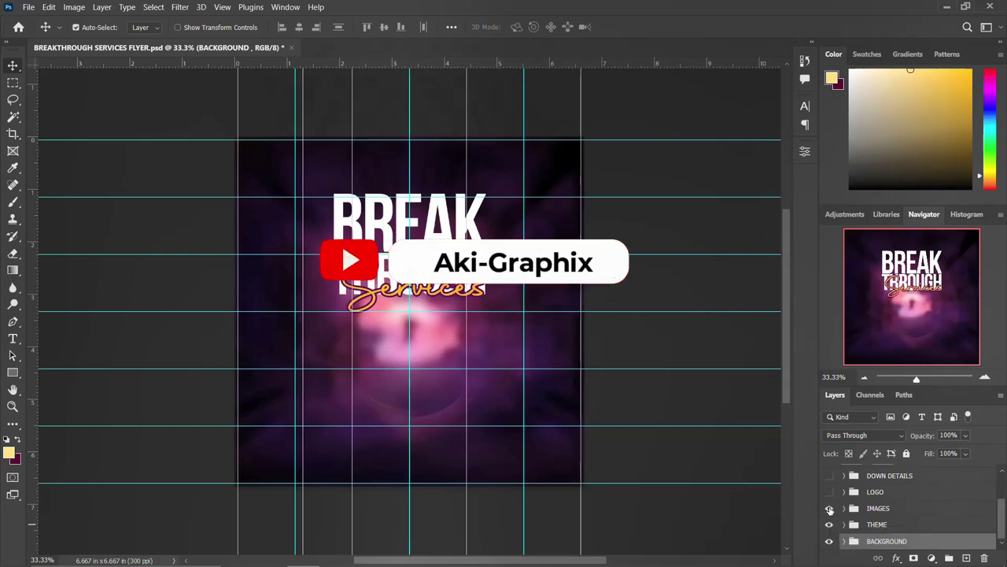
{"action": "left_click", "coordinate": [830, 492]}
{"action": "left_click", "coordinate": [830, 475]}
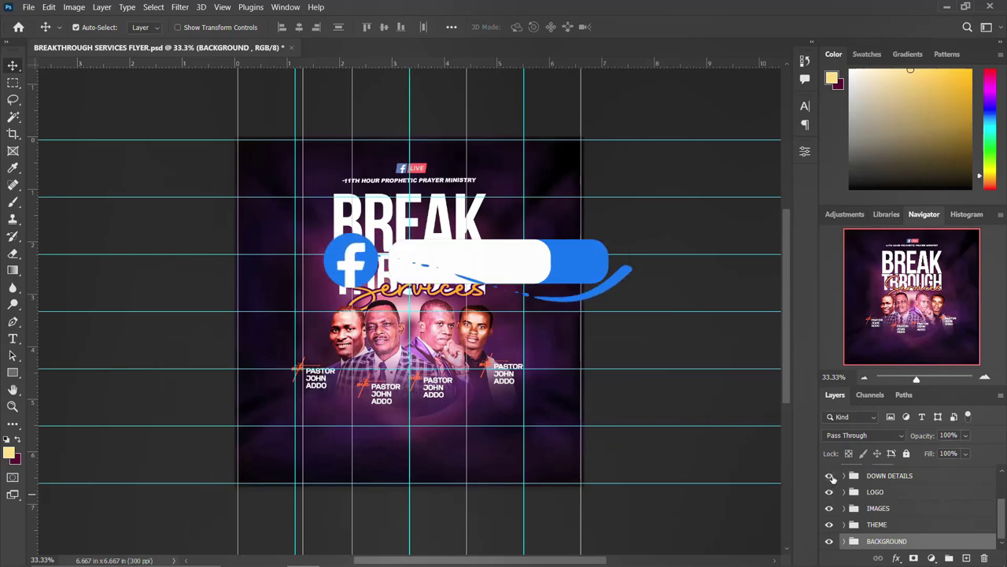
Show the masked Screen sparkle overlay and Layer 2's edited 7AM info box
{"action": "scroll", "coordinate": [836, 488], "scroll_direction": "up", "scroll_amount": 3}
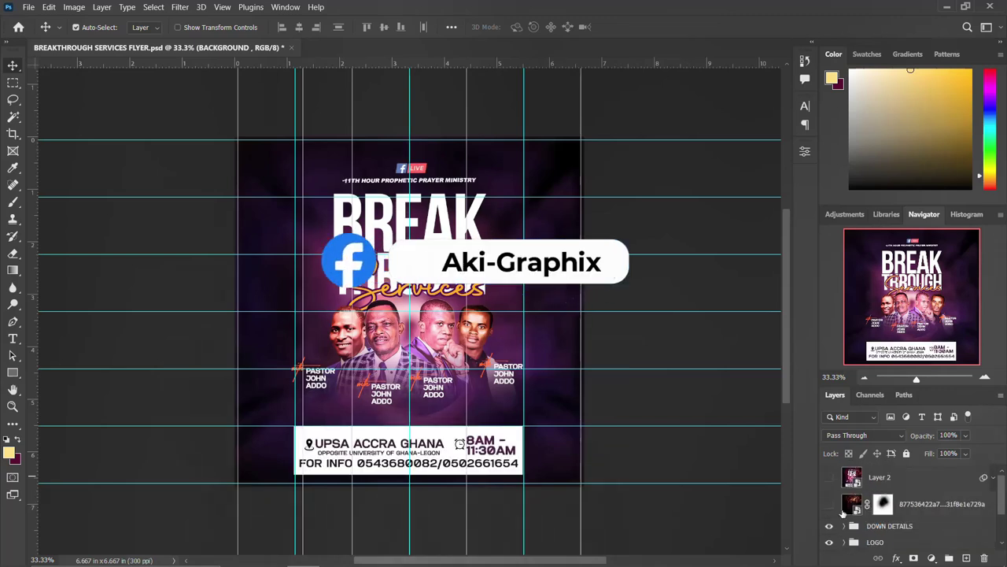
{"action": "left_click", "coordinate": [845, 508]}
{"action": "left_click", "coordinate": [829, 504]}
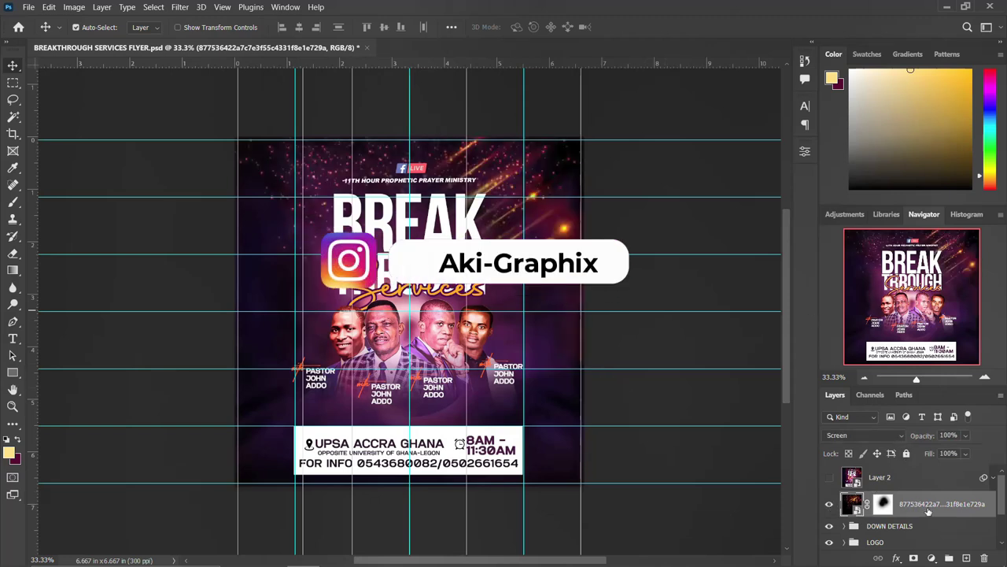
{"action": "left_click", "coordinate": [844, 480]}
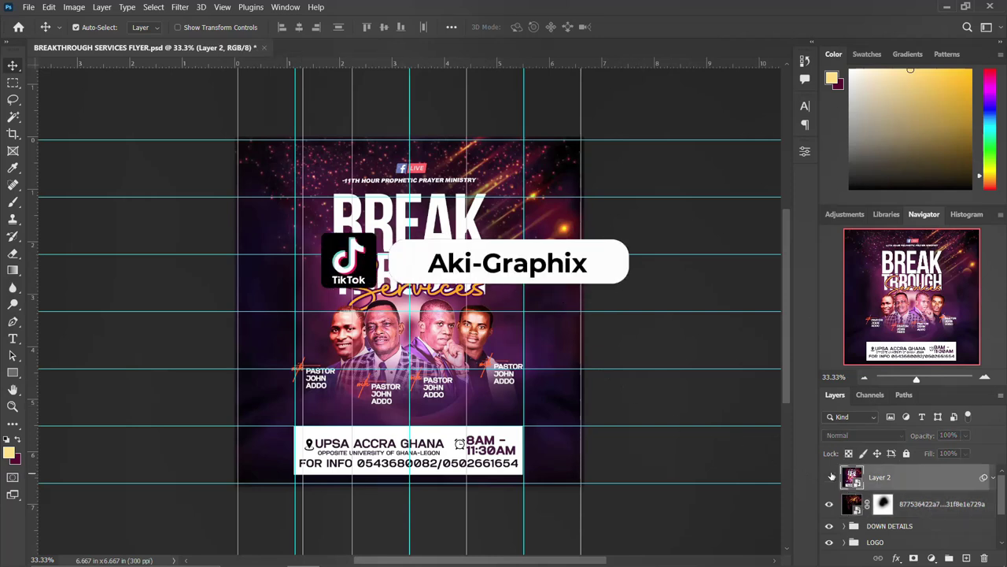
{"action": "left_click", "coordinate": [829, 478]}
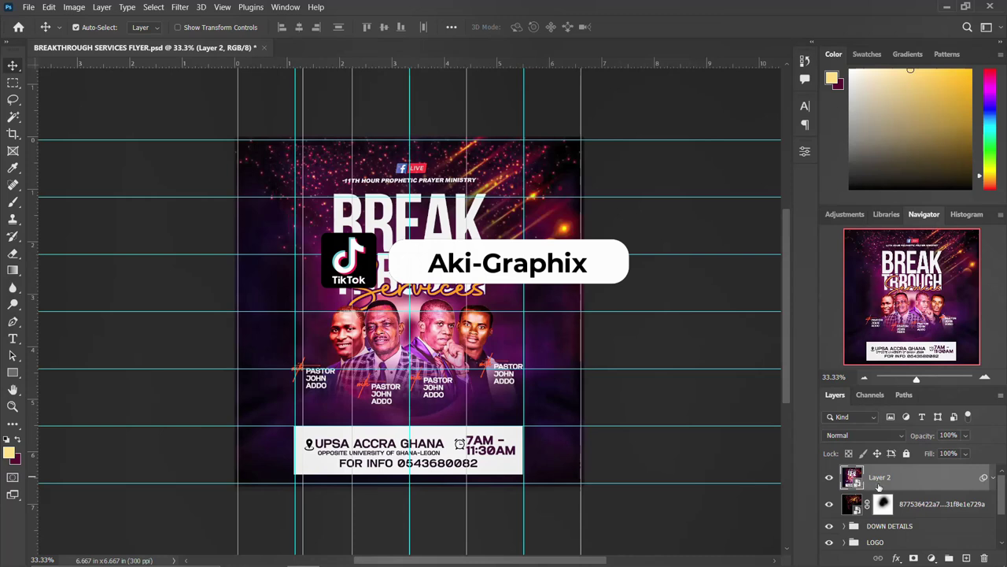
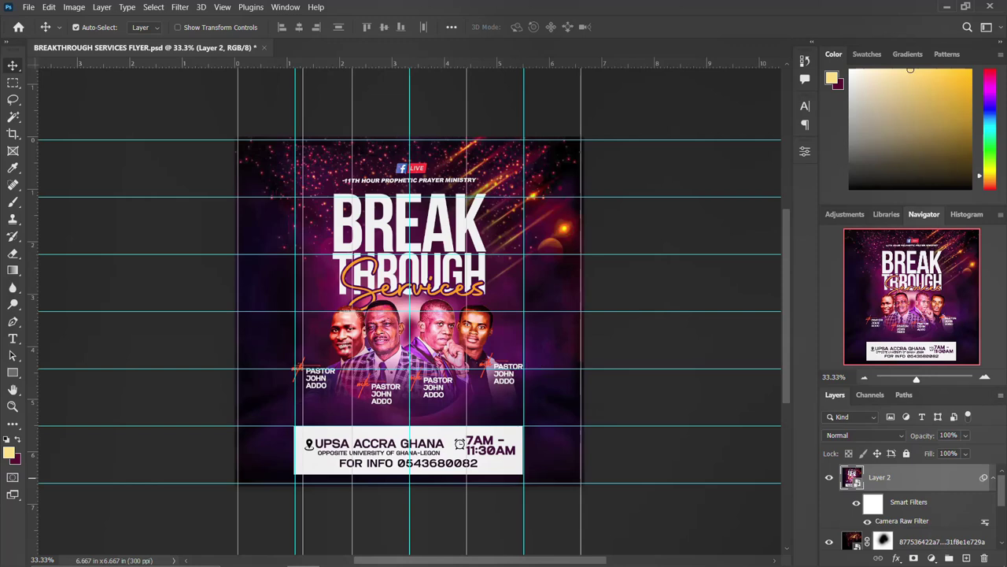
Reopen the Camera Raw Filter, compare Before/After, and apply the colour adjustments
{"action": "key", "text": "ctrl+shift+a"}
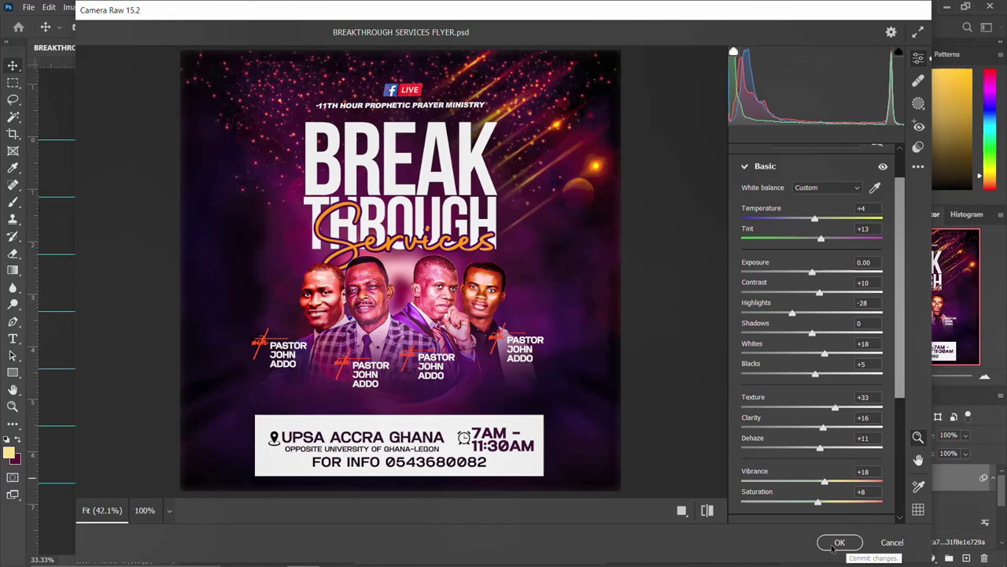
{"action": "left_click", "coordinate": [707, 510]}
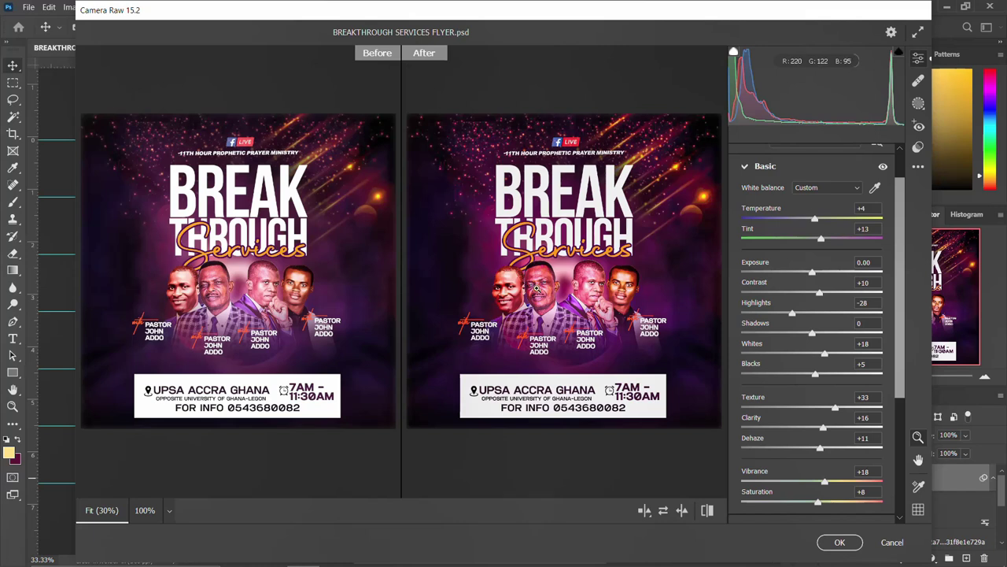
{"action": "left_click", "coordinate": [840, 543]}
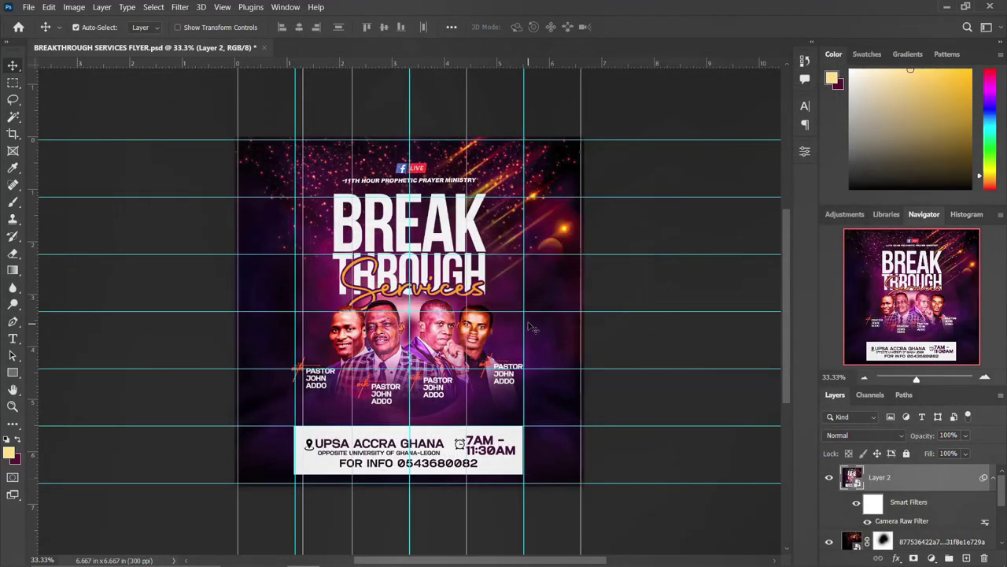
Toggle Layer 2's visibility to check it, collapse its Smart Filters, and bring up the flyer folder
{"action": "left_click", "coordinate": [830, 477]}
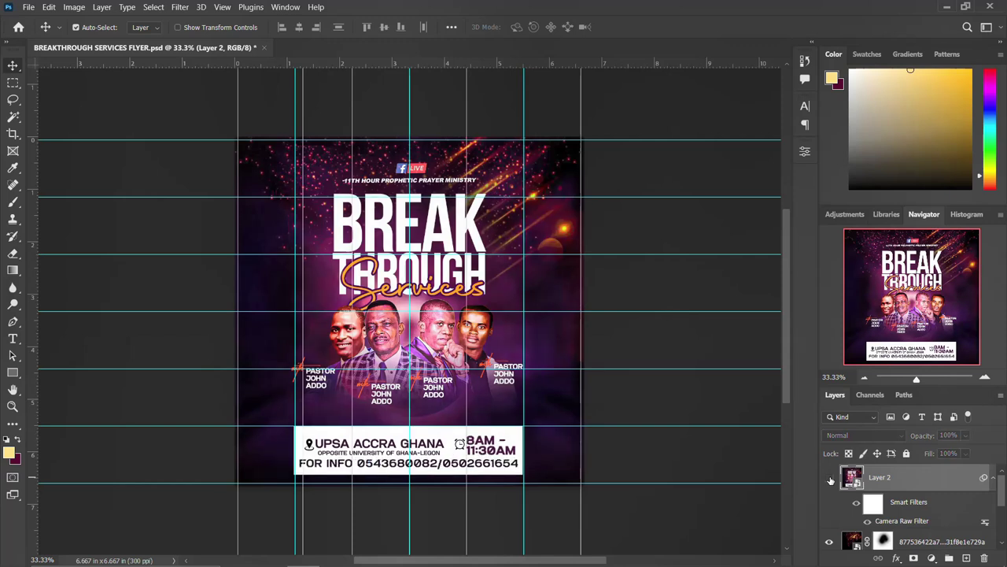
{"action": "left_click", "coordinate": [830, 478]}
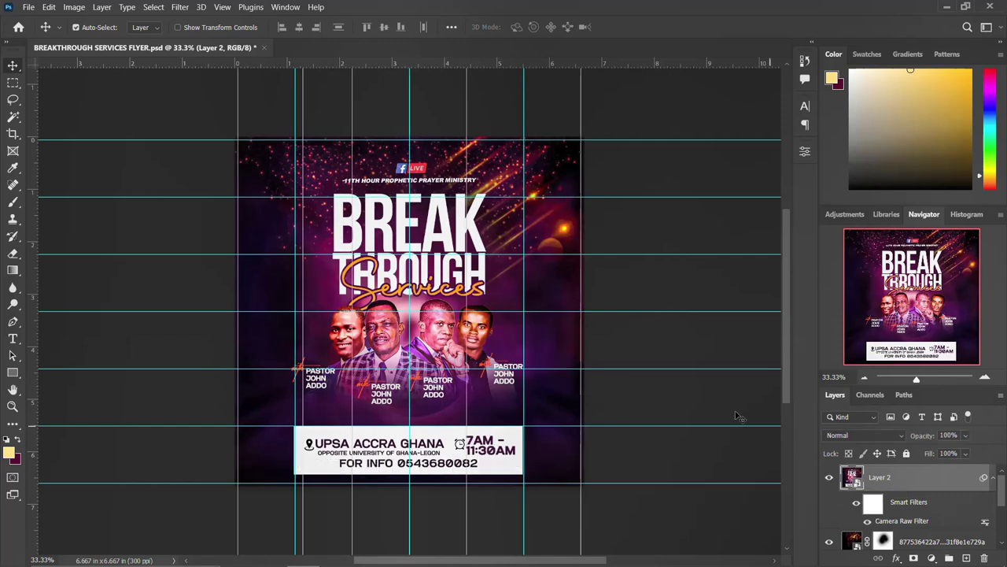
{"action": "left_click", "coordinate": [992, 478]}
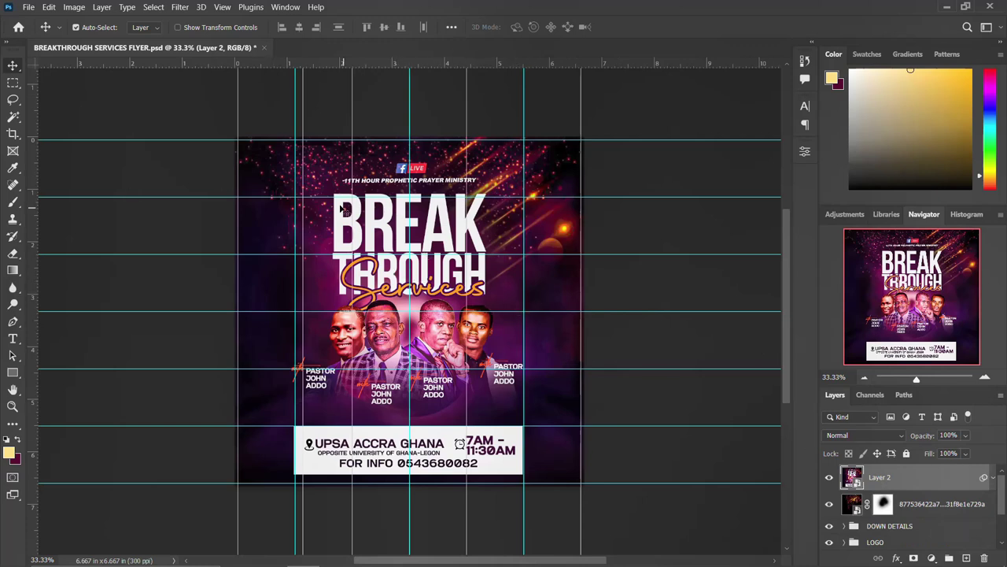
{"action": "mouse_move", "coordinate": [290, 554]}
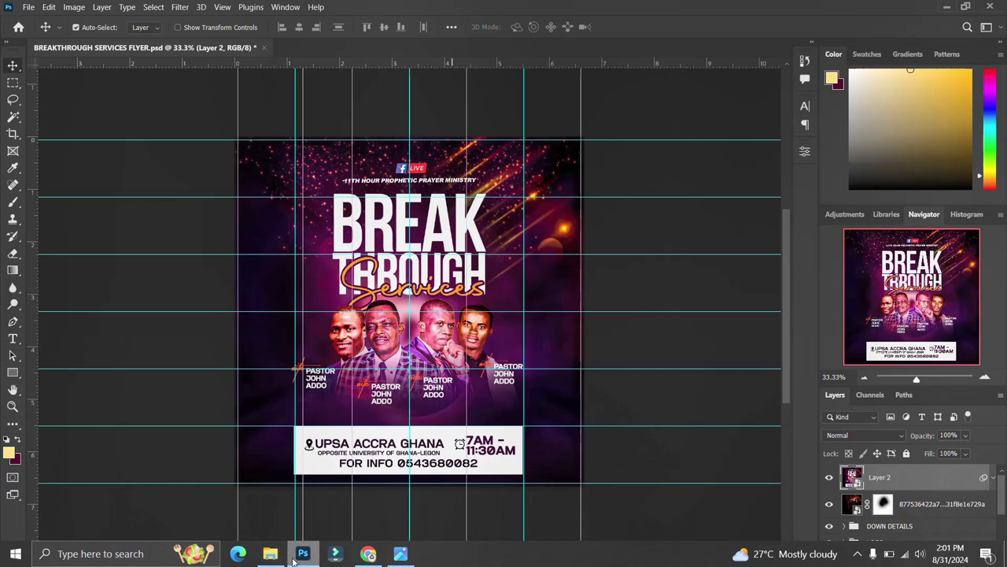
{"action": "left_click", "coordinate": [270, 557]}
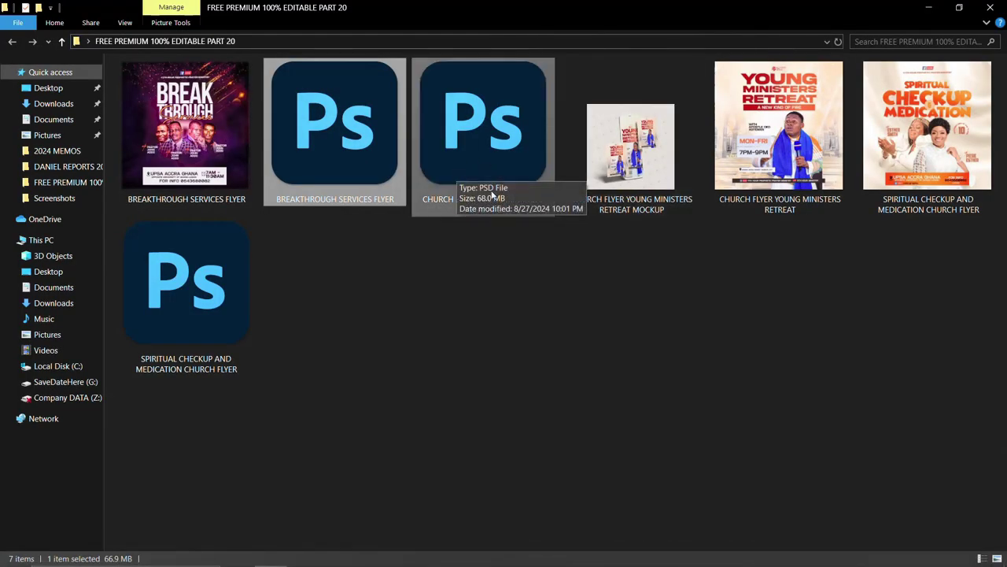
Open CHURCH FLYER YOUNG MINISTERS RETREAT 2.psd from the flyer templates folder in Photoshop
{"action": "left_click", "coordinate": [487, 144]}
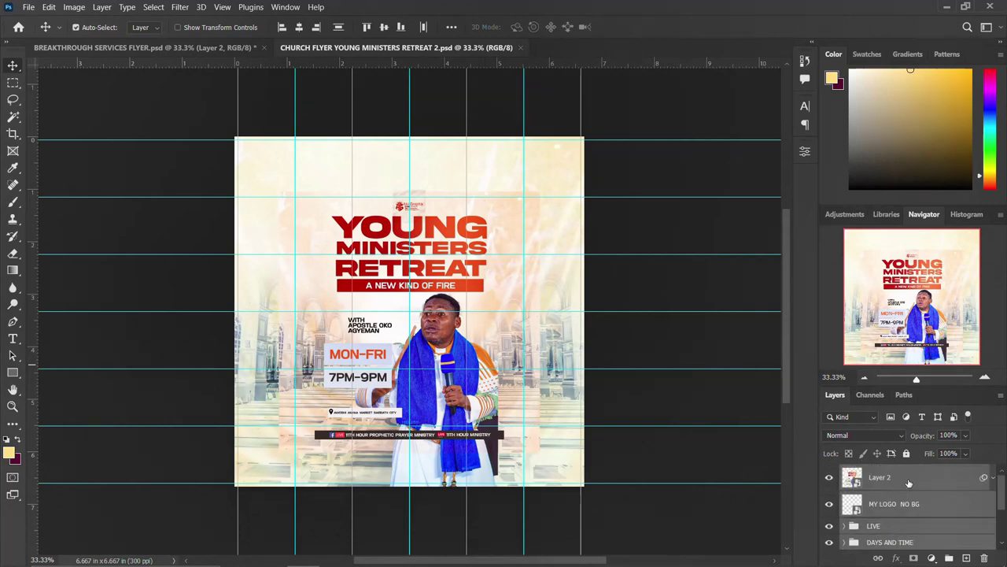
Hide Layer 2, the MY LOGO NO BG logo, the LIVE bar and the DAYS AND TIME text
{"action": "left_click", "coordinate": [829, 477]}
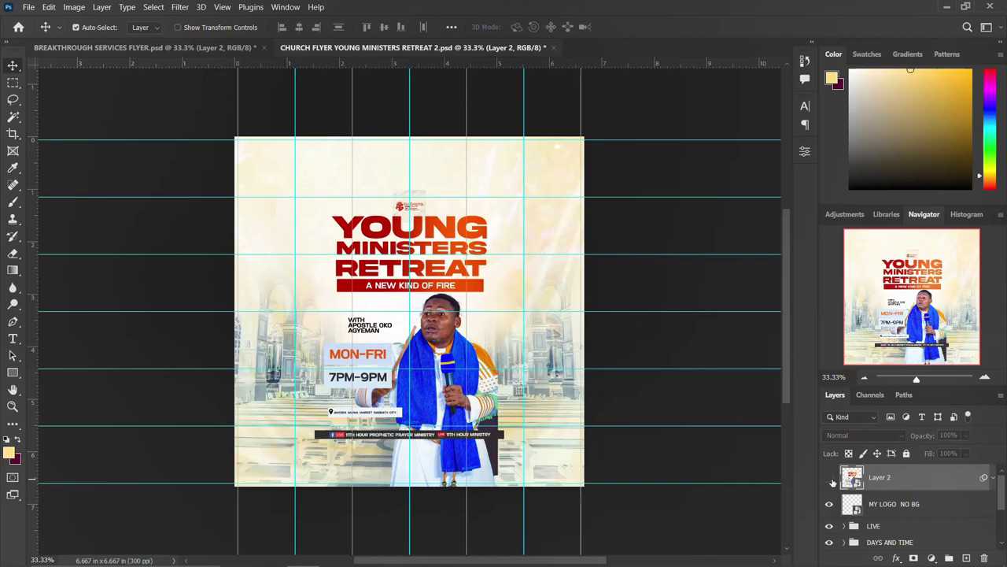
{"action": "left_click", "coordinate": [829, 506]}
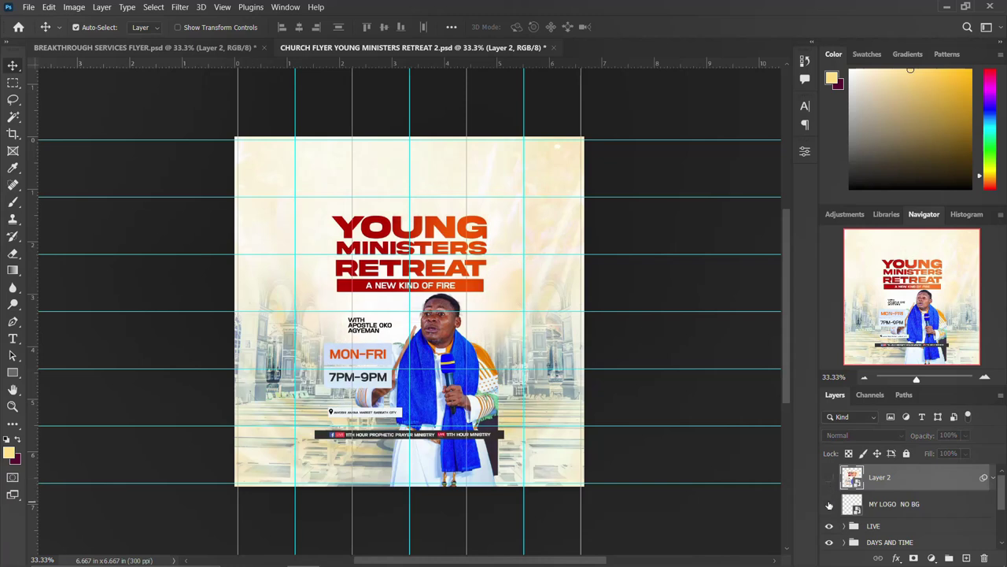
{"action": "left_click", "coordinate": [828, 505]}
{"action": "left_click", "coordinate": [828, 505]}
{"action": "left_click", "coordinate": [830, 526]}
{"action": "left_click", "coordinate": [830, 526]}
{"action": "left_click", "coordinate": [830, 526]}
{"action": "left_click", "coordinate": [829, 542]}
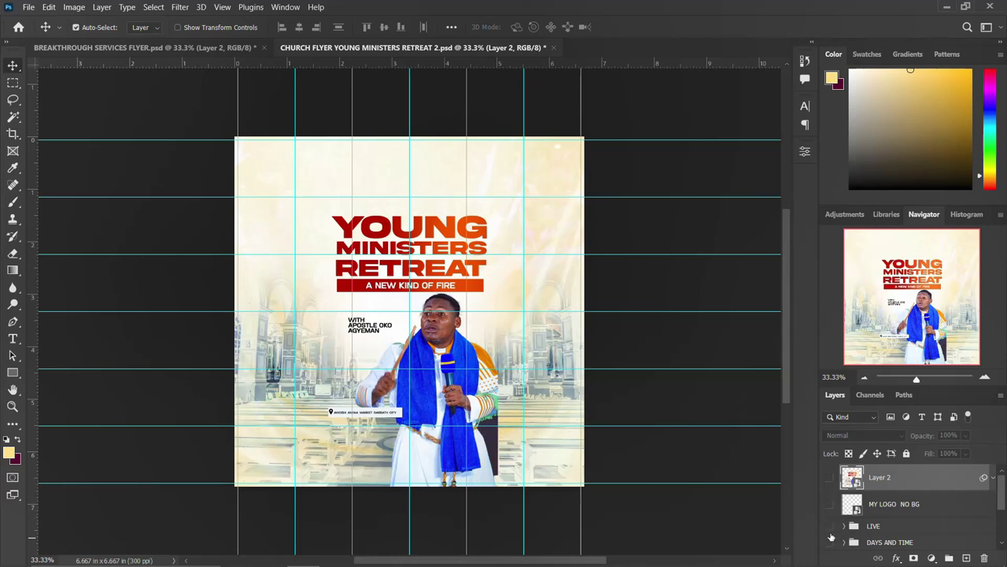
Hide the LOCATION text, the IMAGE AND NAME speaker photo and the YOUNG MINISTERS RETREAT title
{"action": "scroll", "coordinate": [830, 536], "scroll_direction": "down", "scroll_amount": 1}
{"action": "left_click", "coordinate": [828, 533]}
{"action": "scroll", "coordinate": [829, 527], "scroll_direction": "down", "scroll_amount": 2}
{"action": "left_click", "coordinate": [830, 510]}
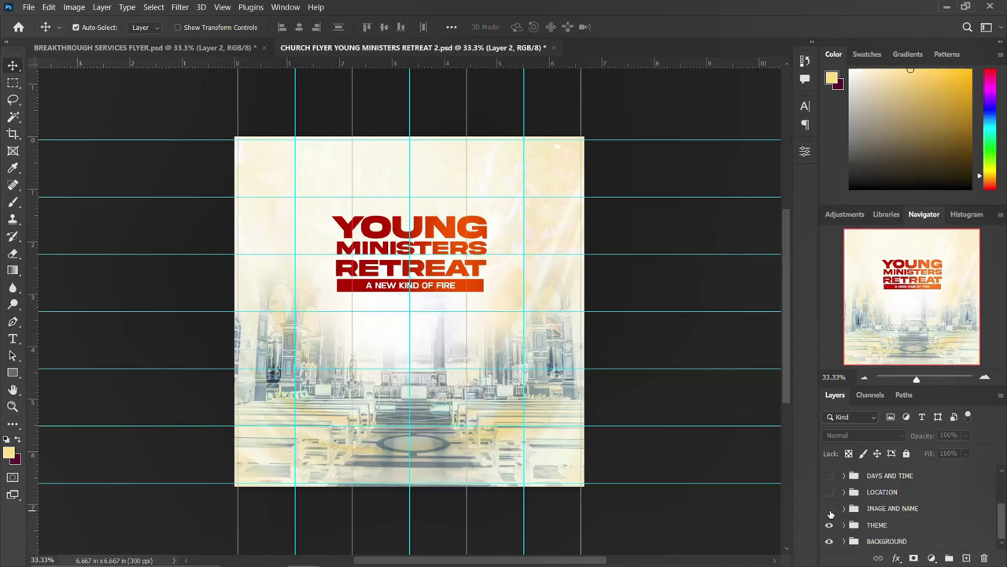
{"action": "left_click", "coordinate": [830, 509]}
{"action": "left_click", "coordinate": [830, 510]}
{"action": "left_click", "coordinate": [830, 525]}
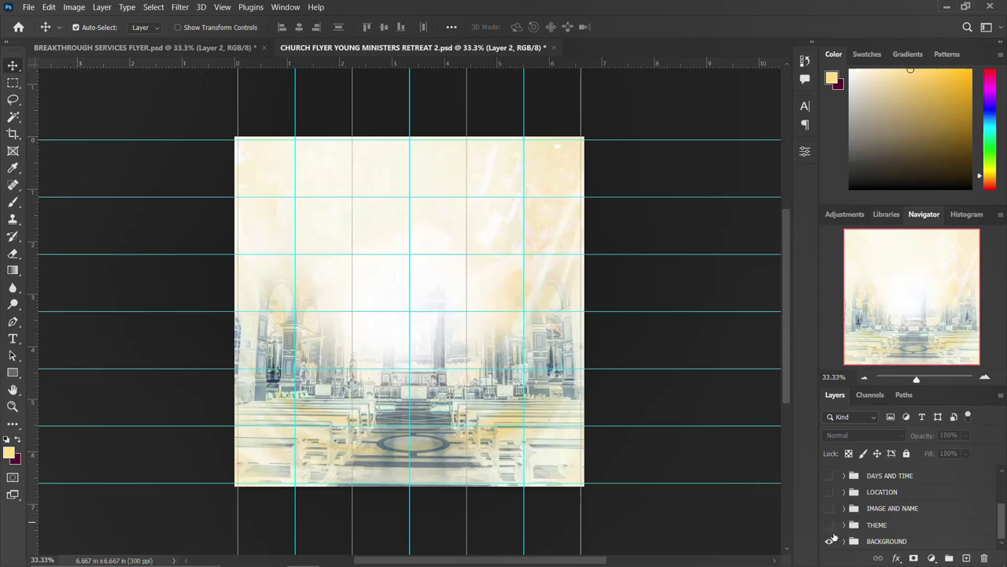
Expand the BACKGROUND group and inspect its Color Fill 1 and Layer 1 layers
{"action": "left_click", "coordinate": [841, 542]}
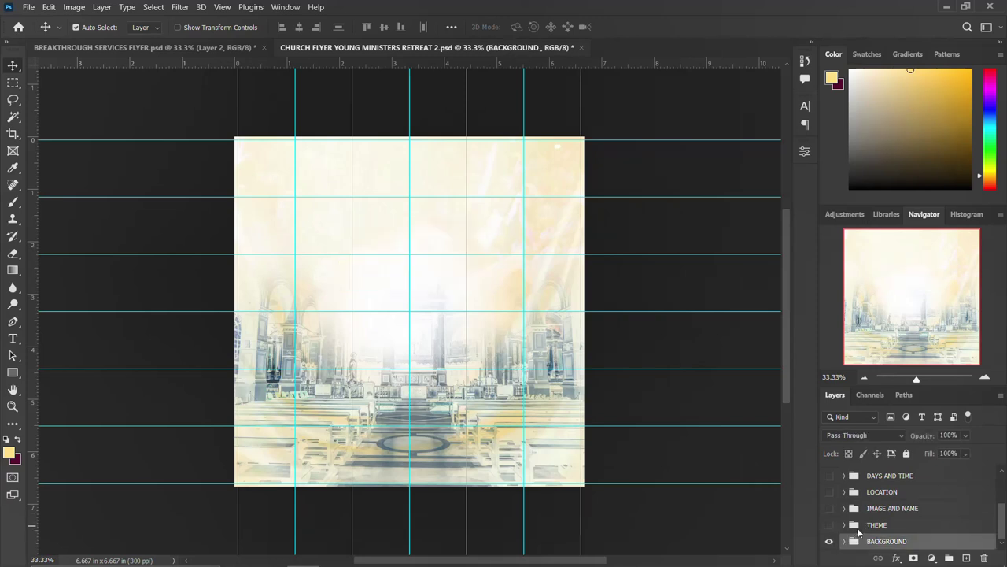
{"action": "left_click", "coordinate": [844, 542]}
{"action": "scroll", "coordinate": [905, 519], "scroll_direction": "down", "scroll_amount": 2}
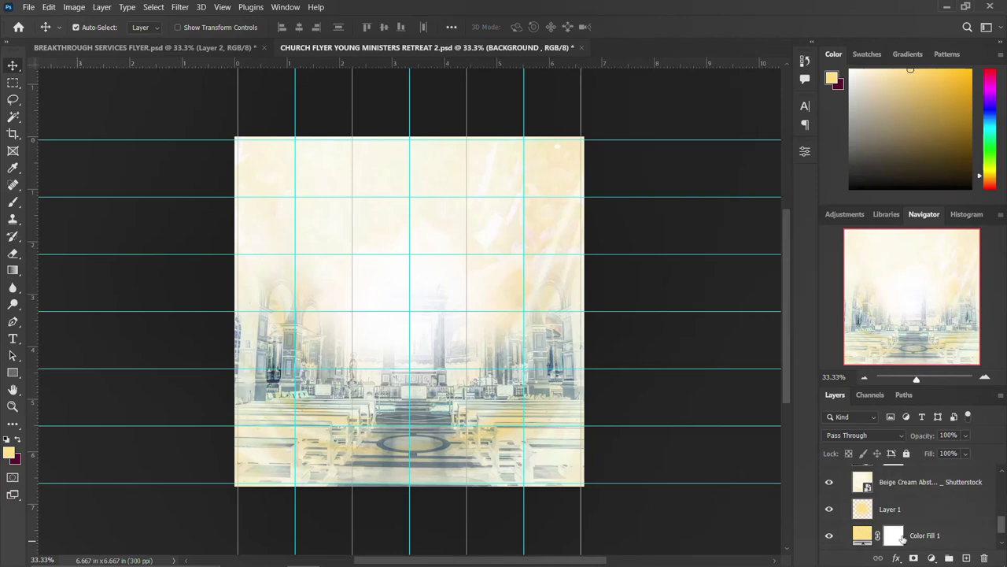
{"action": "left_click", "coordinate": [864, 537]}
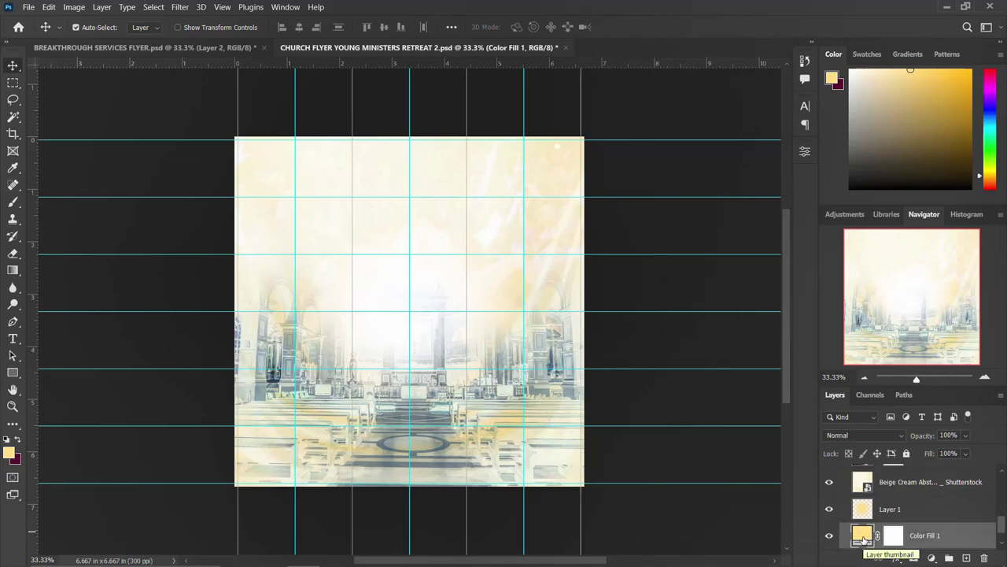
{"action": "left_click", "coordinate": [866, 512]}
{"action": "scroll", "coordinate": [868, 513], "scroll_direction": "up", "scroll_amount": 1}
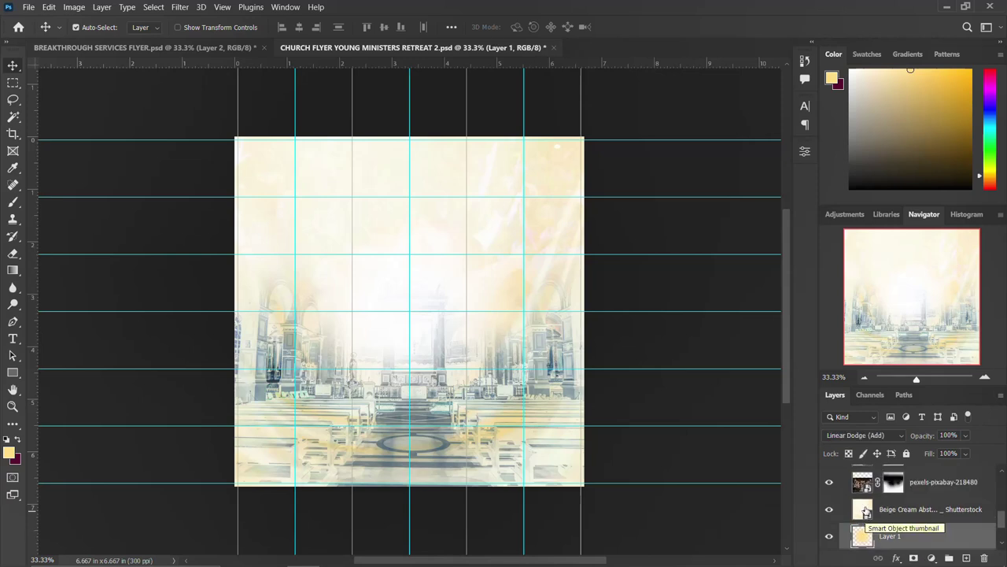
Check the Beige Cream and church photo layers, hide the light-ray photo, and show the title again
{"action": "left_click", "coordinate": [830, 509]}
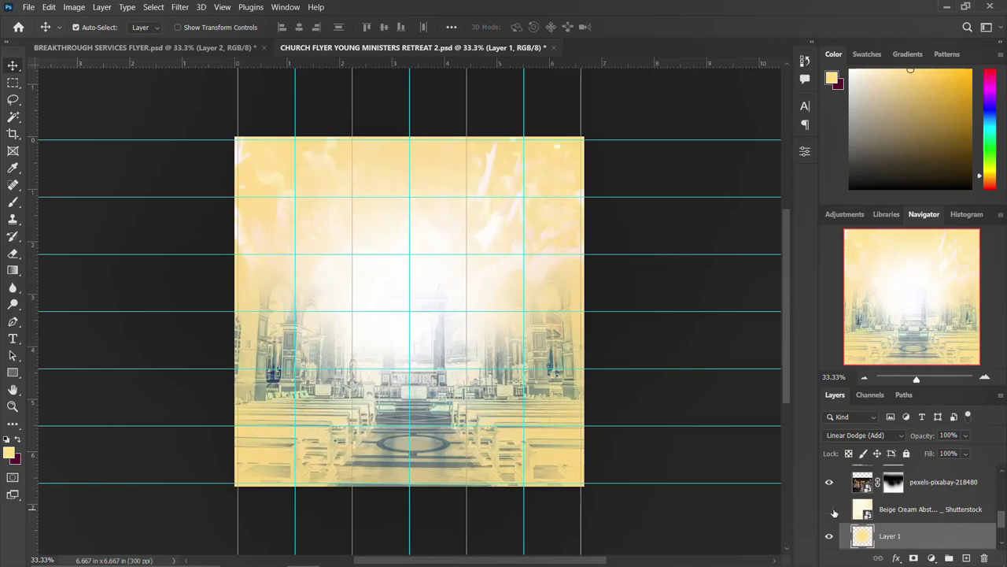
{"action": "left_click", "coordinate": [830, 509]}
{"action": "left_click", "coordinate": [828, 482]}
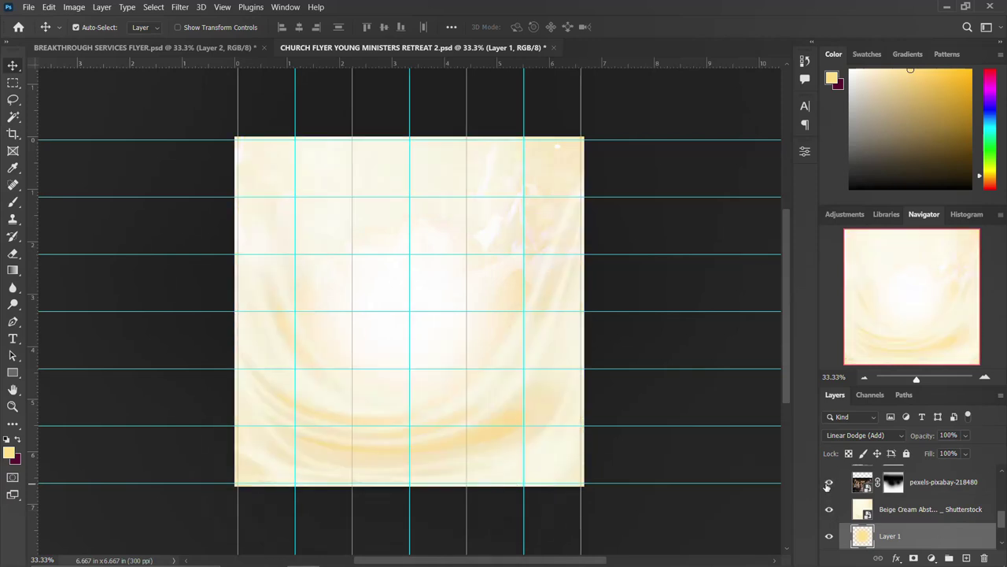
{"action": "left_click", "coordinate": [828, 482]}
{"action": "scroll", "coordinate": [828, 488], "scroll_direction": "up", "scroll_amount": 2}
{"action": "left_click", "coordinate": [830, 509]}
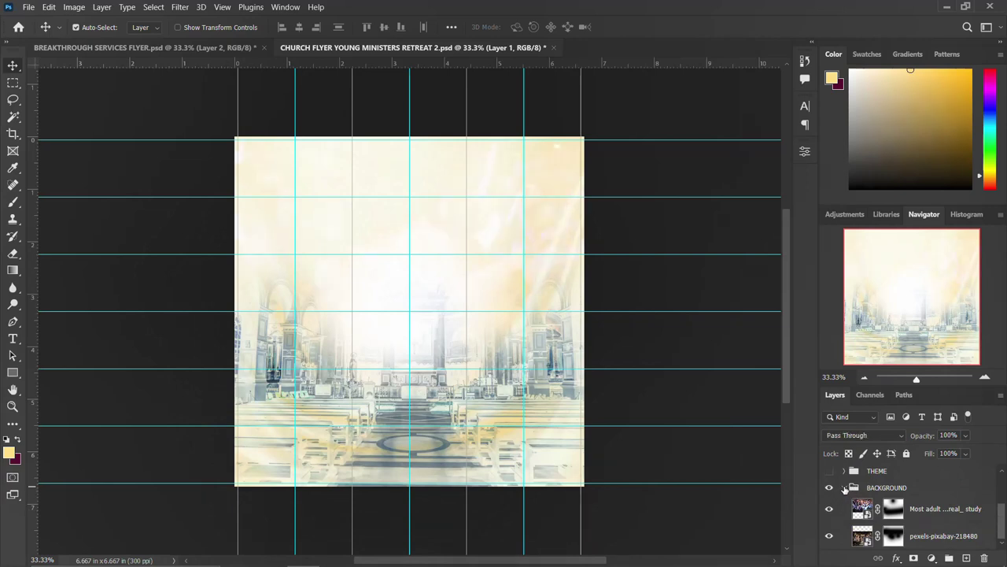
{"action": "left_click", "coordinate": [844, 487]}
{"action": "left_click", "coordinate": [830, 525]}
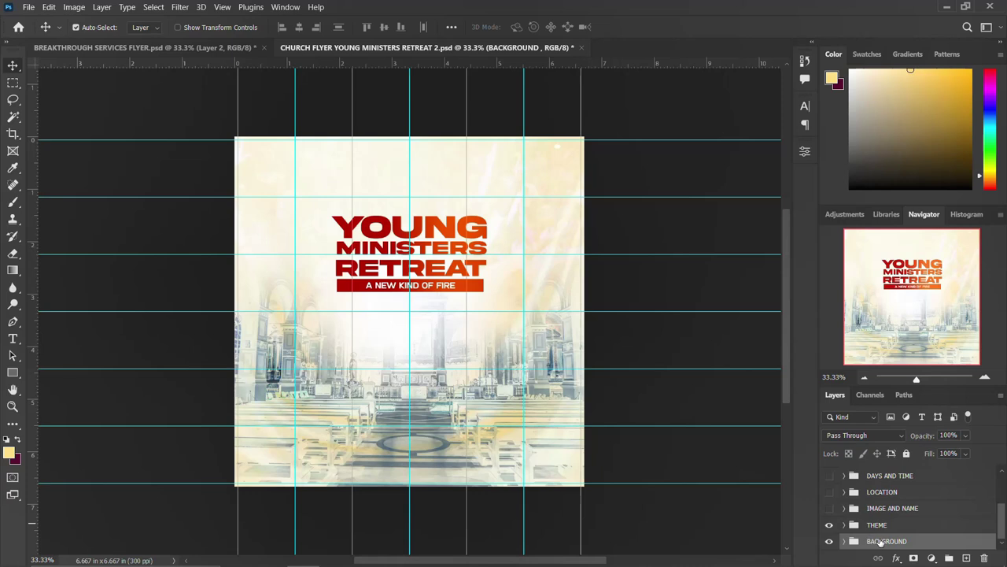
Expand the THEME group and check the YOUNG title's font in the Character panel
{"action": "left_click", "coordinate": [851, 524]}
{"action": "left_click", "coordinate": [846, 525]}
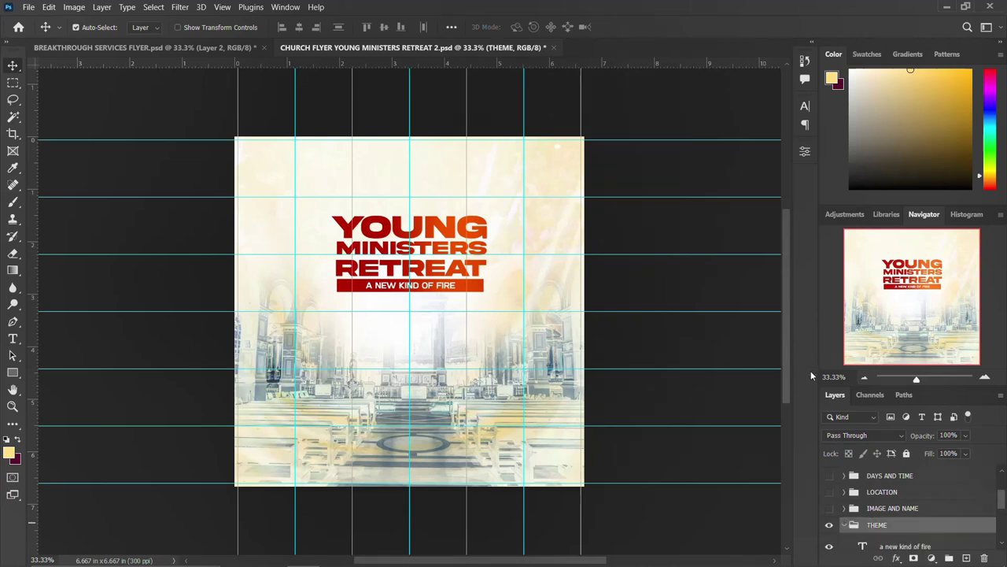
{"action": "left_click", "coordinate": [810, 107]}
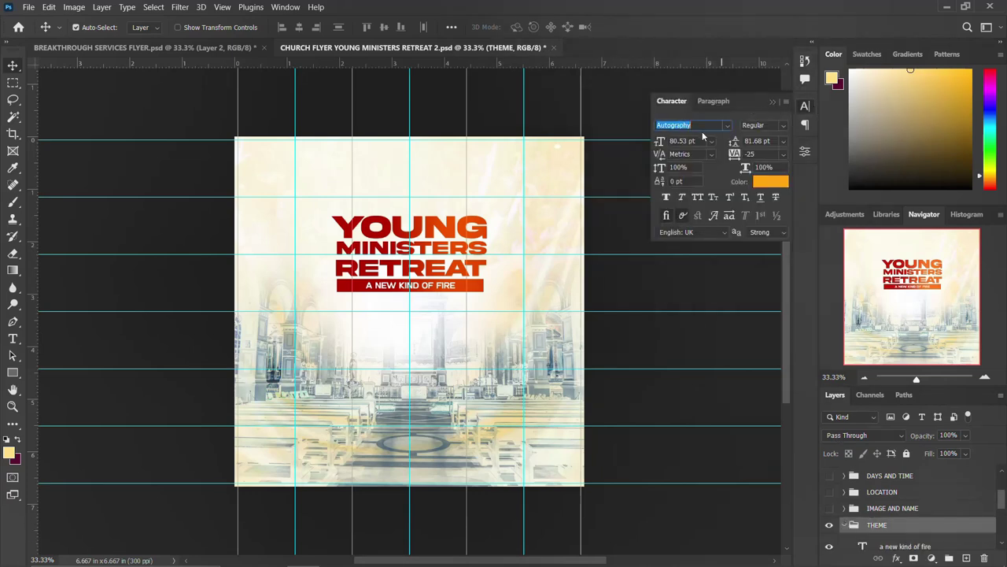
{"action": "left_click", "coordinate": [809, 110]}
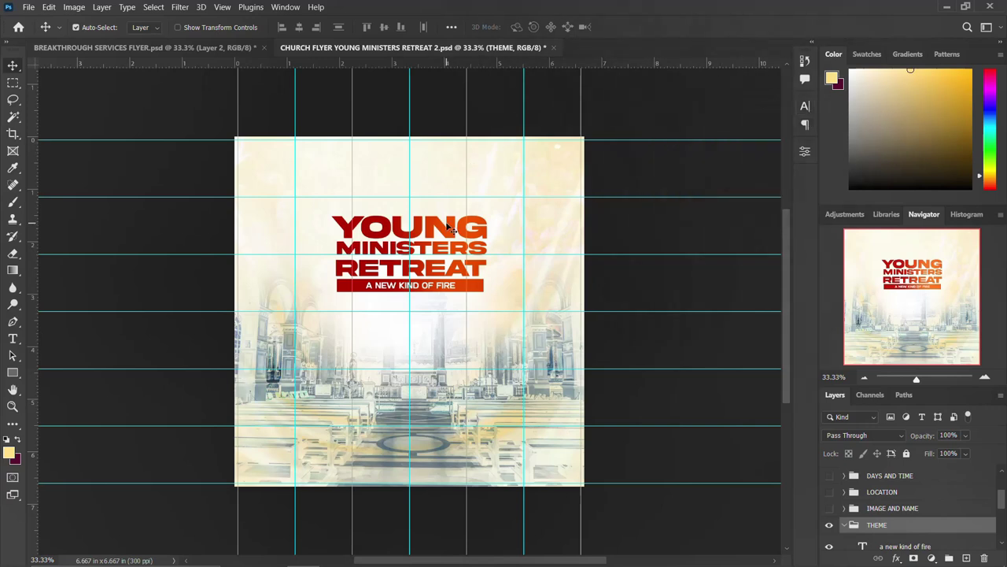
{"action": "left_click", "coordinate": [453, 228]}
{"action": "left_click", "coordinate": [810, 107]}
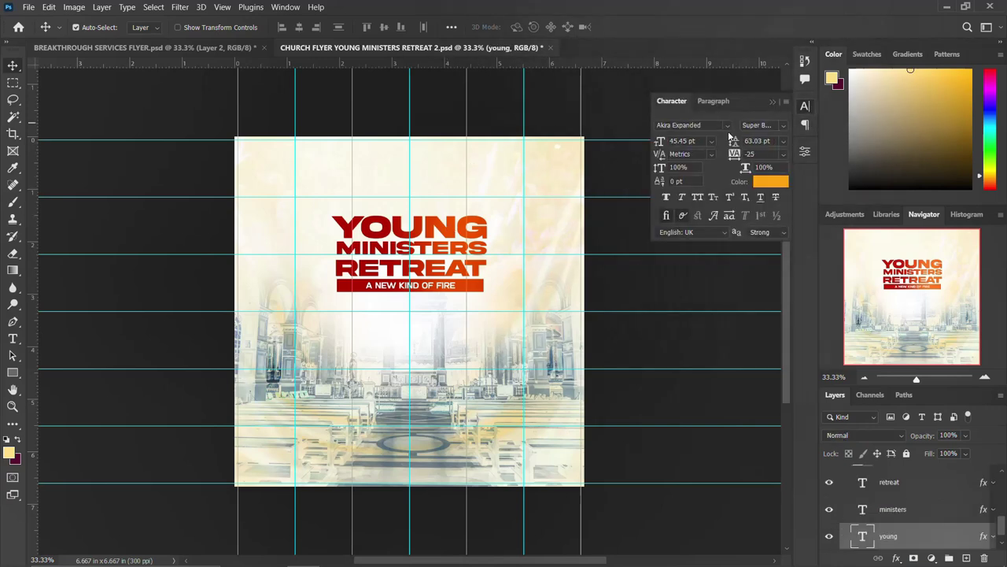
{"action": "left_click", "coordinate": [806, 106]}
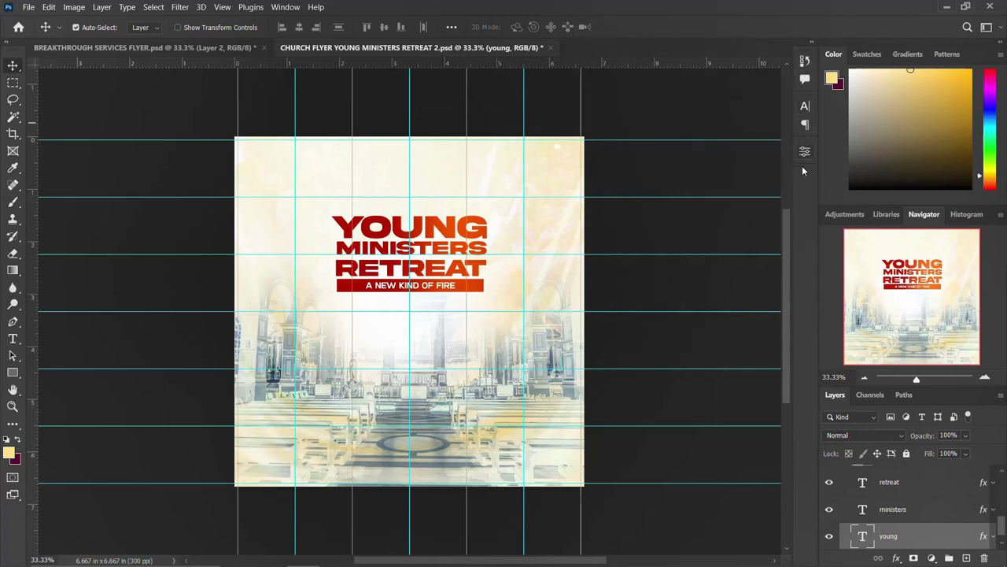
{"action": "scroll", "coordinate": [892, 515], "scroll_direction": "up", "scroll_amount": 2}
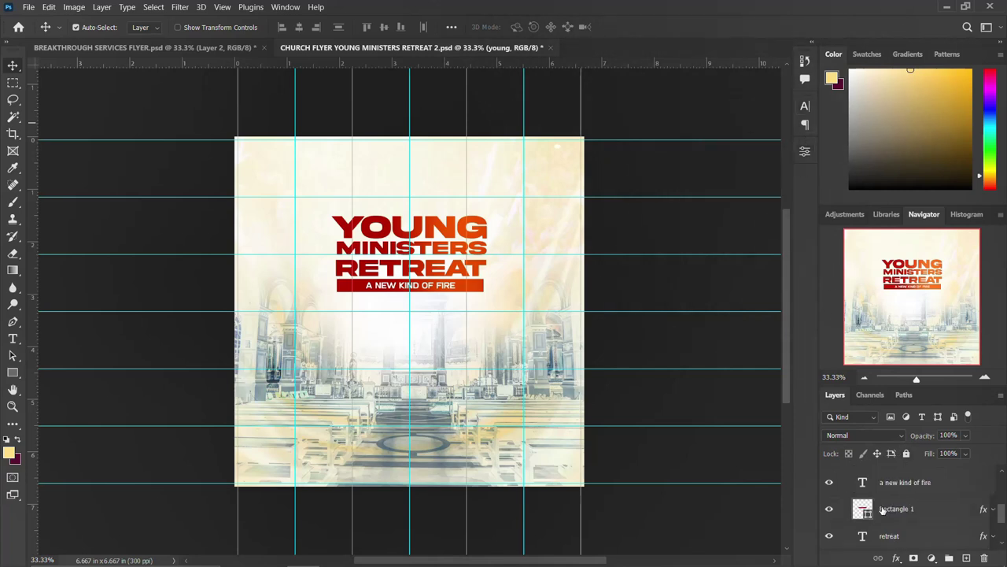
{"action": "scroll", "coordinate": [882, 510], "scroll_direction": "up", "scroll_amount": 3}
Show the speaker photo and location line, and enlarge the location line to about 154%
{"action": "left_click", "coordinate": [848, 542]}
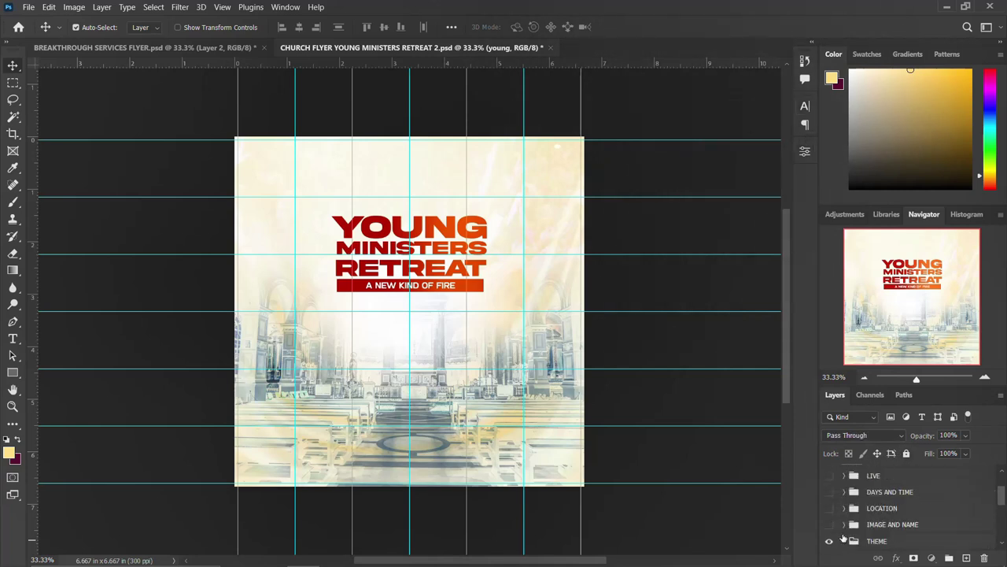
{"action": "left_click", "coordinate": [830, 524]}
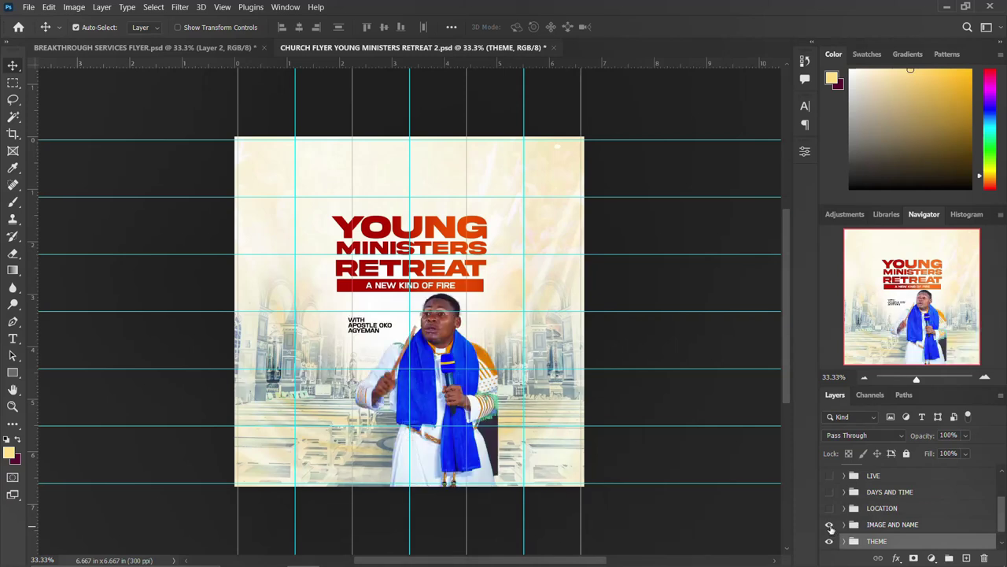
{"action": "left_click", "coordinate": [829, 509]}
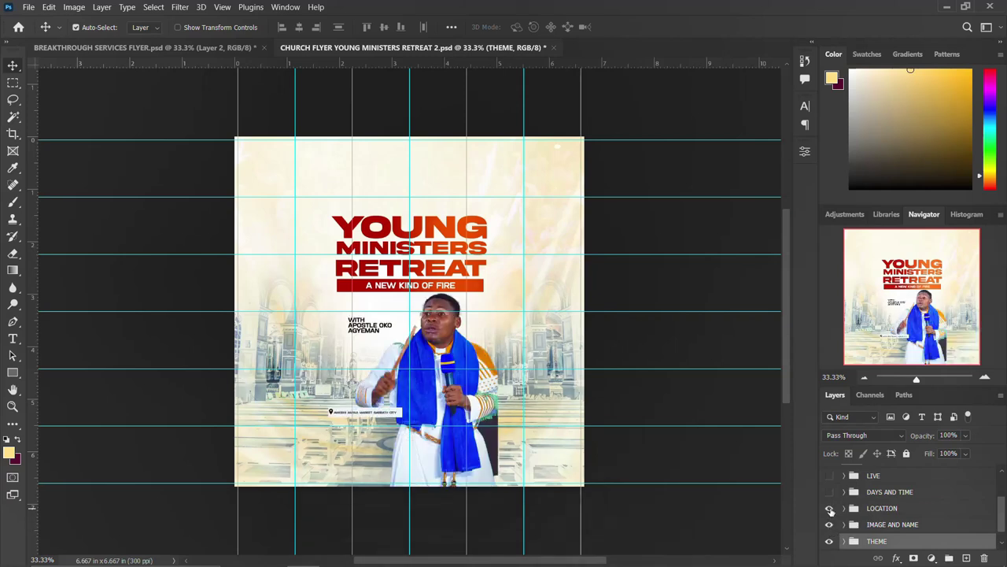
{"action": "left_click", "coordinate": [878, 508]}
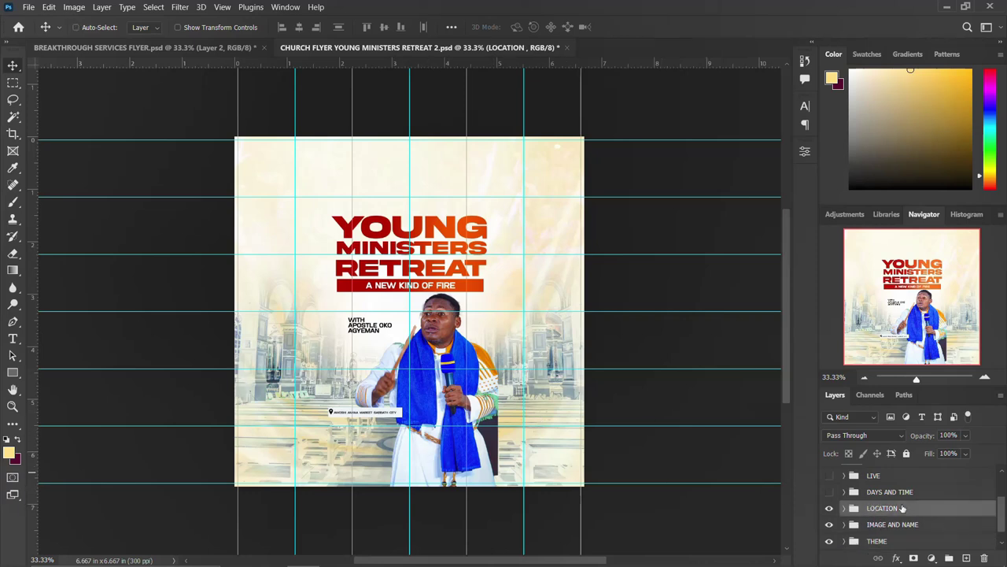
{"action": "key", "text": "ctrl+t"}
{"action": "left_click_drag", "start_coordinate": [402, 416], "coordinate": [438, 421]}
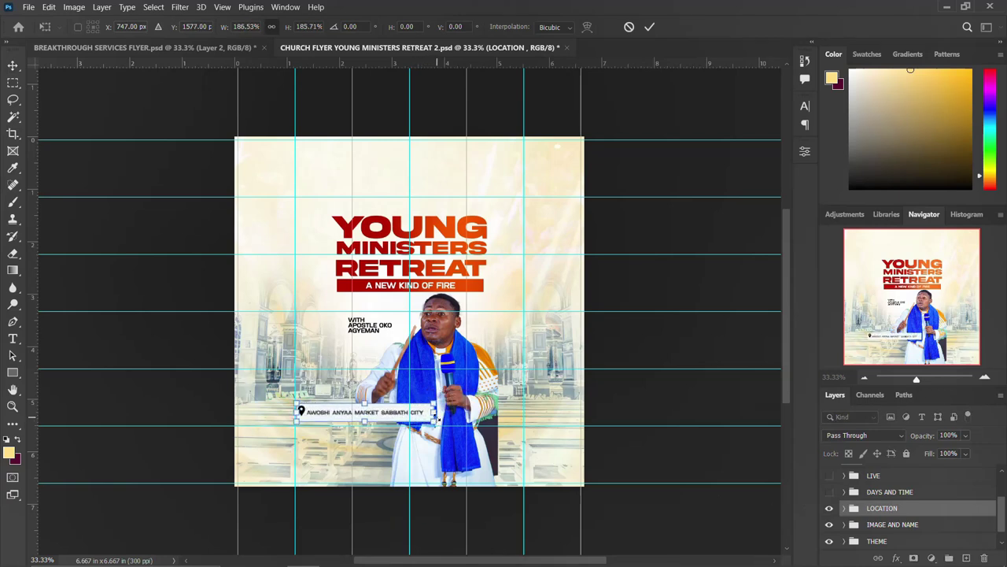
{"action": "key", "text": "Return"}
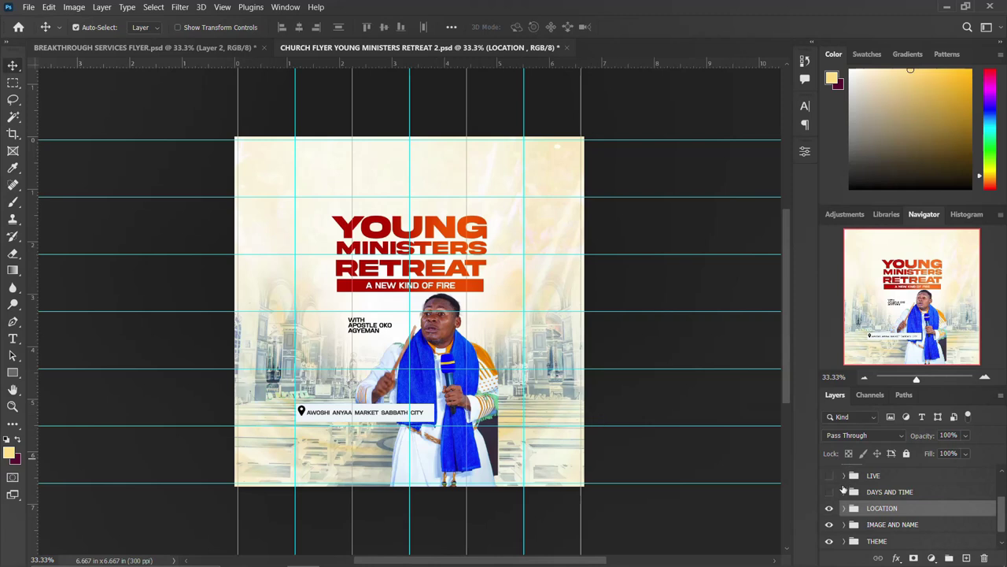
Show the MON-FRI 7PM-9PM schedule, live ministry banner, logo and Layer 2
{"action": "left_click", "coordinate": [831, 493]}
{"action": "left_click", "coordinate": [828, 476]}
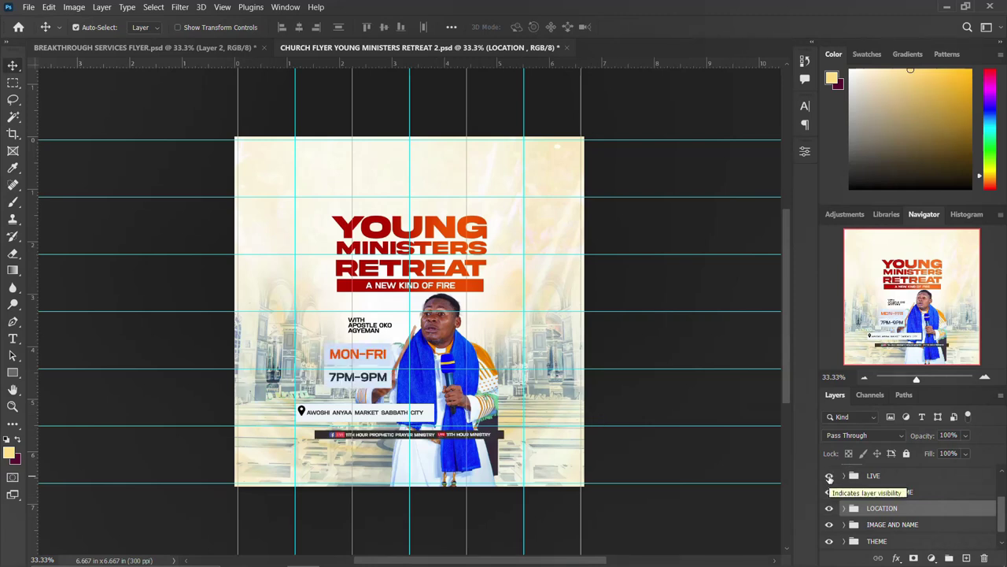
{"action": "scroll", "coordinate": [829, 478], "scroll_direction": "up", "scroll_amount": 1}
{"action": "left_click", "coordinate": [829, 480]}
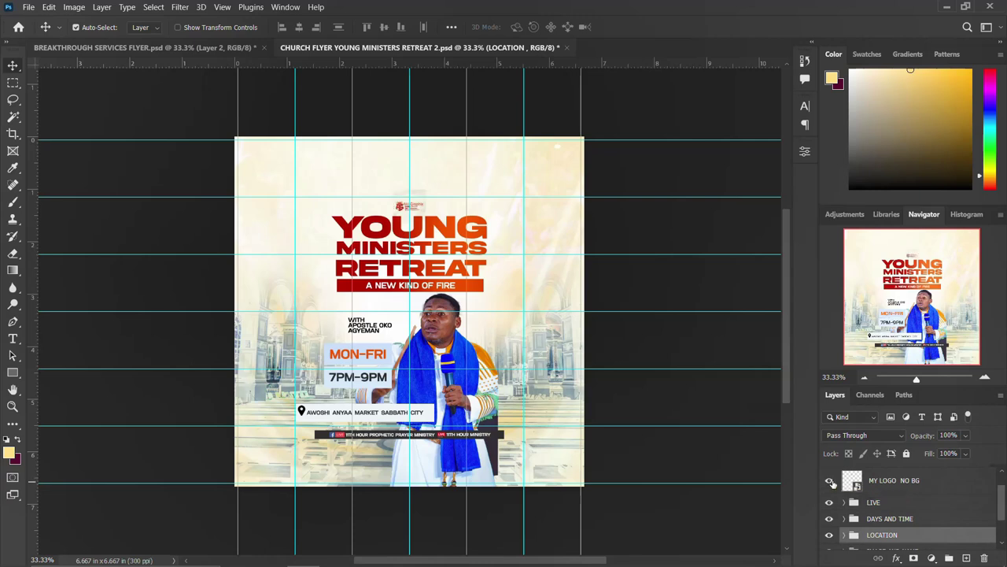
{"action": "scroll", "coordinate": [833, 484], "scroll_direction": "up", "scroll_amount": 1}
{"action": "left_click", "coordinate": [830, 479]}
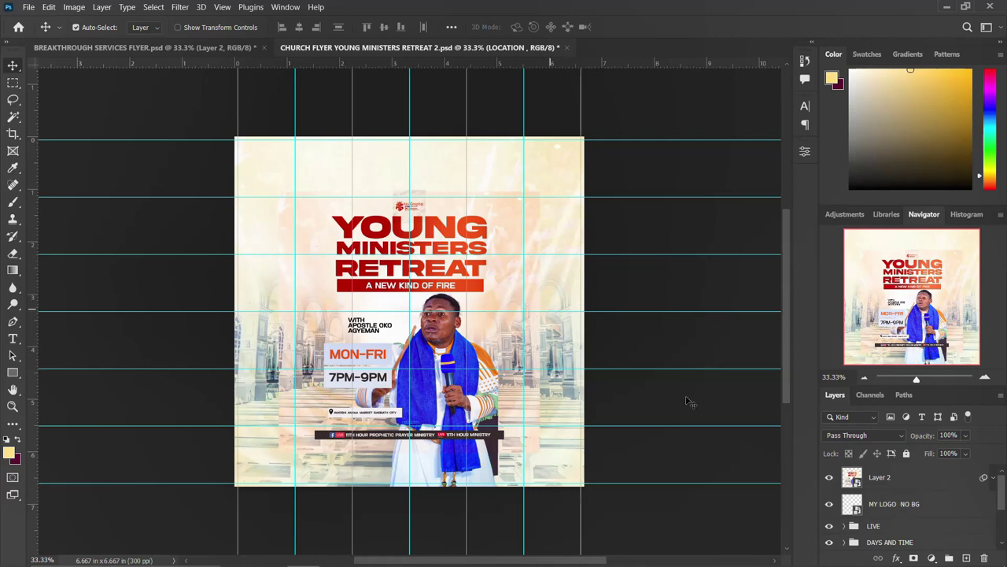
Free-transform Layer 2 to about 102.3%, nudged slightly right and down, past the Smart Filters warning
{"action": "left_click", "coordinate": [880, 482]}
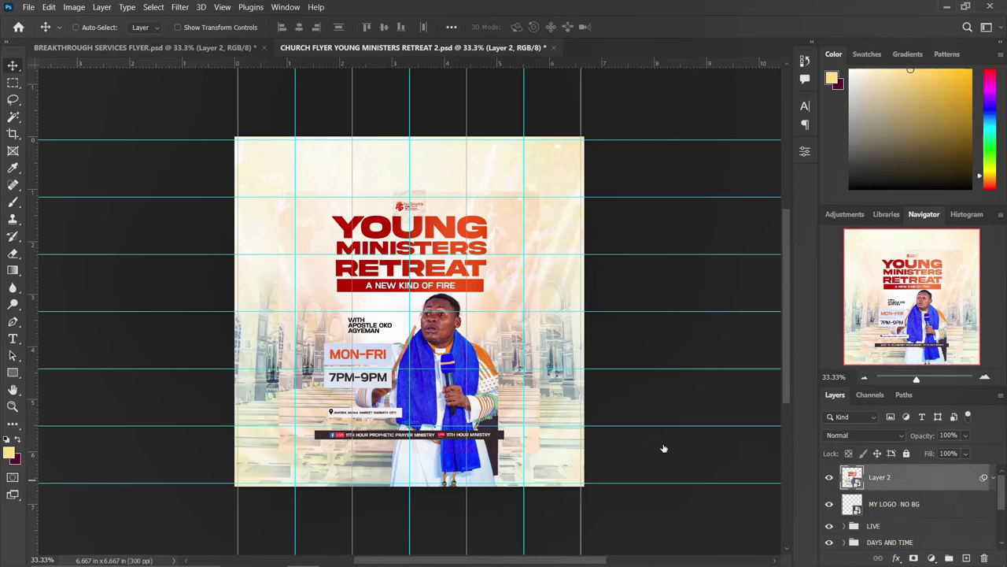
{"action": "key", "text": "ctrl+t"}
{"action": "left_click", "coordinate": [557, 239]}
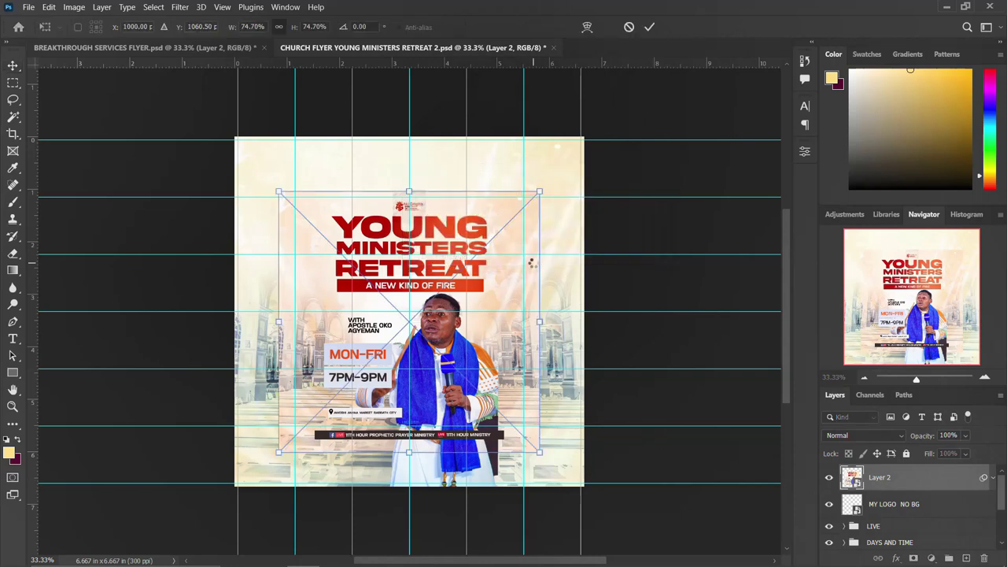
{"action": "left_click_drag", "start_coordinate": [539, 191], "coordinate": [592, 140]}
{"action": "left_click_drag", "start_coordinate": [494, 318], "coordinate": [495, 287]}
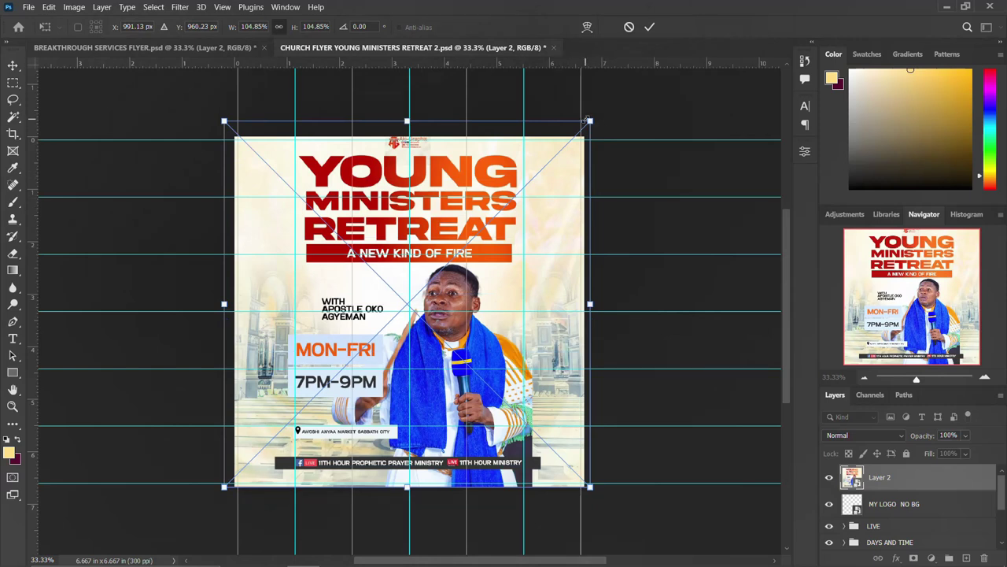
{"action": "left_click_drag", "start_coordinate": [585, 120], "coordinate": [581, 125]}
{"action": "left_click_drag", "start_coordinate": [532, 321], "coordinate": [539, 336]}
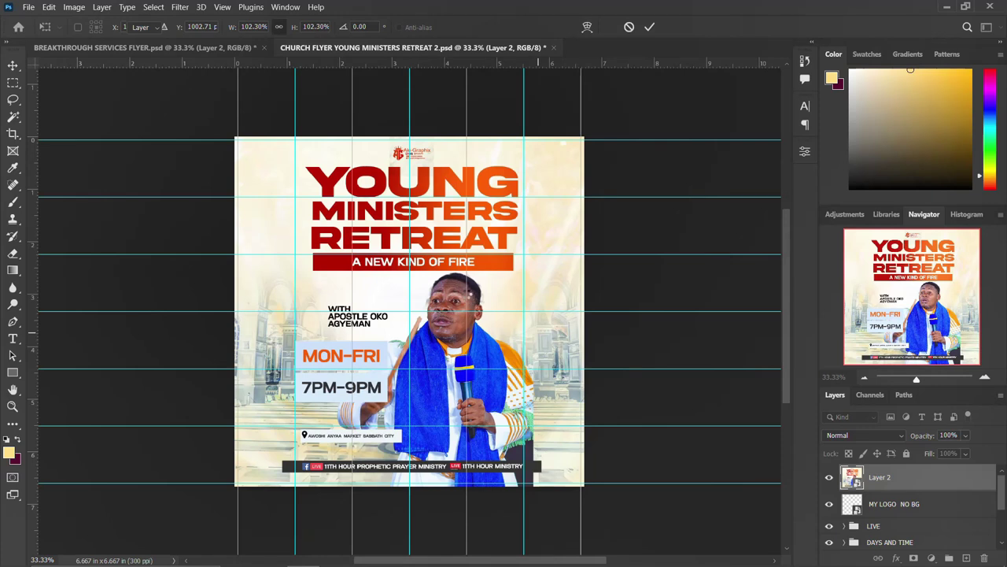
{"action": "key", "text": "Return"}
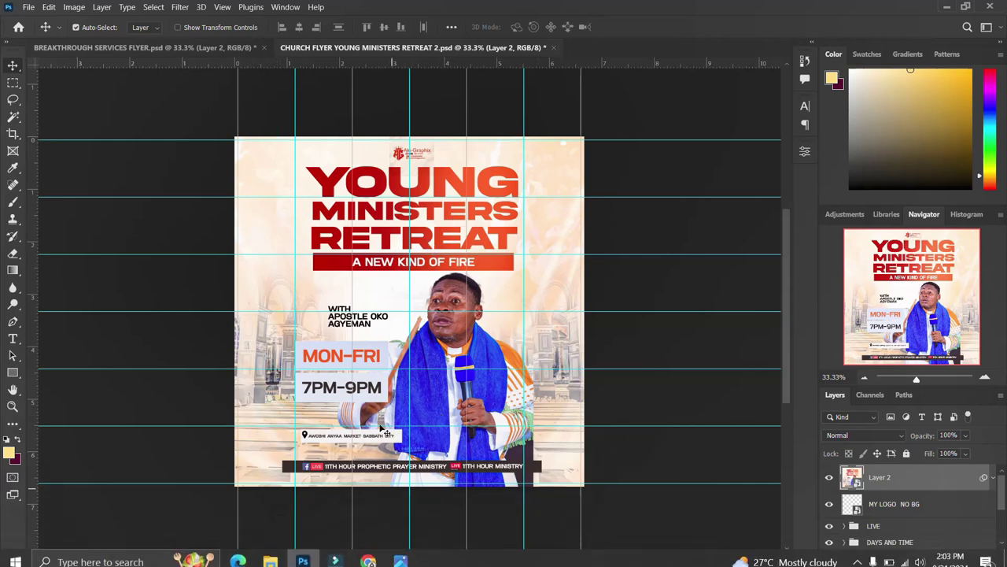
Open SPIRITUAL CHECKUP AND MEDICATION CHURCH FLYER .psd from the flyer folder in File Explorer
{"action": "left_click", "coordinate": [269, 557]}
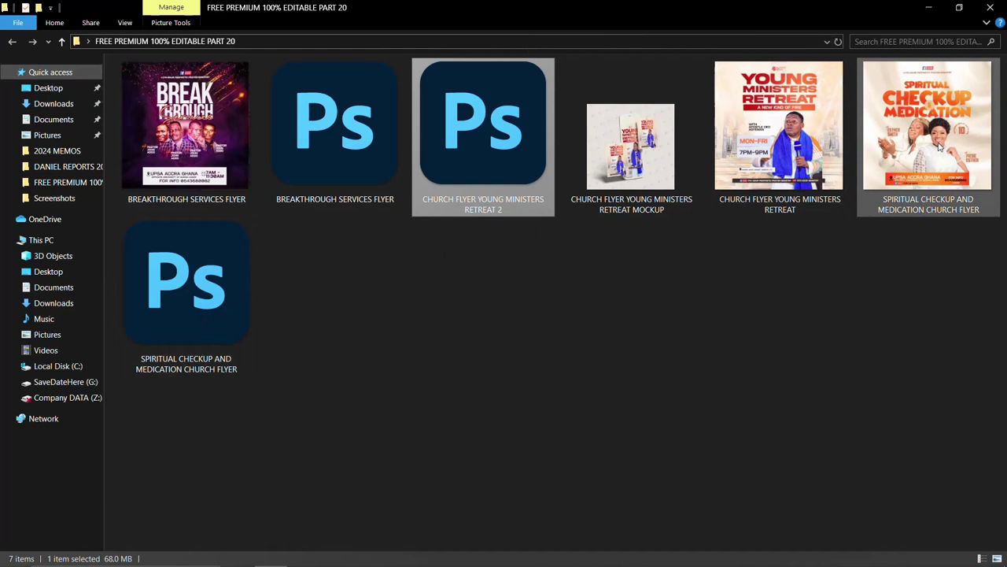
{"action": "left_click", "coordinate": [192, 311]}
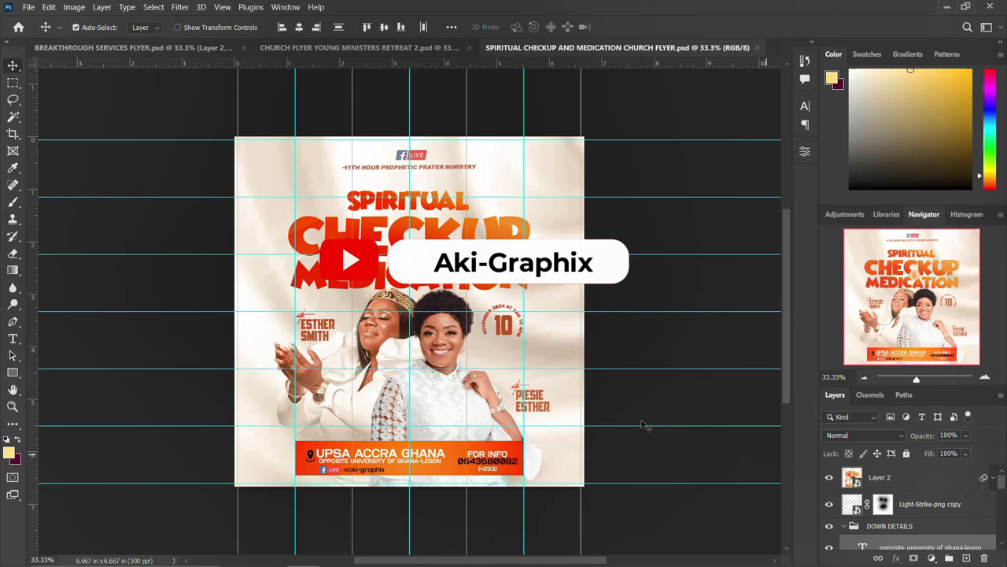
Hide Layer 2's warm overlay and check the CHECKUP title's font in the Character panel
{"action": "left_click", "coordinate": [829, 477]}
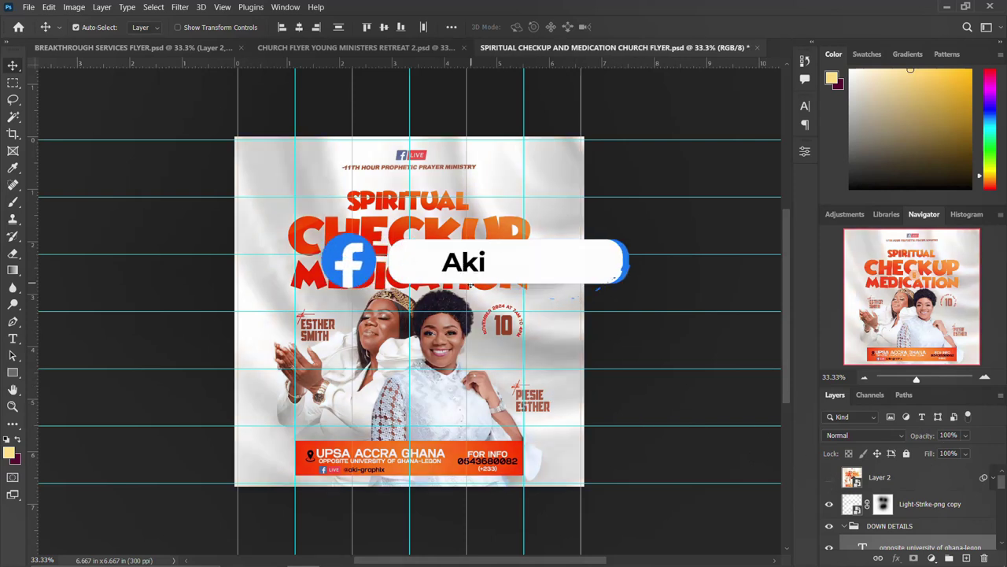
{"action": "scroll", "coordinate": [905, 508], "scroll_direction": "down", "scroll_amount": 3}
{"action": "left_click", "coordinate": [933, 538]}
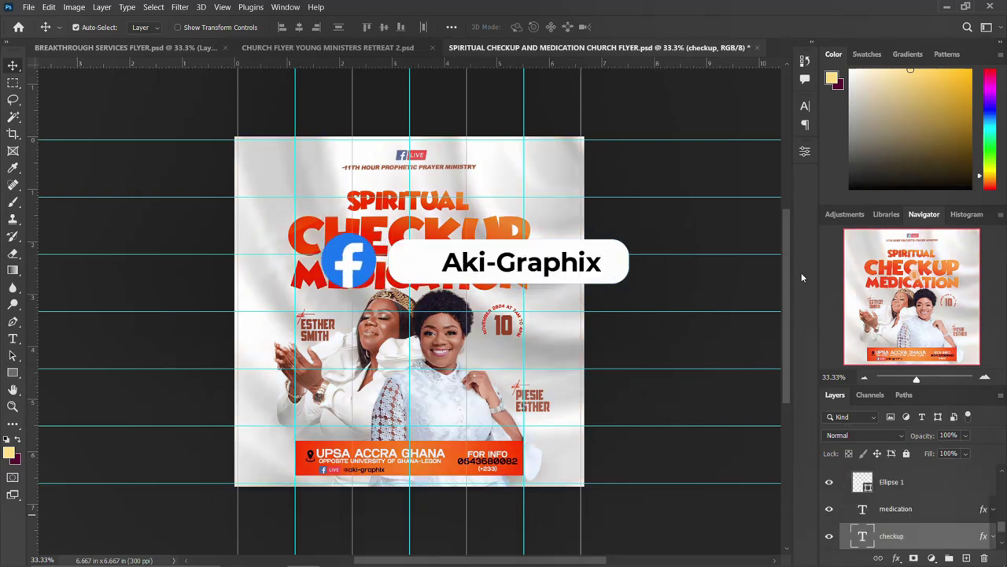
{"action": "left_click", "coordinate": [805, 108]}
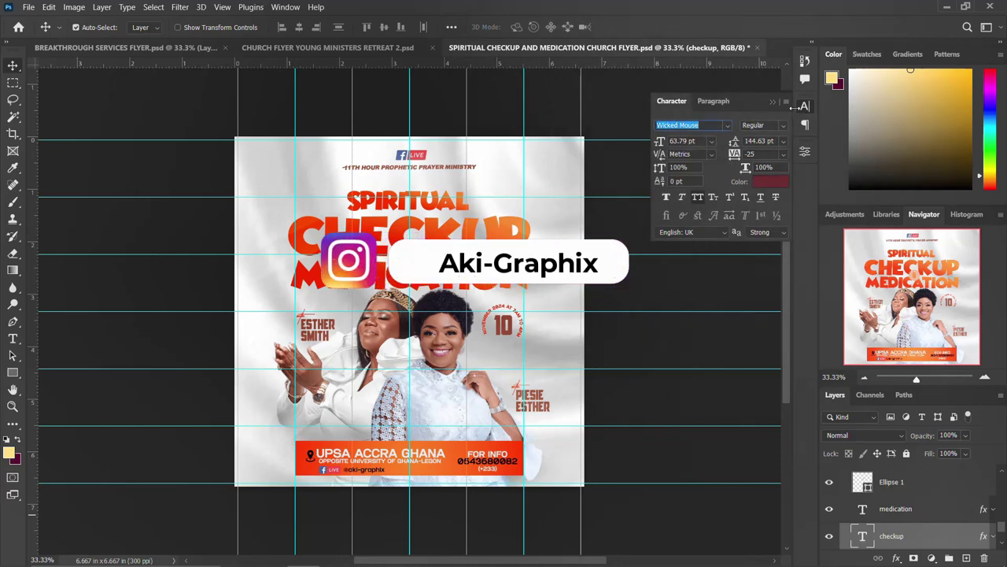
{"action": "left_click", "coordinate": [804, 107]}
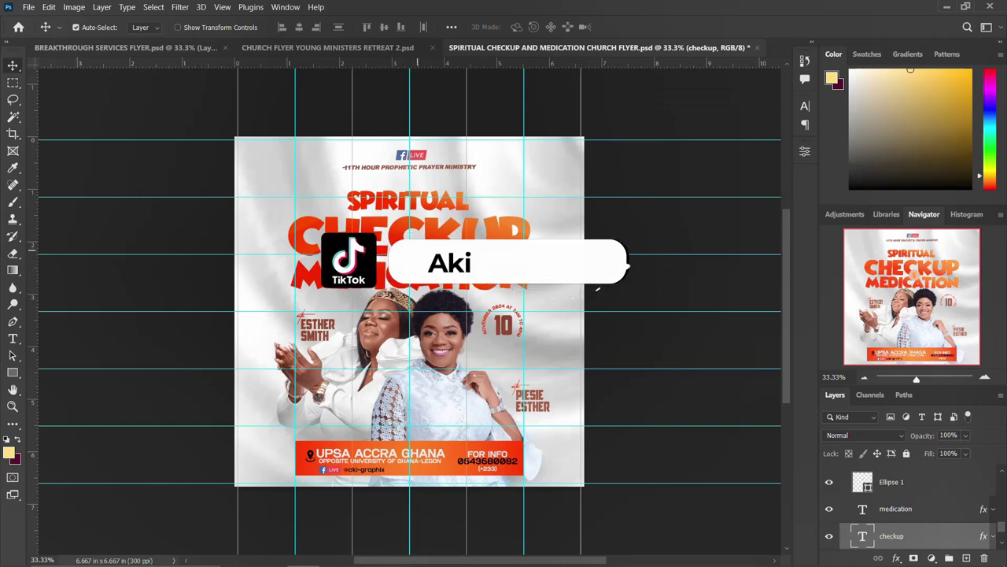
Check the fonts used by the & lettering and the UPSA ACCRA GHANA text
{"action": "key", "text": "ctrl+v"}
{"action": "left_click", "coordinate": [804, 107]}
{"action": "left_click", "coordinate": [693, 126]}
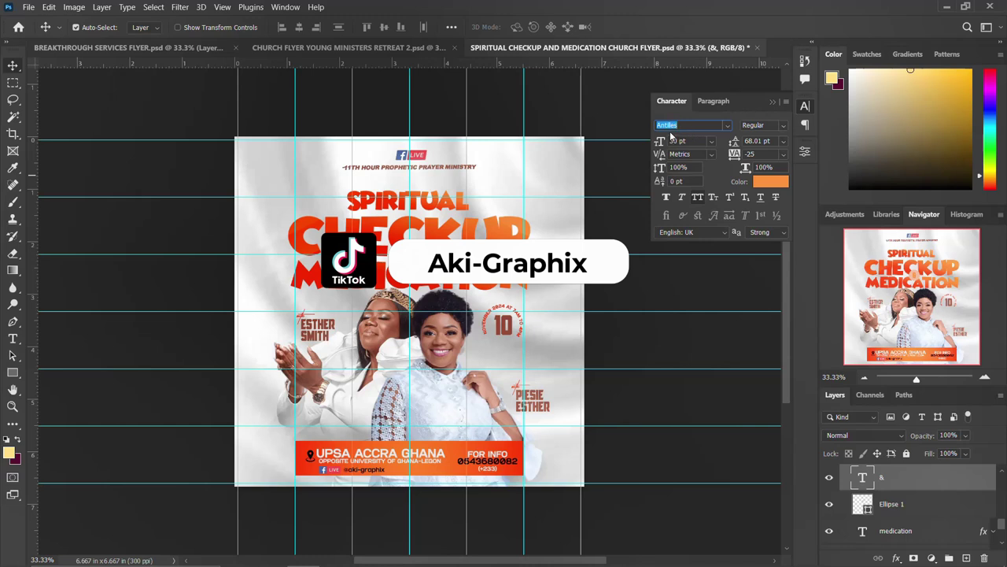
{"action": "left_click", "coordinate": [718, 166]}
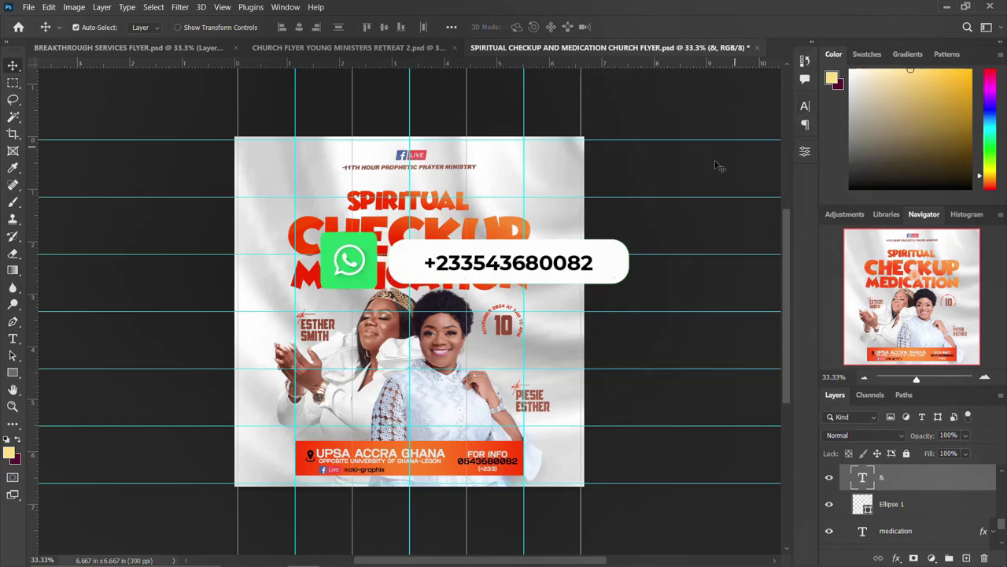
{"action": "left_click", "coordinate": [392, 463]}
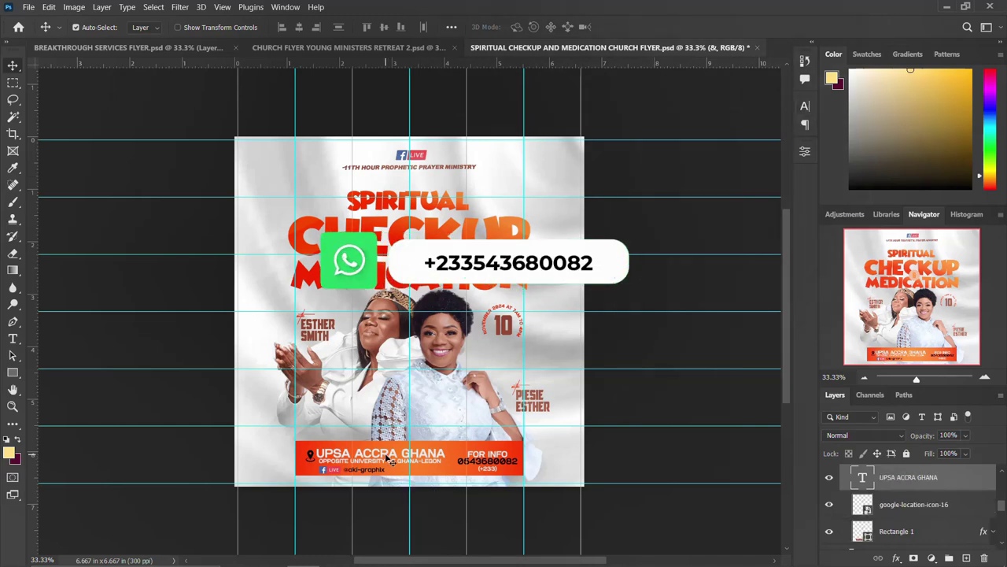
{"action": "left_click", "coordinate": [806, 109]}
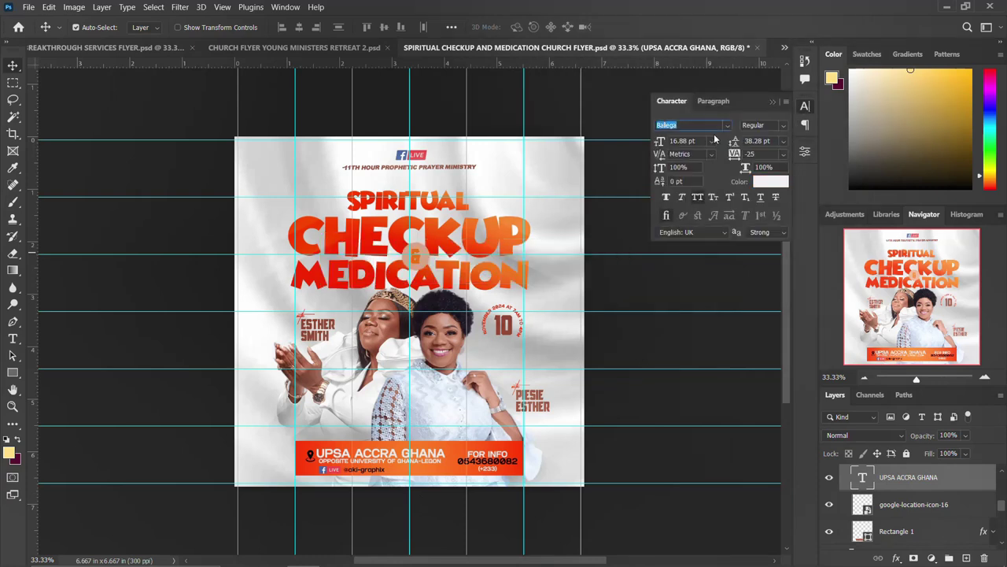
{"action": "left_click", "coordinate": [808, 109]}
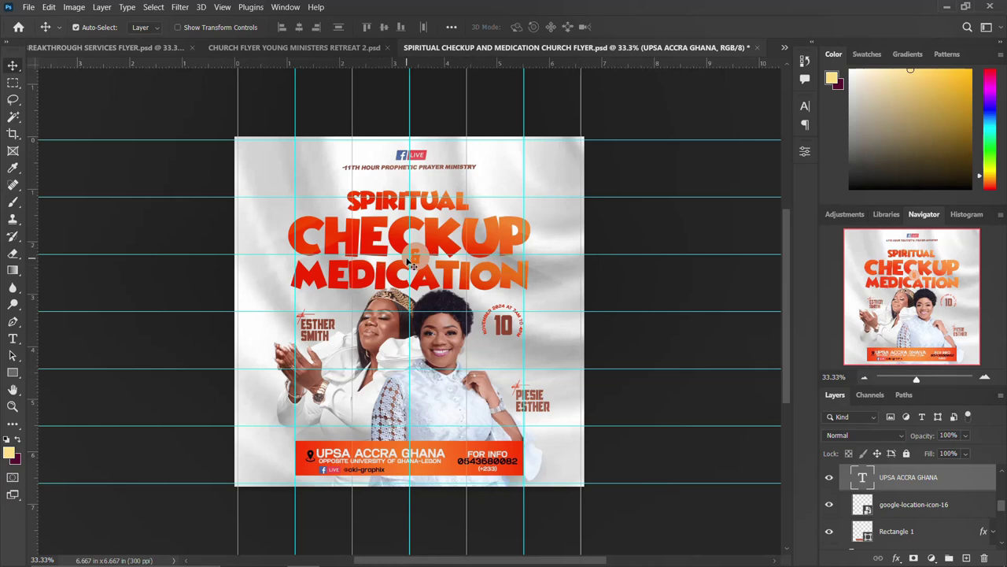
Switch to Chrome and browse the YouTube channel's Videos page of church poster tutorials
{"action": "scroll", "coordinate": [413, 265], "scroll_direction": "down", "scroll_amount": 1}
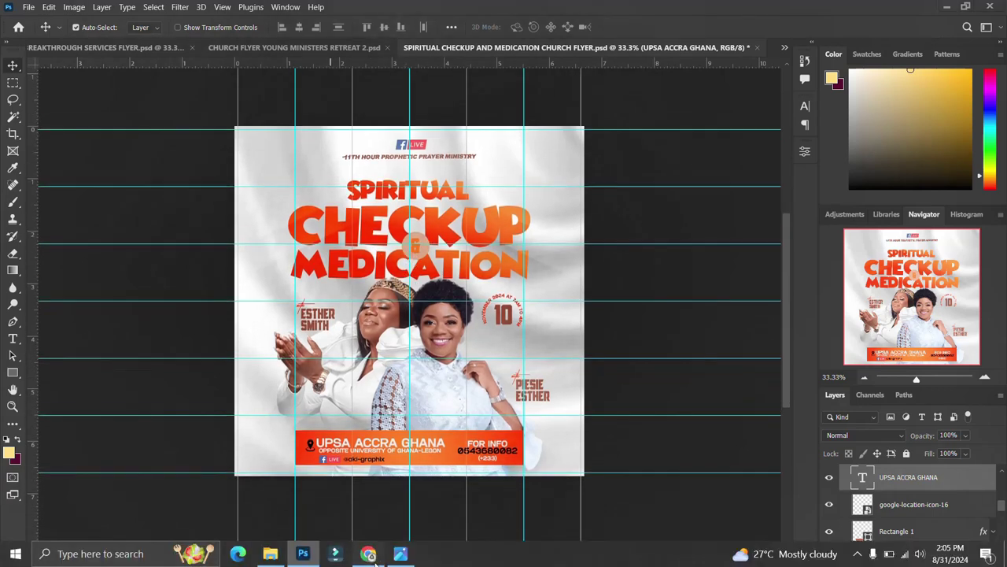
{"action": "left_click", "coordinate": [368, 553]}
{"action": "scroll", "coordinate": [661, 324], "scroll_direction": "down", "scroll_amount": 1}
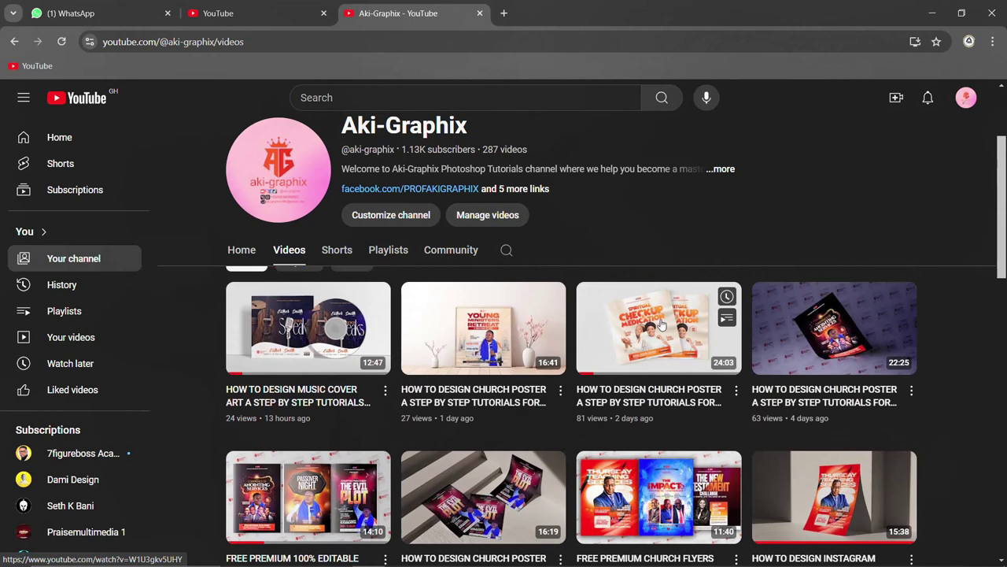
{"action": "scroll", "coordinate": [661, 324], "scroll_direction": "up", "scroll_amount": 1}
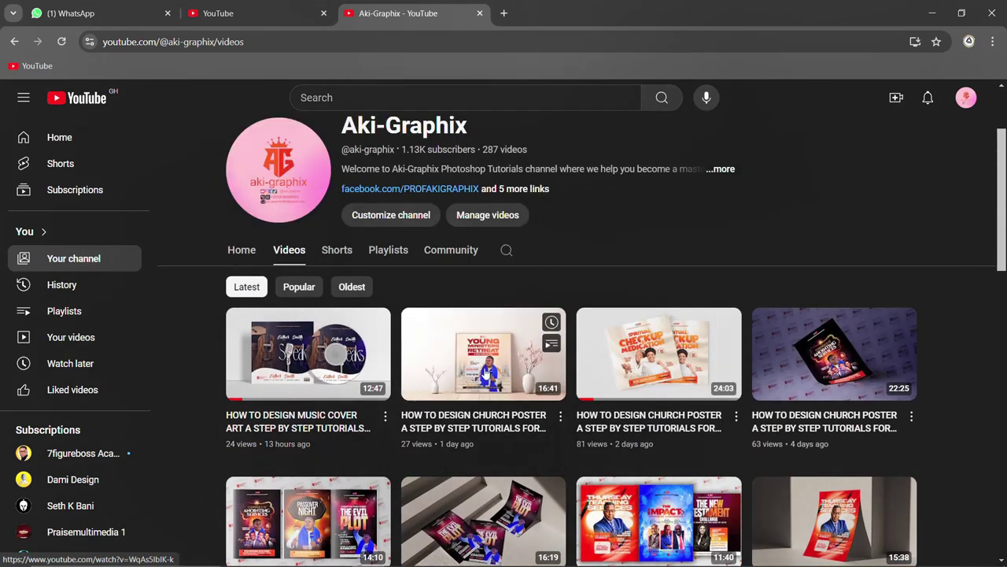
Return to Photoshop, glance at the Young Ministers Retreat flyer, then go back to Spiritual Checkup
{"action": "left_click", "coordinate": [303, 554]}
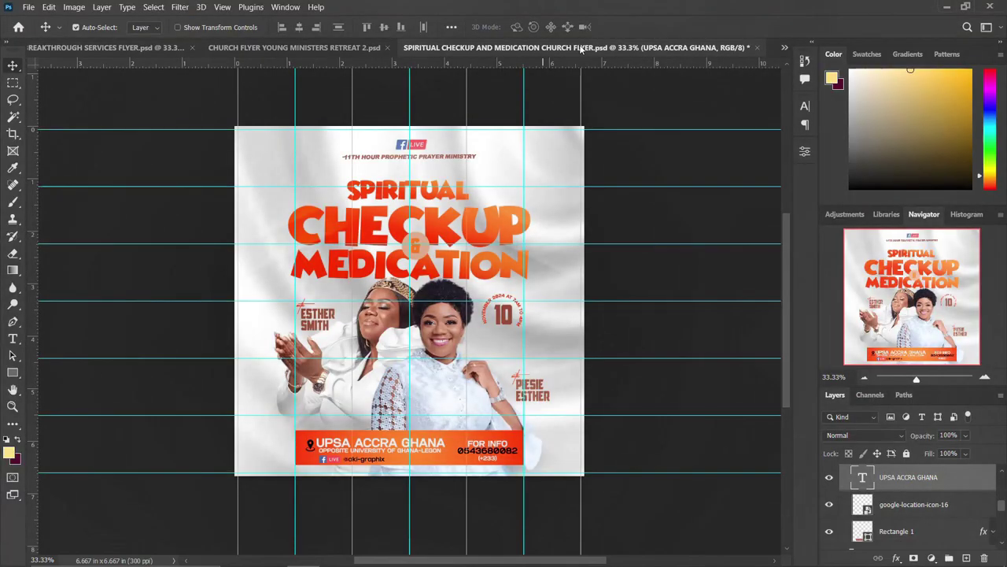
{"action": "left_click", "coordinate": [325, 48]}
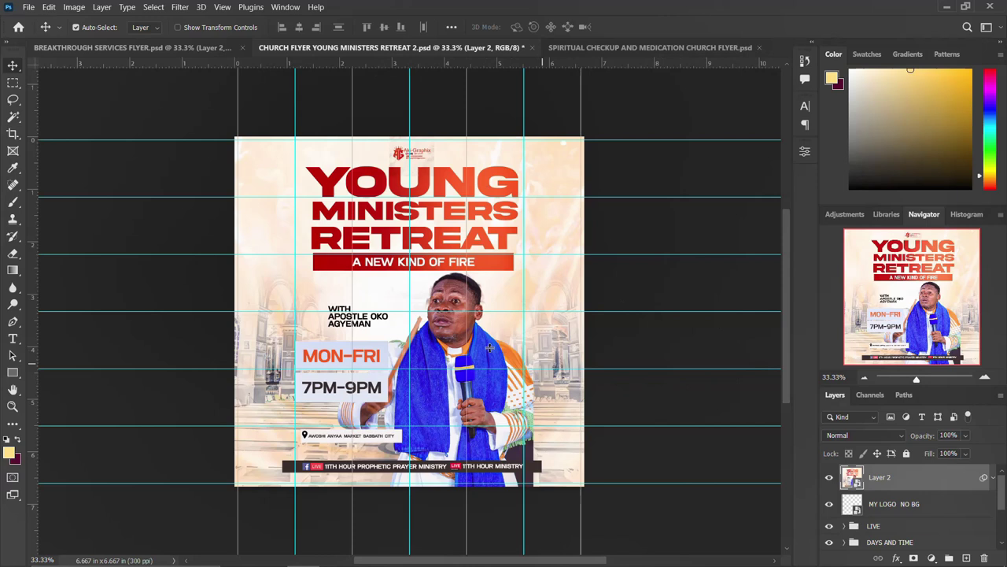
{"action": "left_click", "coordinate": [644, 48]}
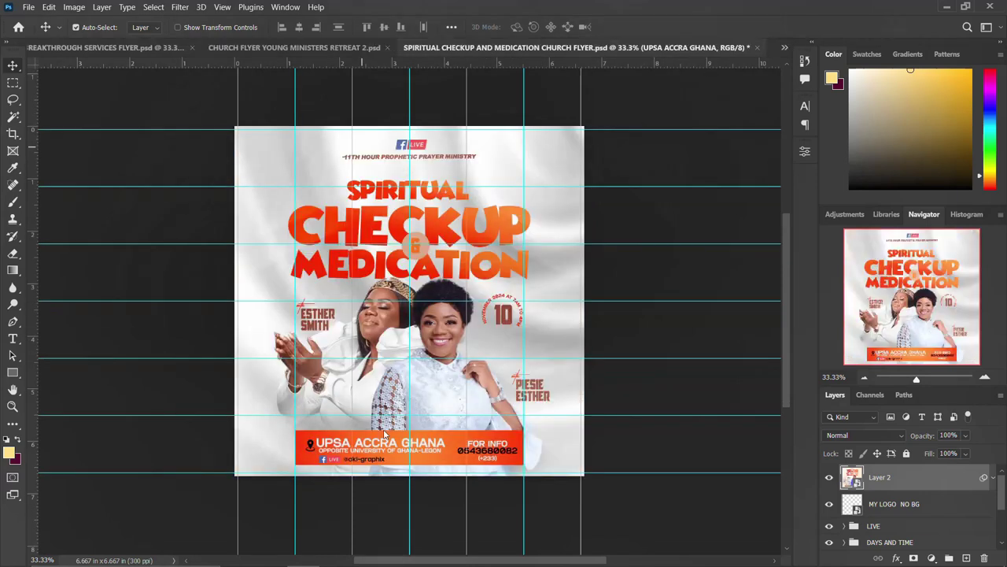
{"action": "left_click", "coordinate": [369, 553]}
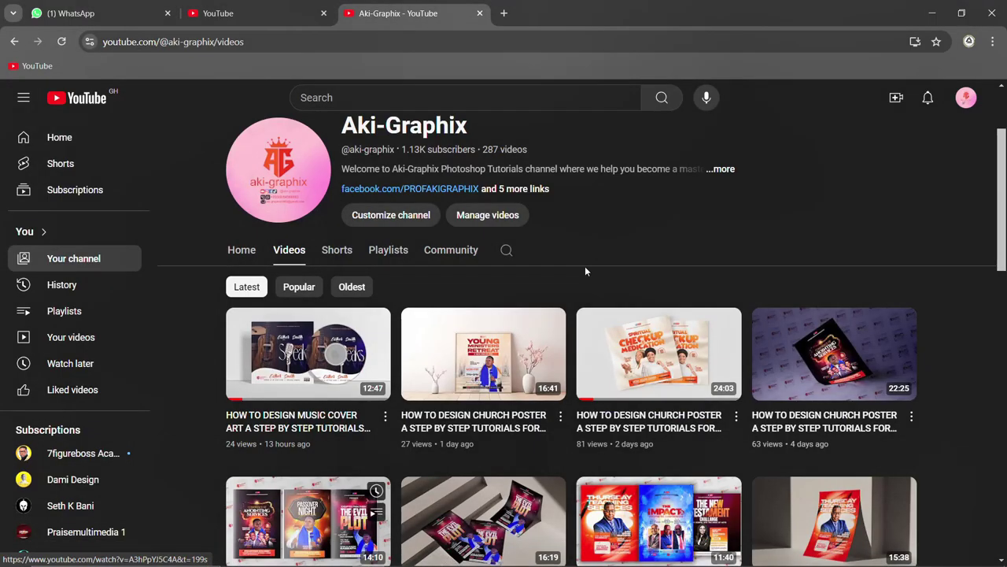
{"action": "mouse_move", "coordinate": [513, 323]}
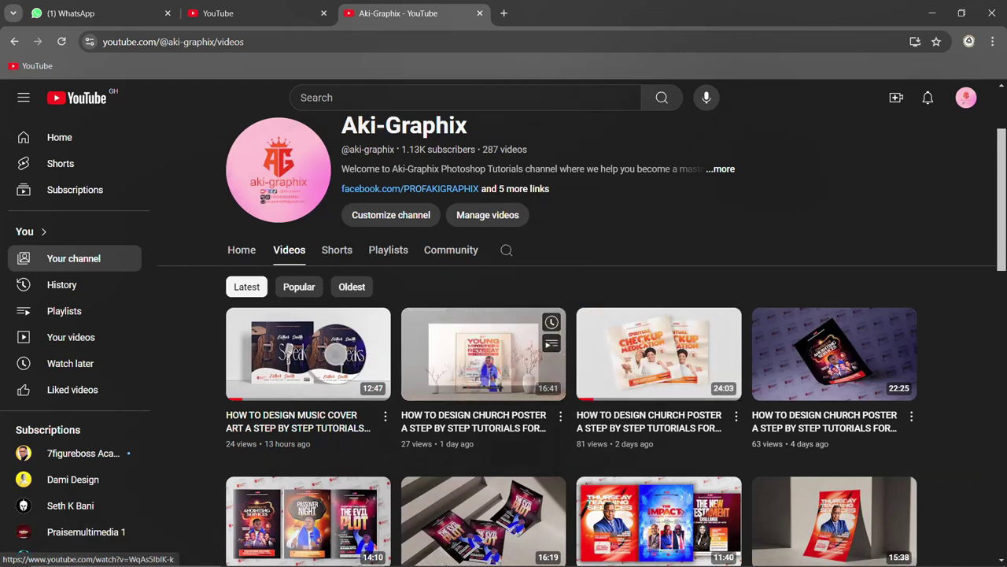
{"action": "left_click", "coordinate": [303, 553]}
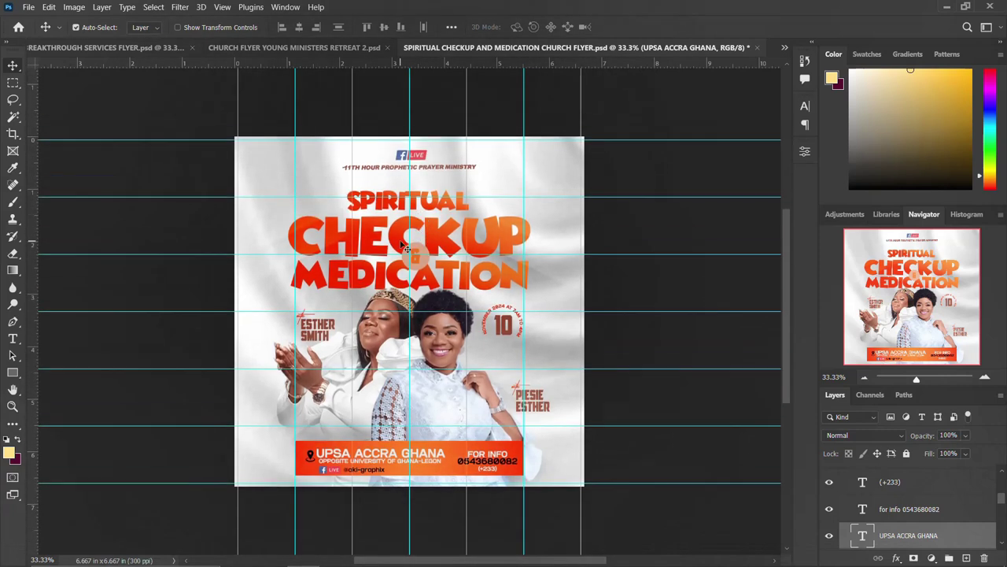
Hide Layer 2 on the Breakthrough Services flyer to reveal its 8AM version
{"action": "left_click", "coordinate": [335, 48]}
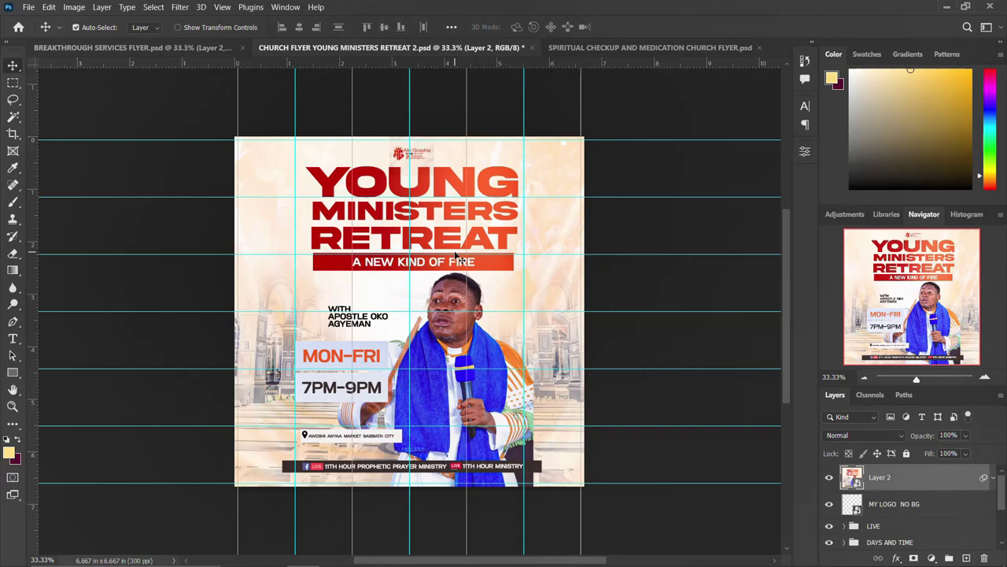
{"action": "left_click", "coordinate": [180, 47]}
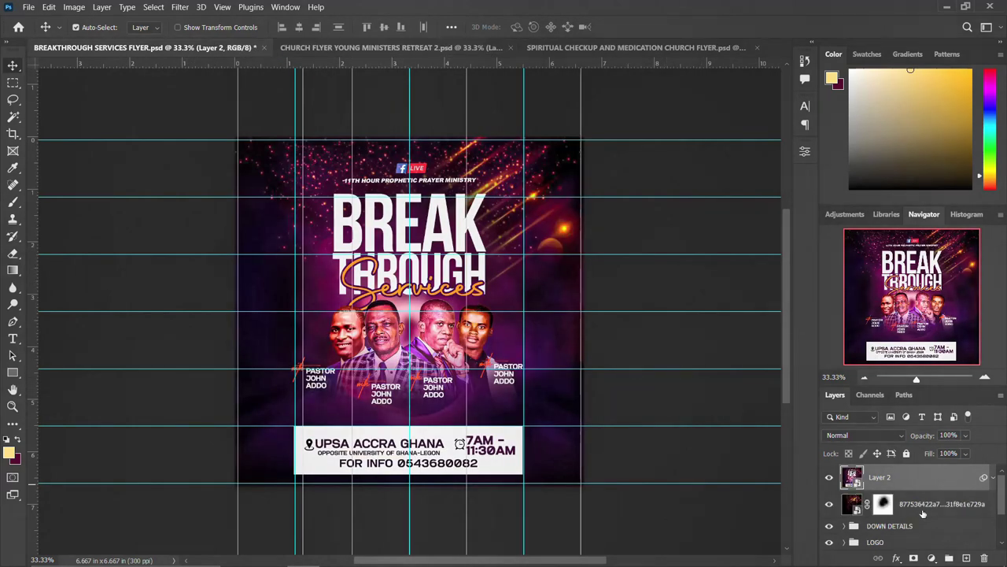
{"action": "left_click", "coordinate": [828, 478]}
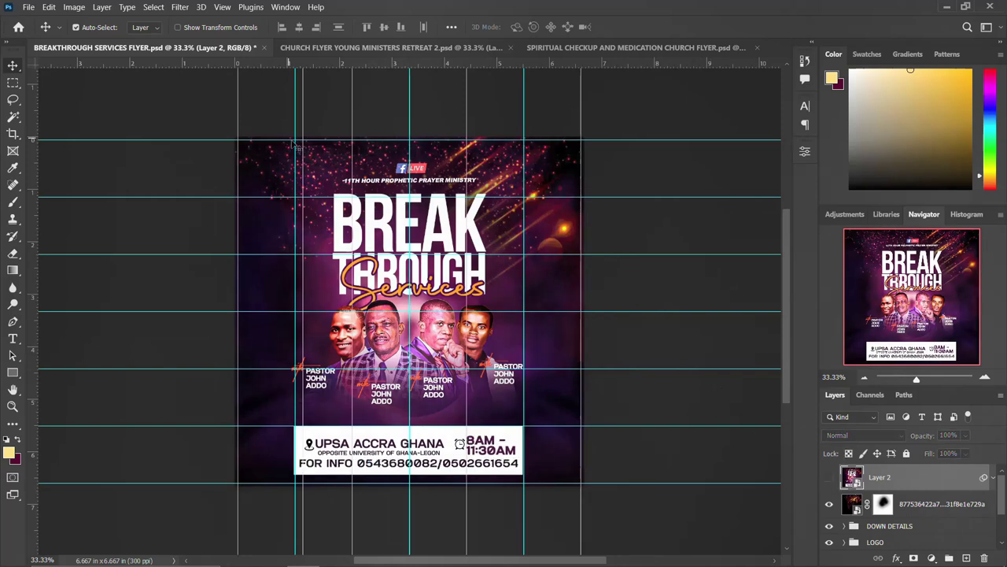
Cycle through the Young Ministers Retreat and Breakthrough tabs, ending on the Spiritual Checkup flyer
{"action": "left_click", "coordinate": [408, 49]}
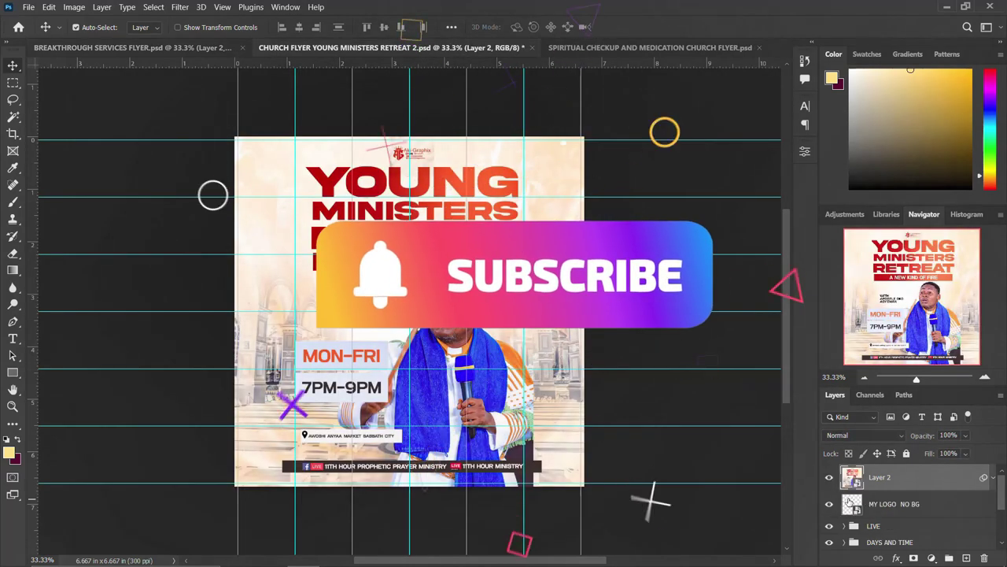
{"action": "left_click", "coordinate": [650, 49]}
{"action": "scroll", "coordinate": [846, 504], "scroll_direction": "up", "scroll_amount": 10}
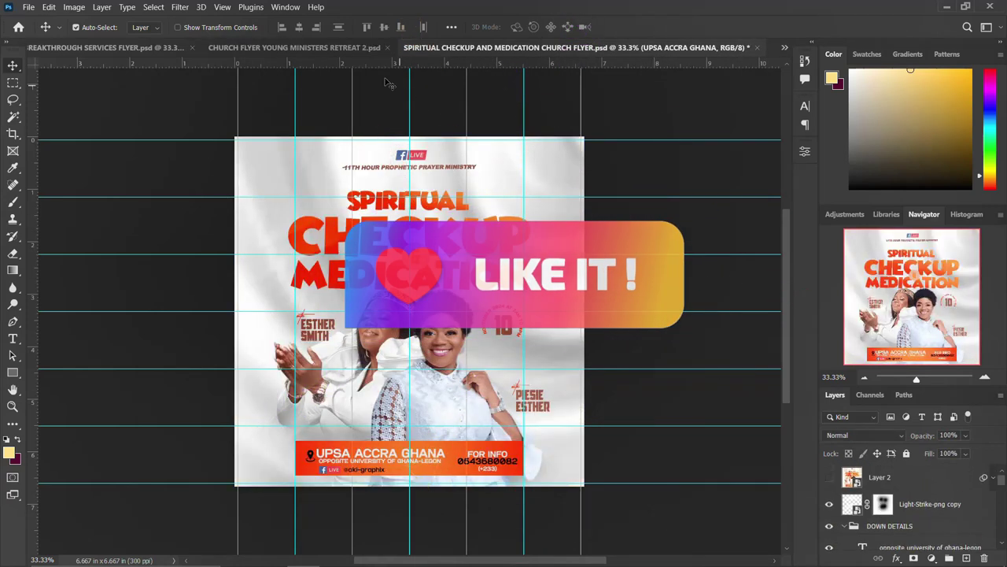
{"action": "left_click", "coordinate": [360, 47]}
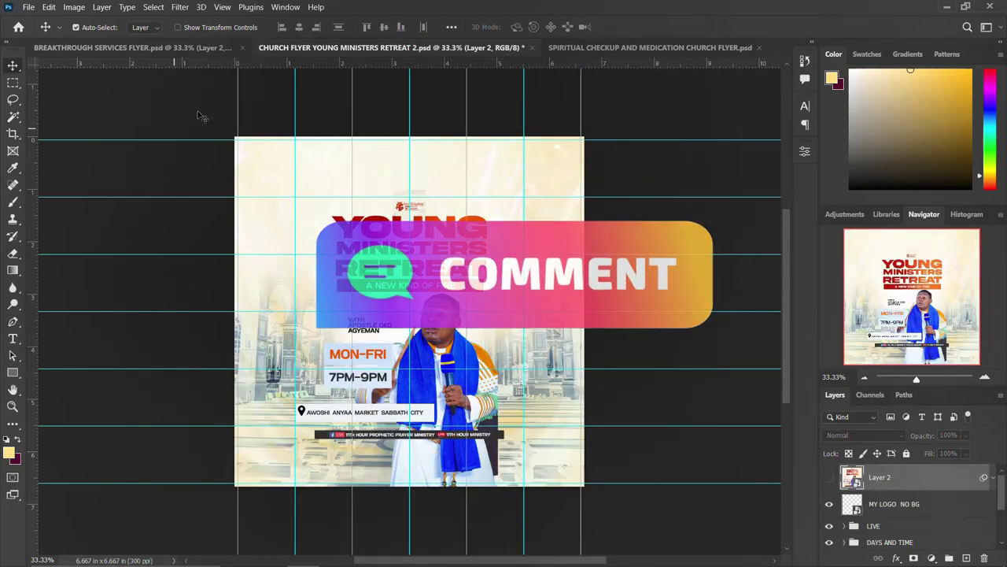
{"action": "left_click", "coordinate": [189, 50]}
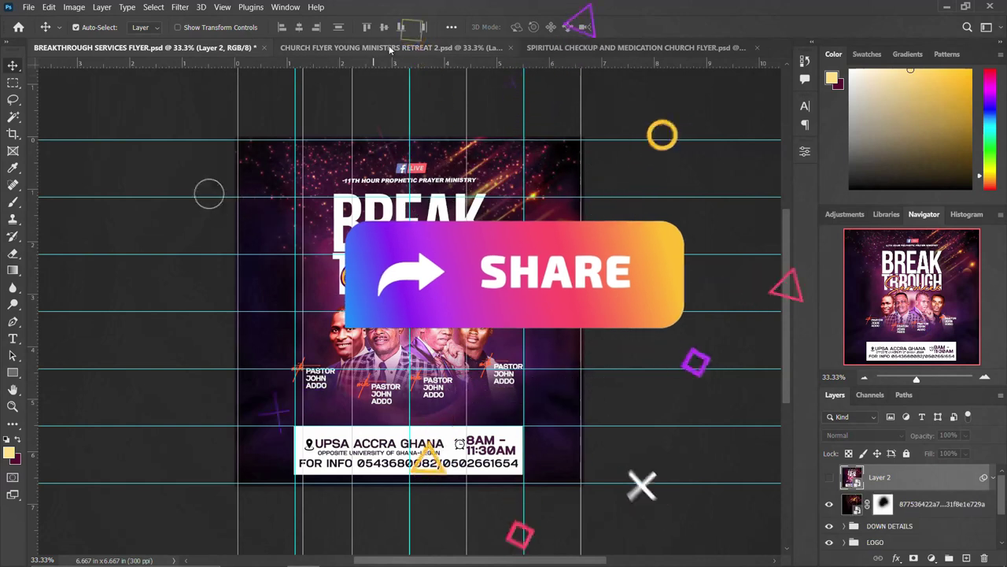
{"action": "left_click", "coordinate": [354, 47]}
{"action": "left_click", "coordinate": [563, 49]}
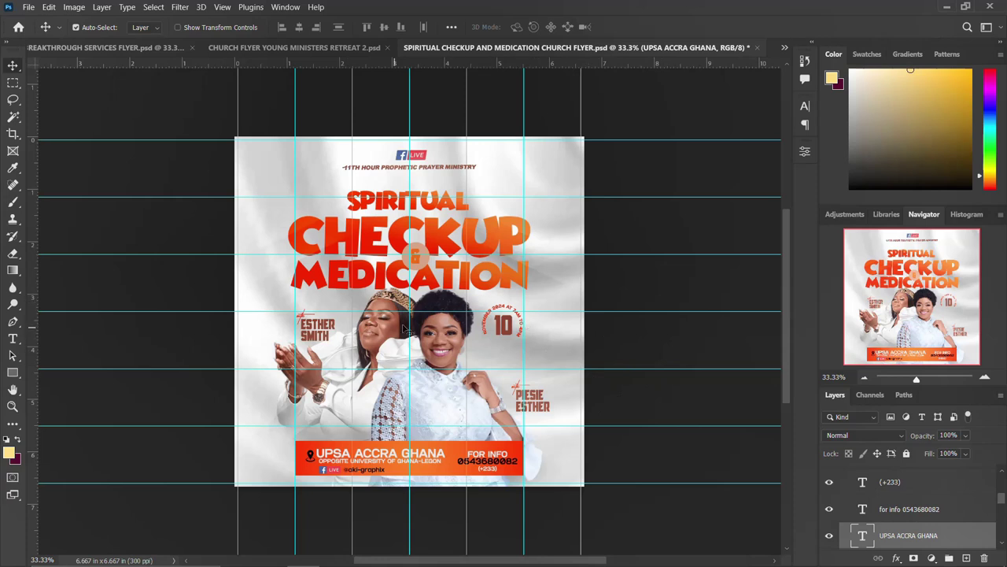
{"action": "scroll", "coordinate": [442, 316], "scroll_direction": "up", "scroll_amount": 1}
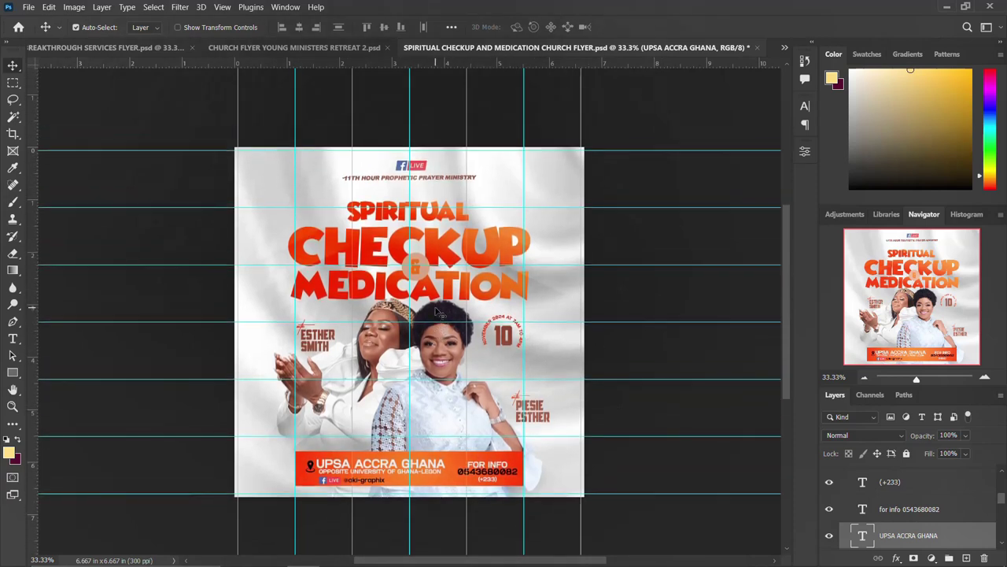